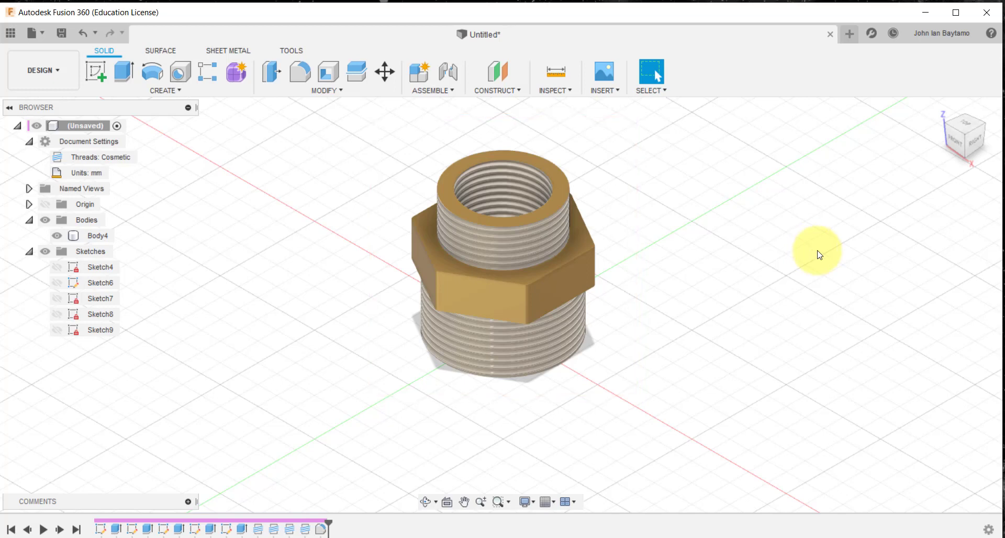
- Pan the coupling, then window-select the whole body a few times and clear the selection
{"action": "middle_click_drag", "start_coordinate": [832, 254], "coordinate": [826, 271]}
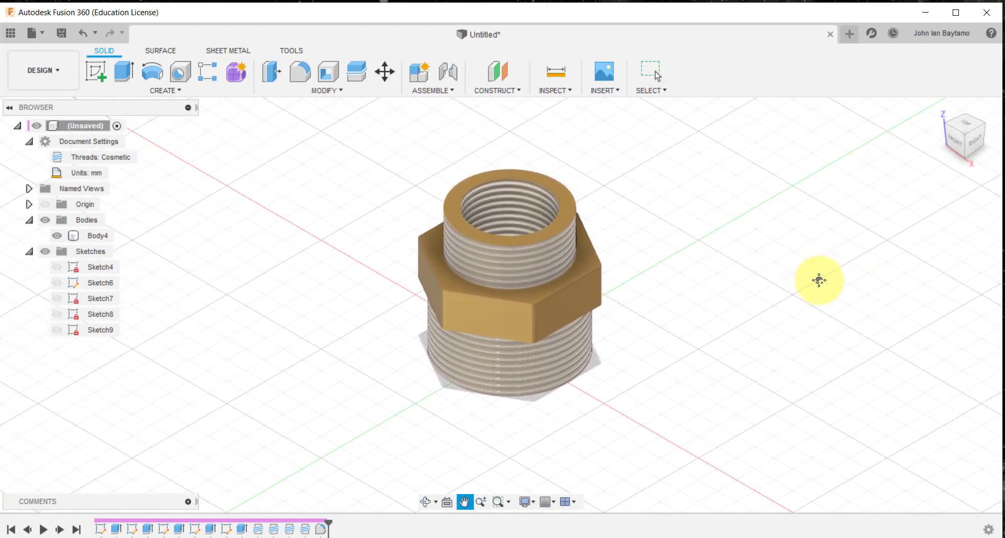
{"action": "middle_click_drag", "start_coordinate": [832, 267], "coordinate": [841, 251]}
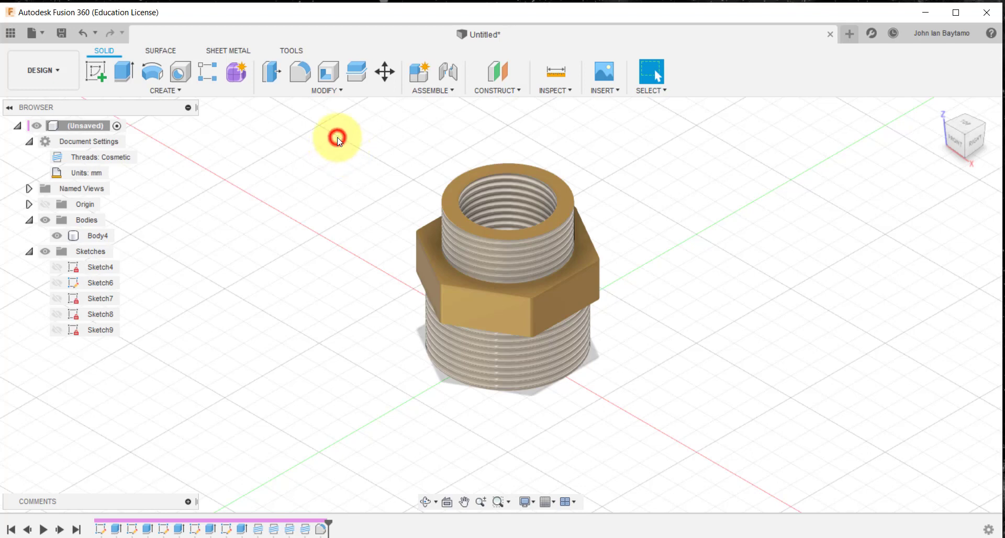
{"action": "mouse_move", "coordinate": [338, 133]}
{"action": "left_mouse_down"}
{"action": "mouse_move", "coordinate": [648, 426]}
{"action": "mouse_move", "coordinate": [707, 456]}
{"action": "mouse_move", "coordinate": [668, 468]}
{"action": "mouse_move", "coordinate": [693, 474]}
{"action": "left_mouse_up"}
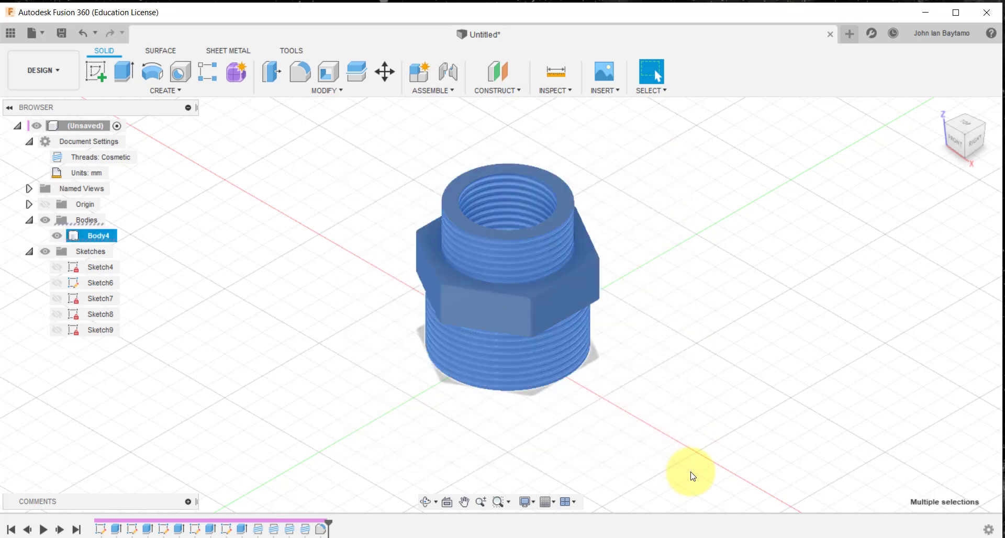
{"action": "left_click", "coordinate": [674, 270]}
{"action": "left_click_drag", "start_coordinate": [371, 168], "coordinate": [674, 397]}
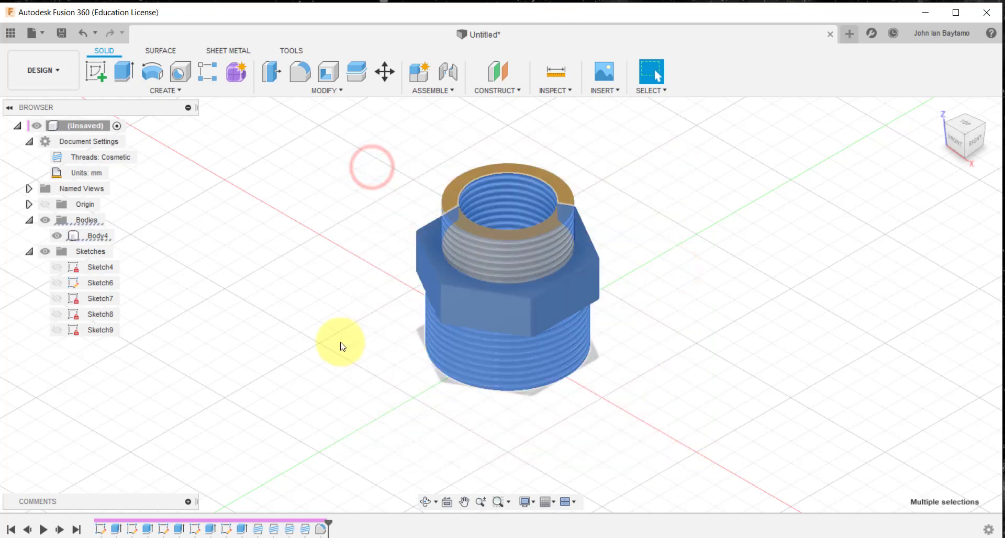
{"action": "left_click", "coordinate": [312, 223]}
{"action": "mouse_move", "coordinate": [335, 134]}
{"action": "left_mouse_down"}
{"action": "mouse_move", "coordinate": [684, 426]}
{"action": "mouse_move", "coordinate": [732, 424]}
{"action": "left_mouse_up"}
{"action": "left_click", "coordinate": [724, 408]}
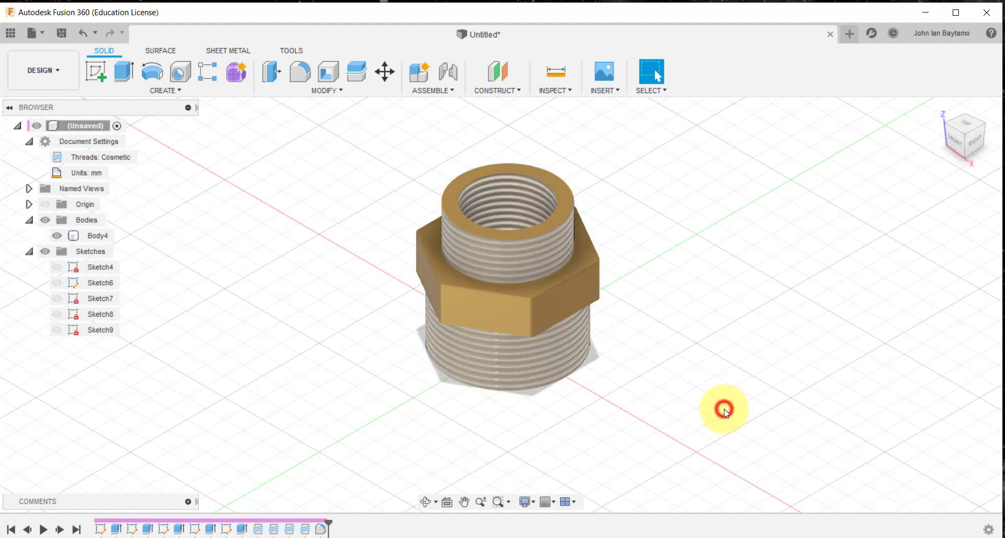
- Zoom in and try picking top hex edges and hex faces, then deselect them
{"action": "scroll", "coordinate": [570, 283], "scroll_direction": "up", "scroll_amount": 3}
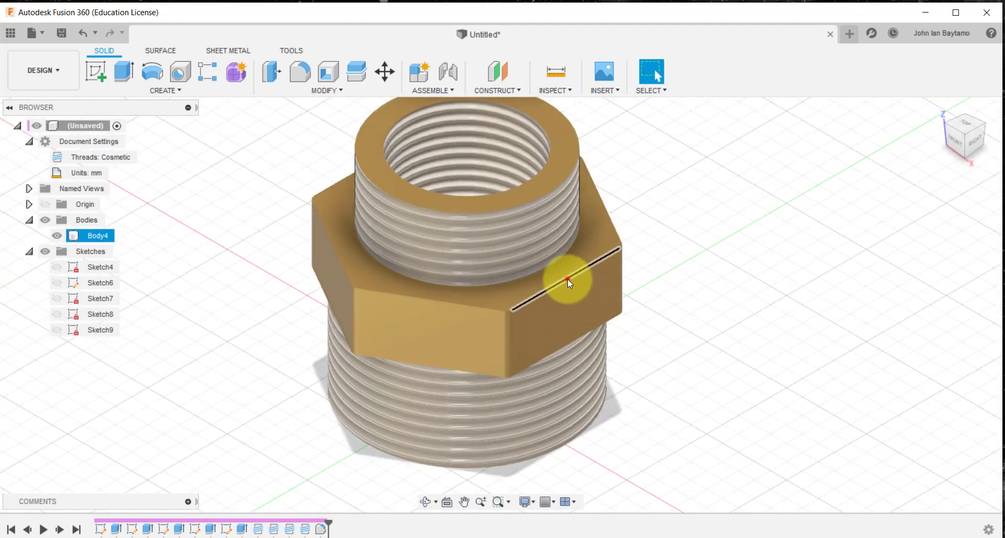
{"action": "left_click", "coordinate": [567, 278]}
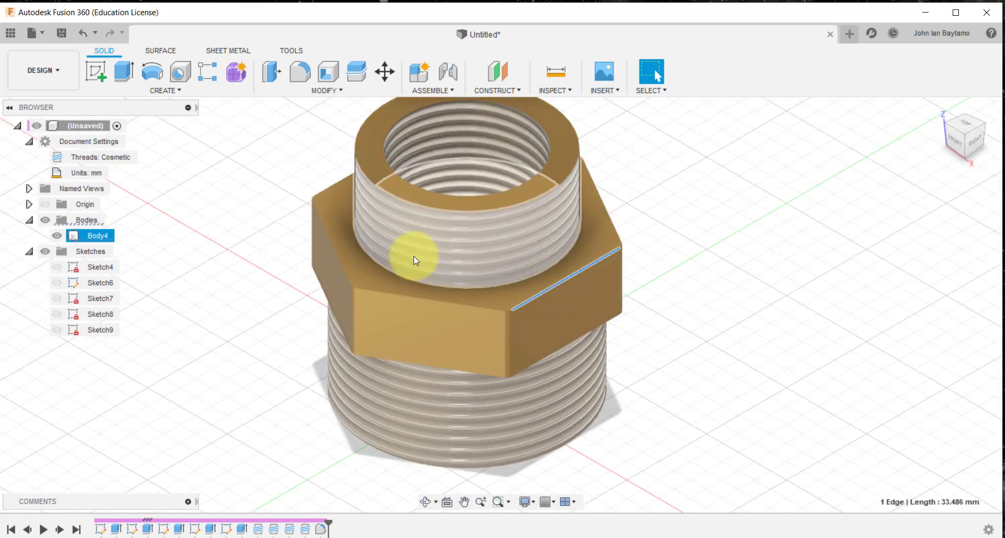
{"action": "left_click", "coordinate": [404, 297]}
{"action": "left_click", "coordinate": [336, 259]}
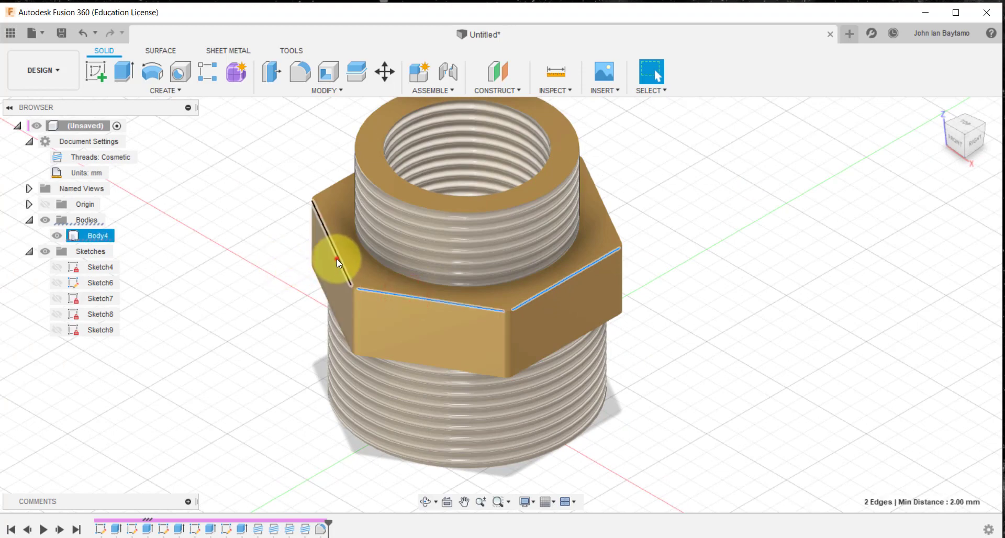
{"action": "left_click", "coordinate": [651, 270]}
{"action": "left_click", "coordinate": [573, 307]}
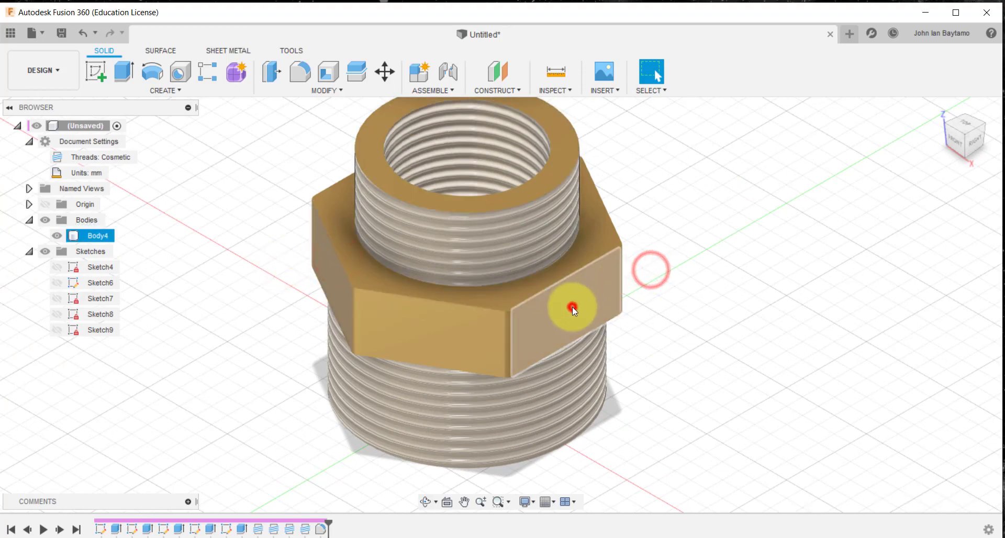
{"action": "left_click", "coordinate": [444, 343]}
{"action": "left_click", "coordinate": [702, 301]}
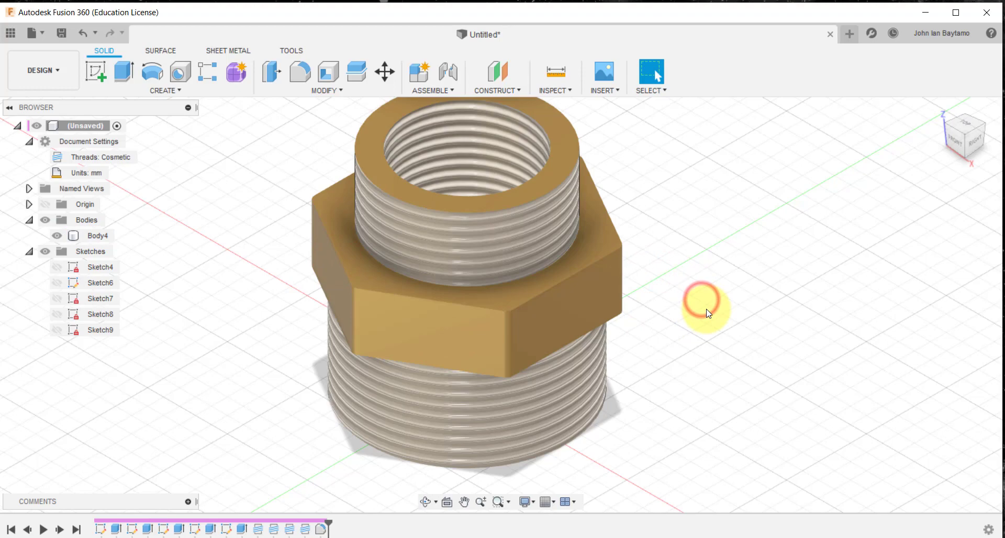
{"action": "scroll", "coordinate": [707, 313], "scroll_direction": "down", "scroll_amount": 3}
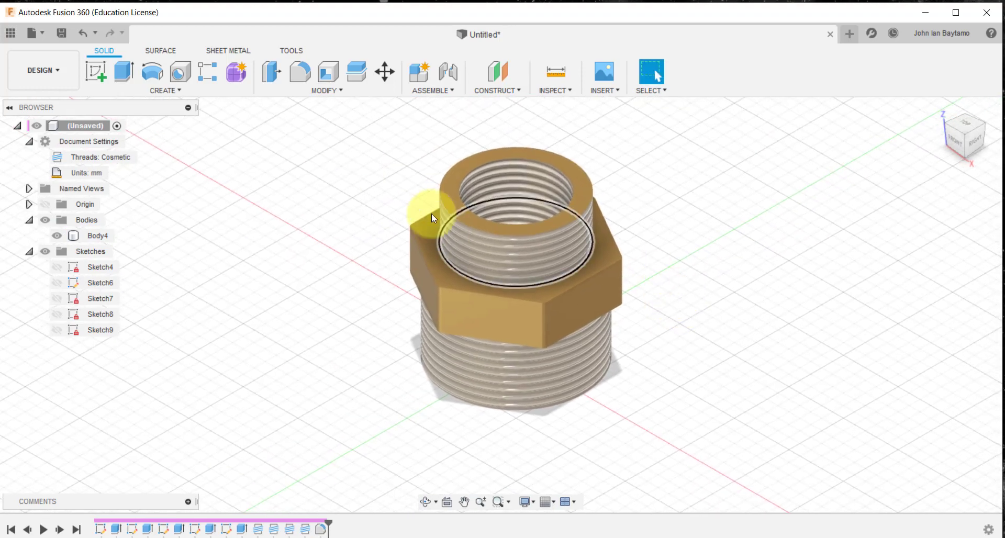
- Select the coupling body, check its right-click actions, and zoom around it before deselecting
{"action": "left_click_drag", "start_coordinate": [365, 136], "coordinate": [755, 534]}
{"action": "right_click", "coordinate": [658, 194]}
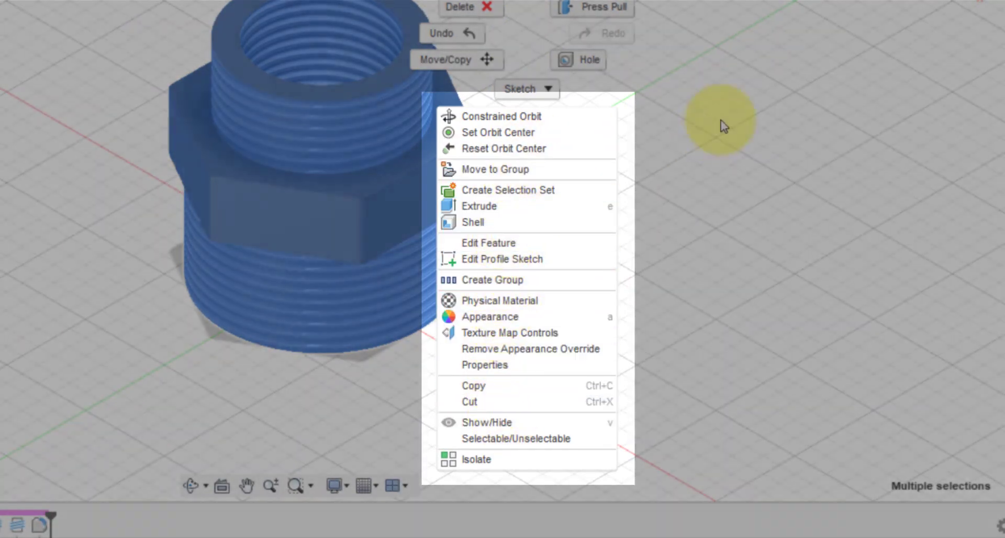
{"action": "left_click", "coordinate": [733, 101]}
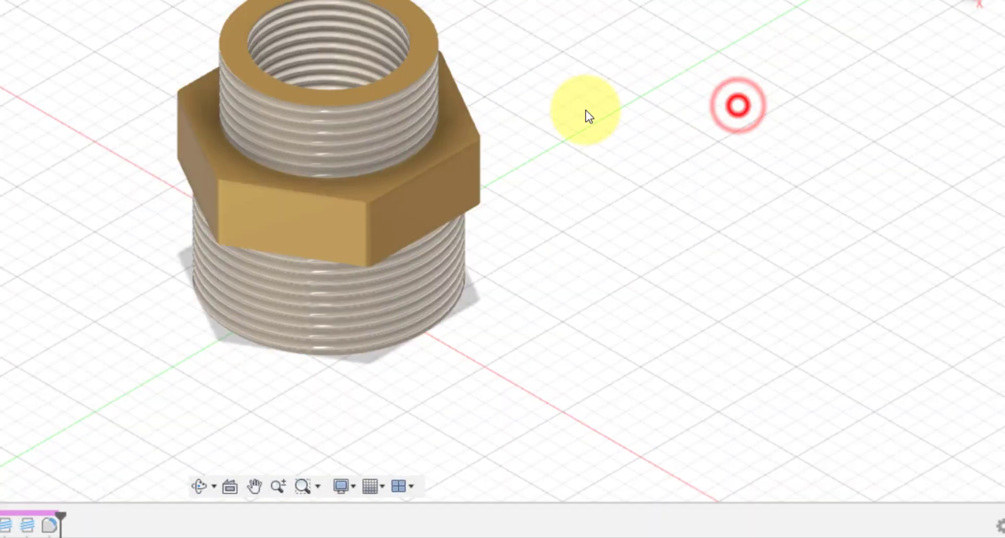
{"action": "scroll", "coordinate": [704, 300], "scroll_direction": "down", "scroll_amount": 1}
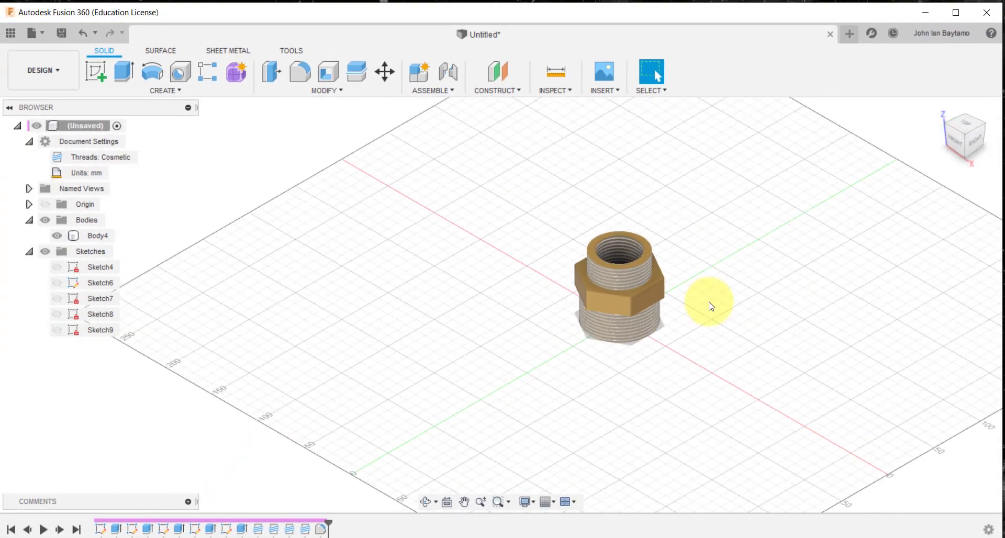
{"action": "scroll", "coordinate": [709, 301], "scroll_direction": "up", "scroll_amount": 2}
{"action": "scroll", "coordinate": [709, 301], "scroll_direction": "up", "scroll_amount": 1}
{"action": "scroll", "coordinate": [518, 209], "scroll_direction": "up", "scroll_amount": 1}
{"action": "scroll", "coordinate": [571, 203], "scroll_direction": "up", "scroll_amount": 3}
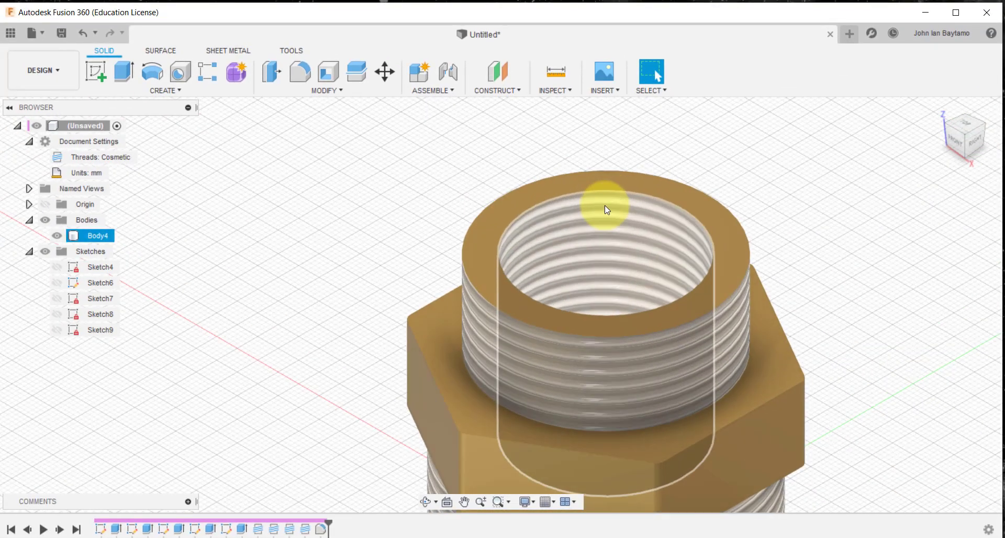
{"action": "scroll", "coordinate": [604, 205], "scroll_direction": "up", "scroll_amount": 2}
{"action": "scroll", "coordinate": [574, 233], "scroll_direction": "up", "scroll_amount": 1}
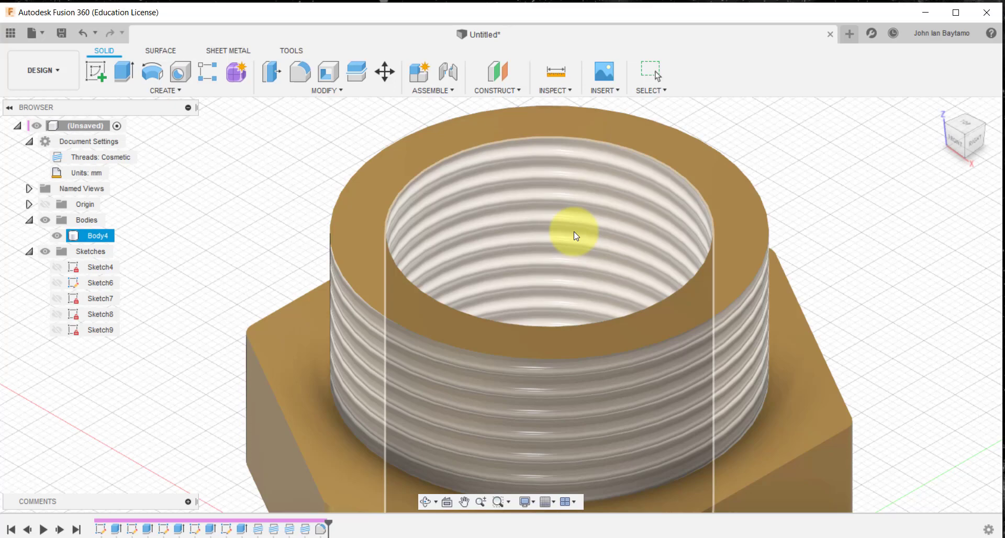
{"action": "scroll", "coordinate": [572, 208], "scroll_direction": "up", "scroll_amount": 1}
{"action": "scroll", "coordinate": [570, 208], "scroll_direction": "up", "scroll_amount": 2}
{"action": "scroll", "coordinate": [570, 207], "scroll_direction": "down", "scroll_amount": 3}
{"action": "scroll", "coordinate": [570, 207], "scroll_direction": "down", "scroll_amount": 2}
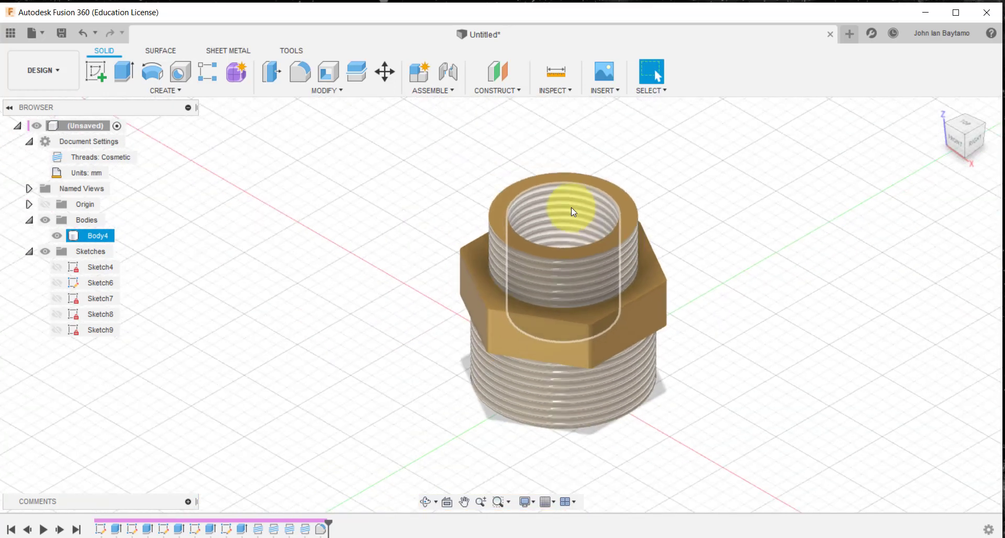
{"action": "scroll", "coordinate": [570, 207], "scroll_direction": "up", "scroll_amount": 2}
{"action": "scroll", "coordinate": [778, 294], "scroll_direction": "up", "scroll_amount": 2}
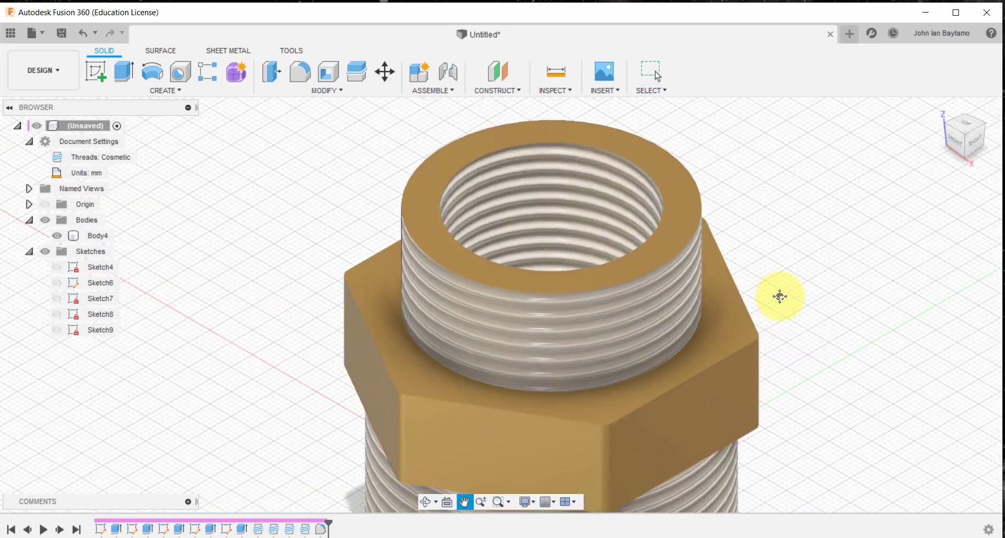
{"action": "left_click", "coordinate": [832, 284]}
{"action": "scroll", "coordinate": [870, 388], "scroll_direction": "down", "scroll_amount": 1}
{"action": "scroll", "coordinate": [837, 386], "scroll_direction": "down", "scroll_amount": 1}
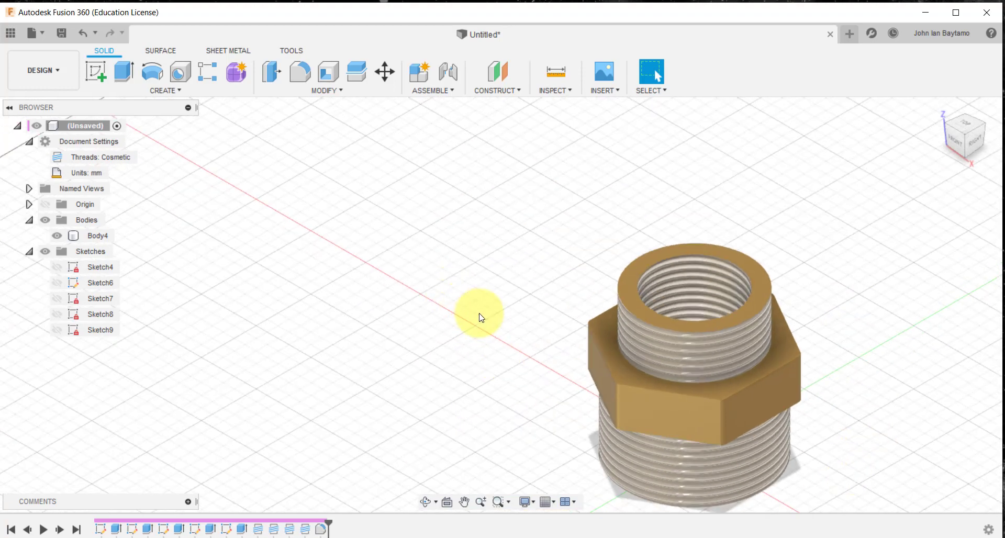
- Pan and zoom to recentre the coupling, then orbit to a lower side-on view
{"action": "mouse_move", "coordinate": [478, 314]}
{"action": "middle_mouse_down"}
{"action": "mouse_move", "coordinate": [381, 235]}
{"action": "mouse_move", "coordinate": [325, 222]}
{"action": "middle_mouse_up"}
{"action": "scroll", "coordinate": [706, 313], "scroll_direction": "up", "scroll_amount": 3}
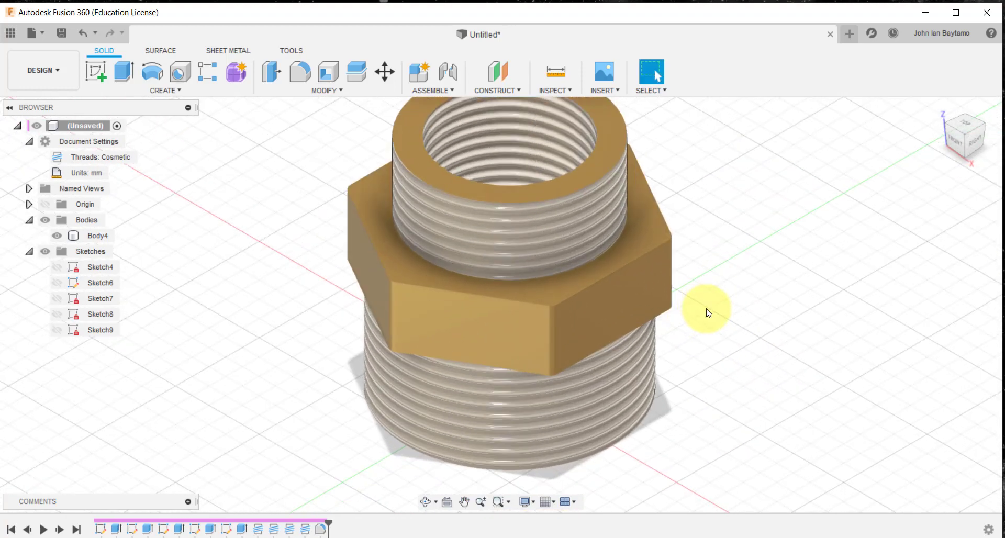
{"action": "scroll", "coordinate": [733, 356], "scroll_direction": "down", "scroll_amount": 1}
{"action": "scroll", "coordinate": [742, 336], "scroll_direction": "up", "scroll_amount": 1}
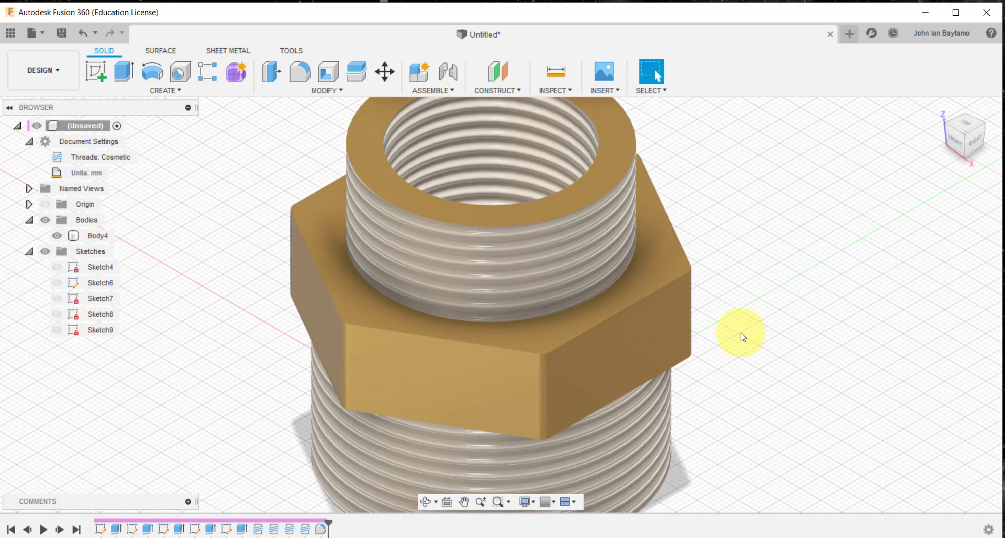
{"action": "scroll", "coordinate": [742, 336], "scroll_direction": "up", "scroll_amount": 1}
{"action": "scroll", "coordinate": [743, 336], "scroll_direction": "down", "scroll_amount": 2}
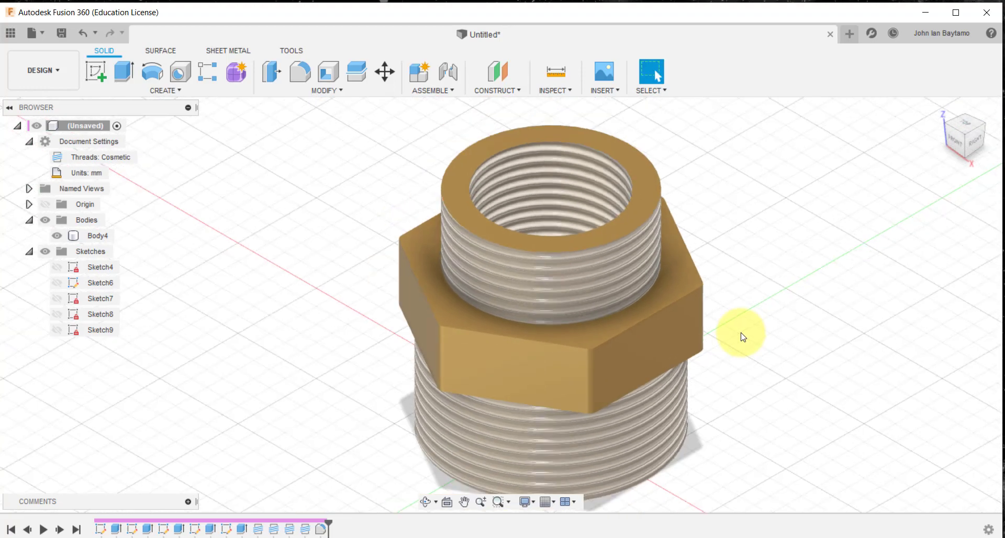
{"action": "scroll", "coordinate": [742, 337], "scroll_direction": "down", "scroll_amount": 1}
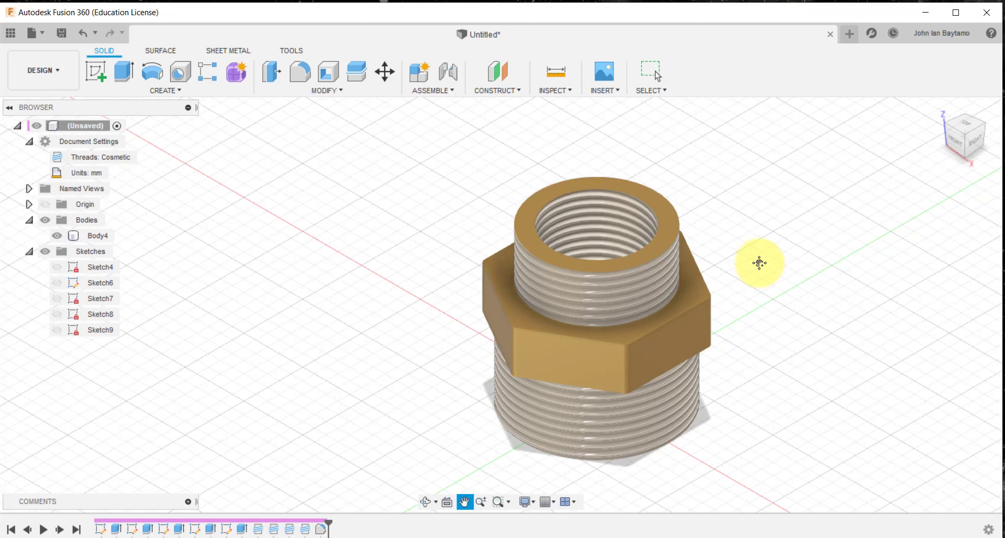
{"action": "middle_click_drag", "start_coordinate": [762, 268], "coordinate": [673, 233]}
{"action": "mouse_move", "coordinate": [766, 254]}
{"action": "middle_mouse_down"}
{"action": "mouse_move", "coordinate": [715, 239]}
{"action": "mouse_move", "coordinate": [722, 261]}
{"action": "mouse_move", "coordinate": [695, 222]}
{"action": "mouse_move", "coordinate": [561, 231]}
{"action": "mouse_move", "coordinate": [751, 246]}
{"action": "mouse_move", "coordinate": [678, 243]}
{"action": "middle_mouse_up"}
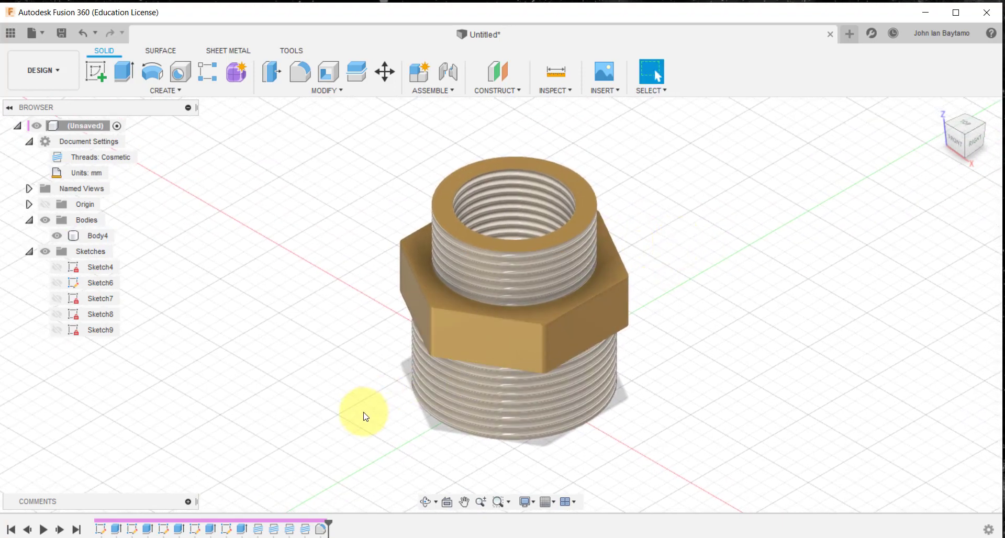
{"action": "mouse_move", "coordinate": [330, 419]}
{"action": "middle_mouse_down"}
{"action": "mouse_move", "coordinate": [222, 406]}
{"action": "mouse_move", "coordinate": [397, 396]}
{"action": "mouse_move", "coordinate": [300, 394]}
{"action": "mouse_move", "coordinate": [403, 399]}
{"action": "middle_mouse_up"}
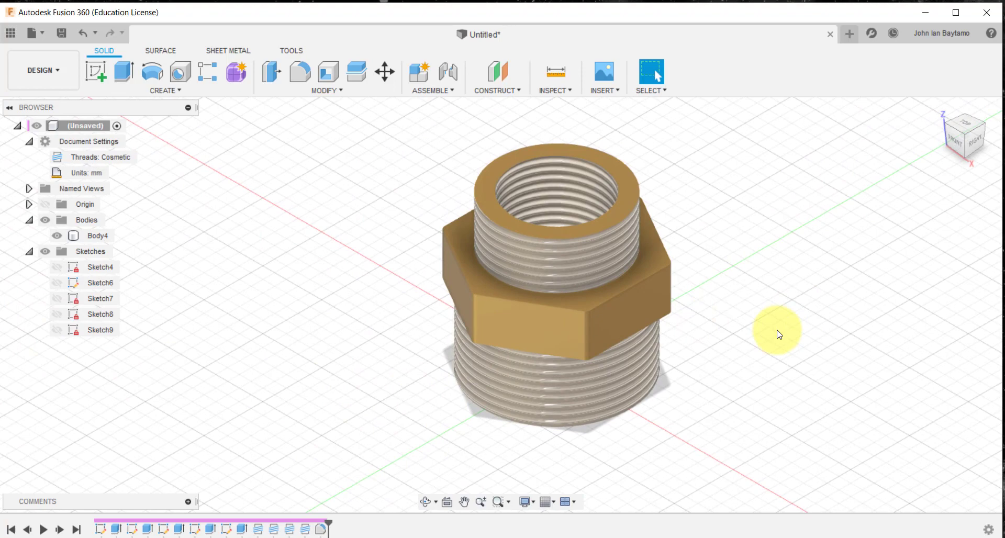
{"action": "mouse_move", "coordinate": [778, 334]}
{"action": "middle_mouse_down"}
{"action": "mouse_move", "coordinate": [740, 327]}
{"action": "mouse_move", "coordinate": [759, 341]}
{"action": "mouse_move", "coordinate": [907, 346]}
{"action": "mouse_move", "coordinate": [794, 348]}
{"action": "mouse_move", "coordinate": [774, 335]}
{"action": "middle_mouse_up"}
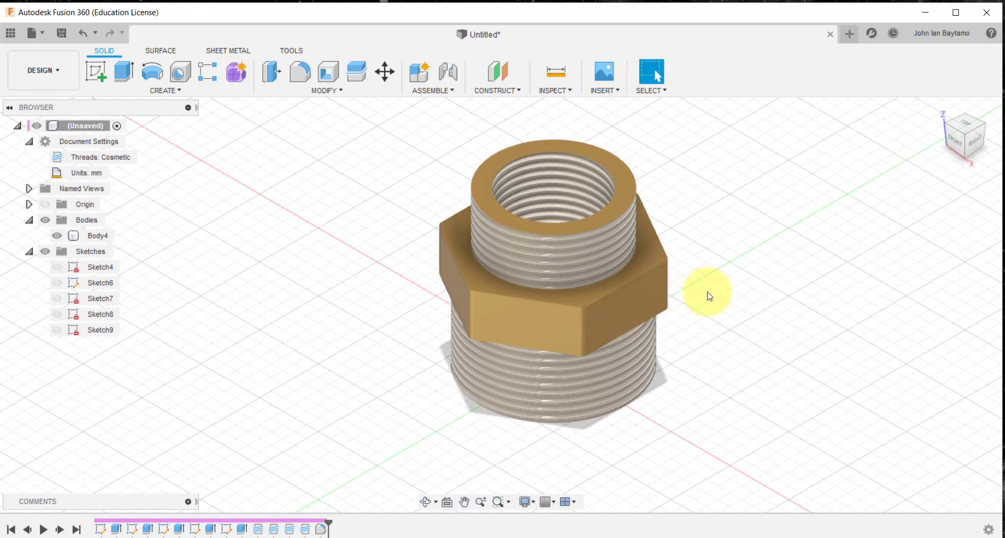
{"action": "mouse_move", "coordinate": [721, 286]}
{"action": "middle_mouse_down", "text": "shift"}
{"action": "mouse_move", "coordinate": [727, 252]}
{"action": "mouse_move", "coordinate": [673, 282]}
{"action": "mouse_move", "coordinate": [720, 249]}
{"action": "mouse_move", "coordinate": [747, 256]}
{"action": "mouse_move", "coordinate": [744, 285]}
{"action": "middle_mouse_up", "text": "shift"}
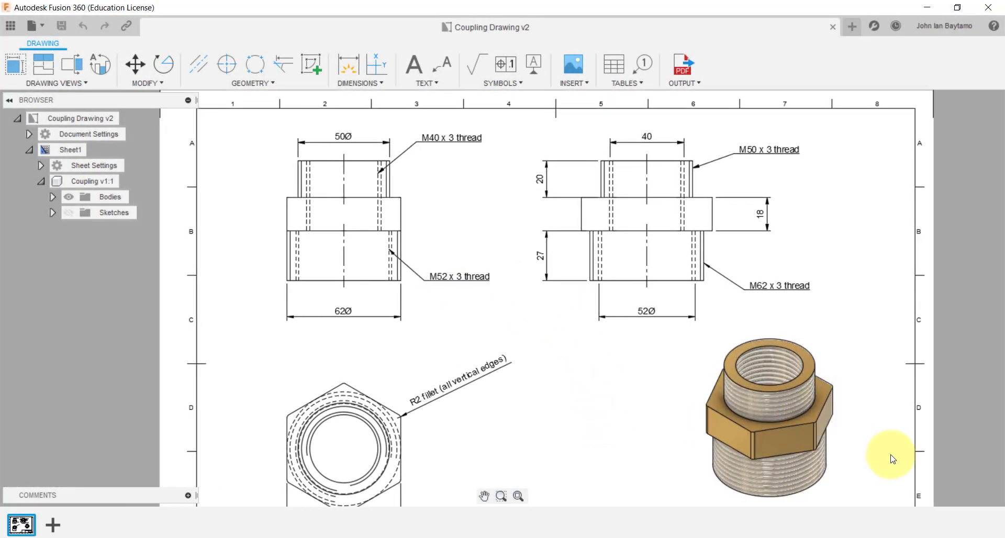
{"action": "mouse_move", "coordinate": [891, 460]}
{"action": "middle_mouse_down"}
{"action": "mouse_move", "coordinate": [872, 433]}
{"action": "mouse_move", "coordinate": [863, 381]}
{"action": "mouse_move", "coordinate": [845, 370]}
{"action": "mouse_move", "coordinate": [918, 467]}
{"action": "middle_mouse_up"}
{"action": "scroll", "coordinate": [520, 359], "scroll_direction": "up", "scroll_amount": 1}
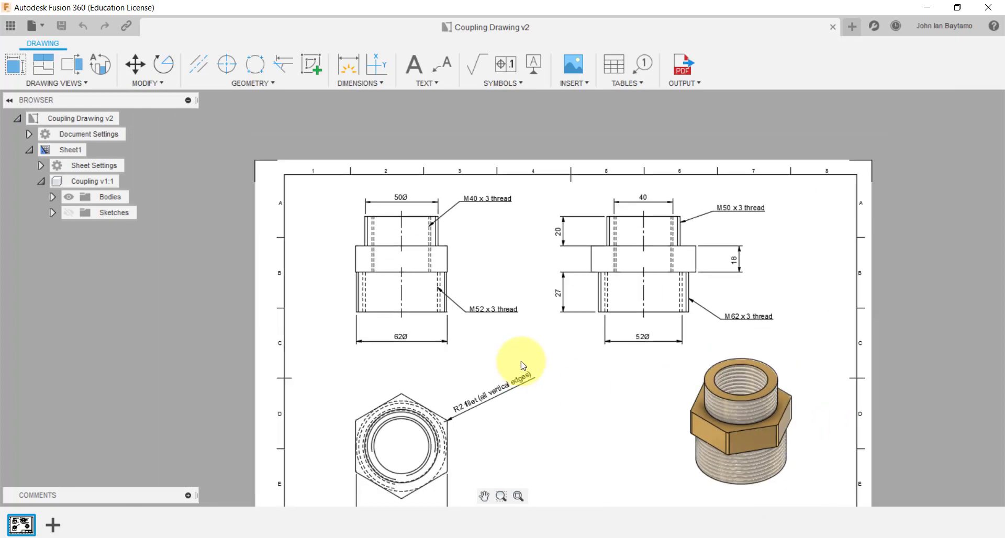
{"action": "scroll", "coordinate": [529, 337], "scroll_direction": "up", "scroll_amount": 1}
{"action": "scroll", "coordinate": [529, 336], "scroll_direction": "up", "scroll_amount": 1}
{"action": "scroll", "coordinate": [530, 340], "scroll_direction": "up", "scroll_amount": 1}
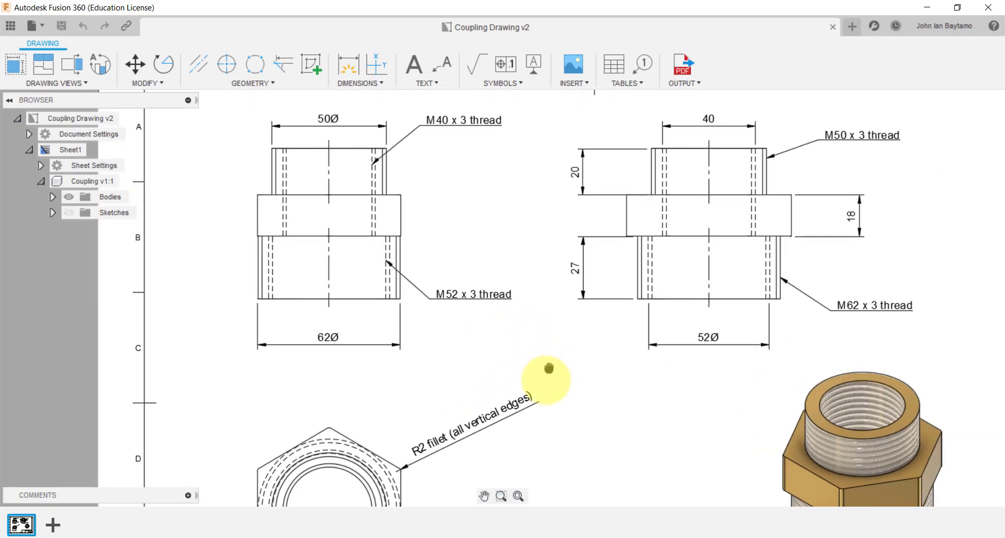
{"action": "mouse_move", "coordinate": [545, 372]}
{"action": "middle_mouse_down"}
{"action": "mouse_move", "coordinate": [546, 407]}
{"action": "mouse_move", "coordinate": [541, 397]}
{"action": "middle_mouse_up"}
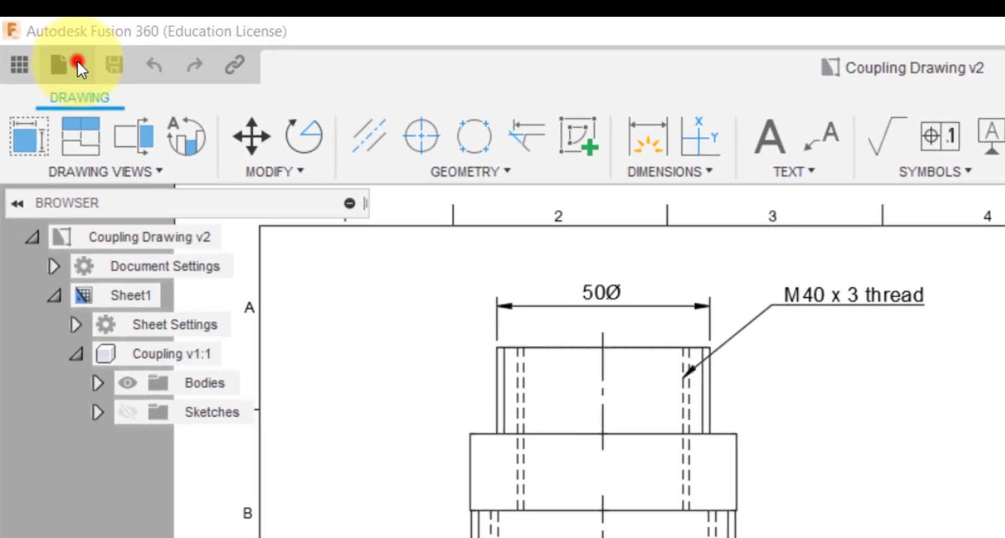
- Create a new blank design from the File menu
{"action": "left_click", "coordinate": [62, 46]}
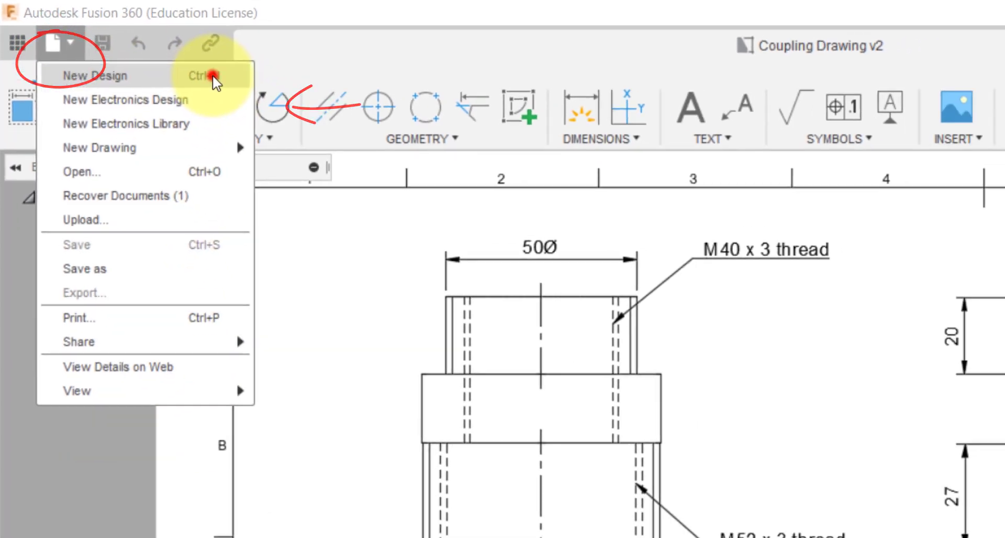
{"action": "left_click", "coordinate": [130, 99]}
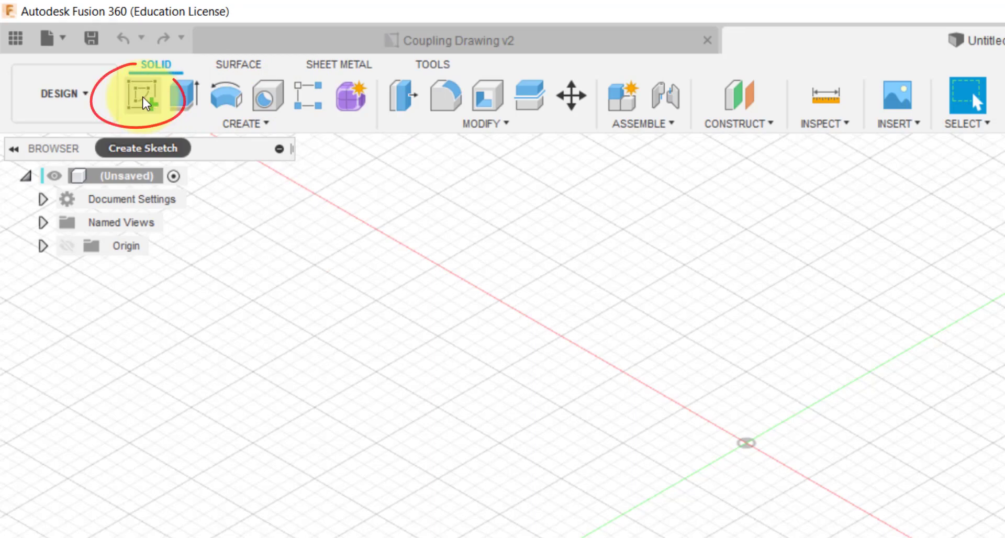
- Start a sketch on the XY ground plane and look straight down onto it
{"action": "left_click", "coordinate": [145, 101]}
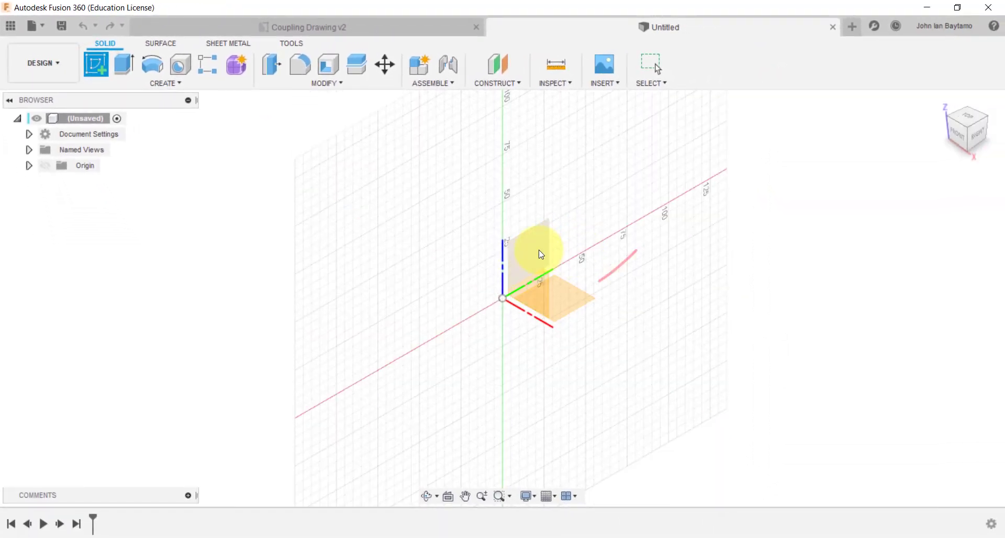
{"action": "left_click", "coordinate": [574, 304]}
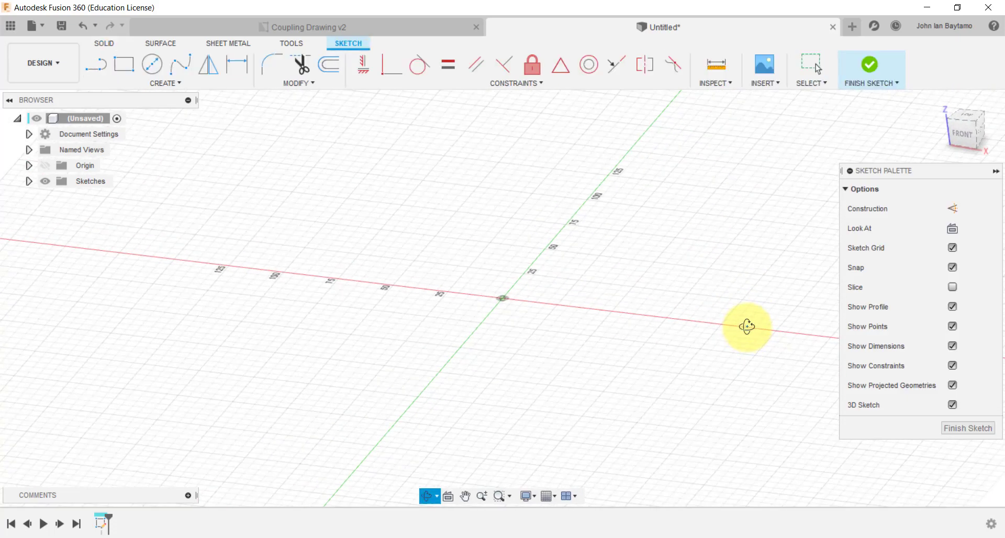
{"action": "left_click", "coordinate": [969, 116]}
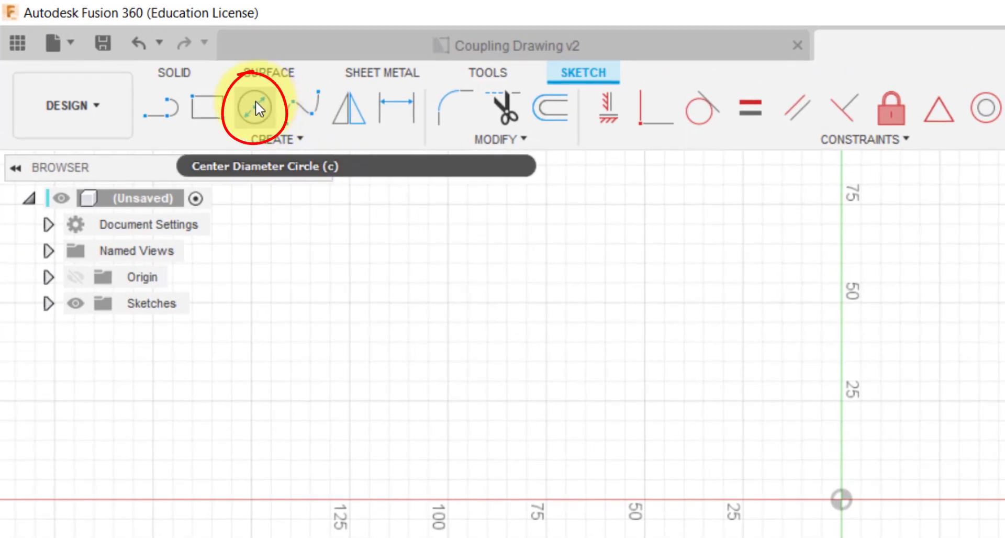
- Draw a 62 mm diameter centre-diameter circle at the origin
{"action": "left_click", "coordinate": [255, 103]}
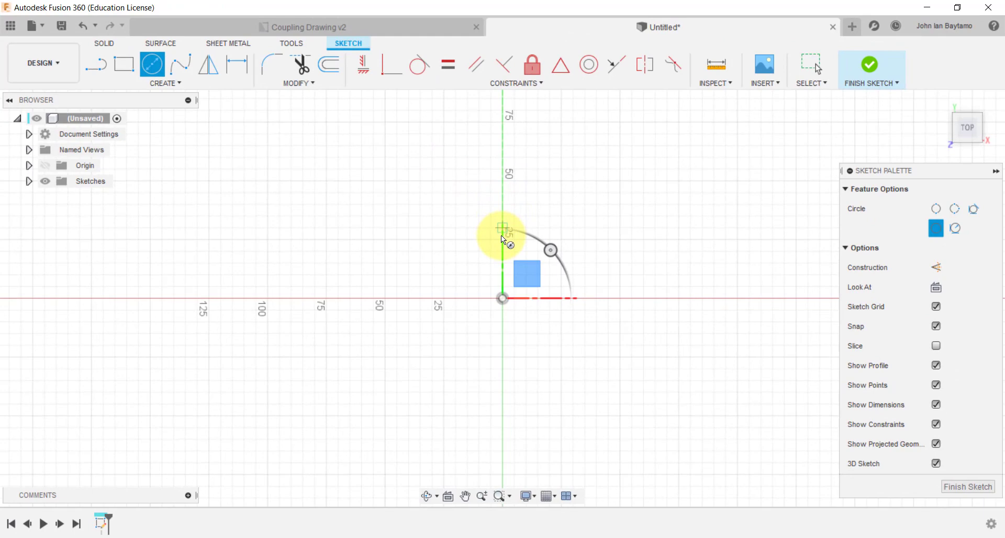
{"action": "left_click", "coordinate": [502, 297]}
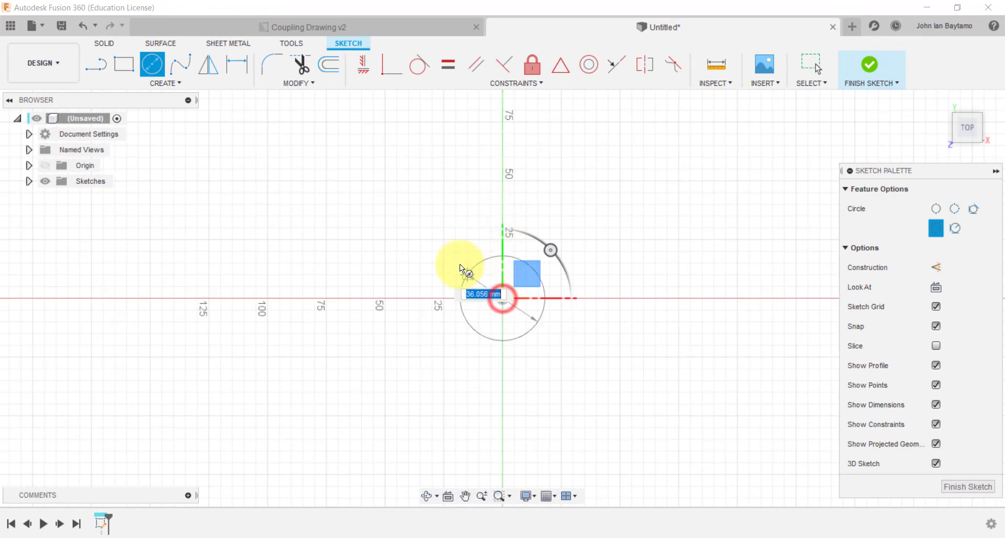
{"action": "type", "text": "62"}
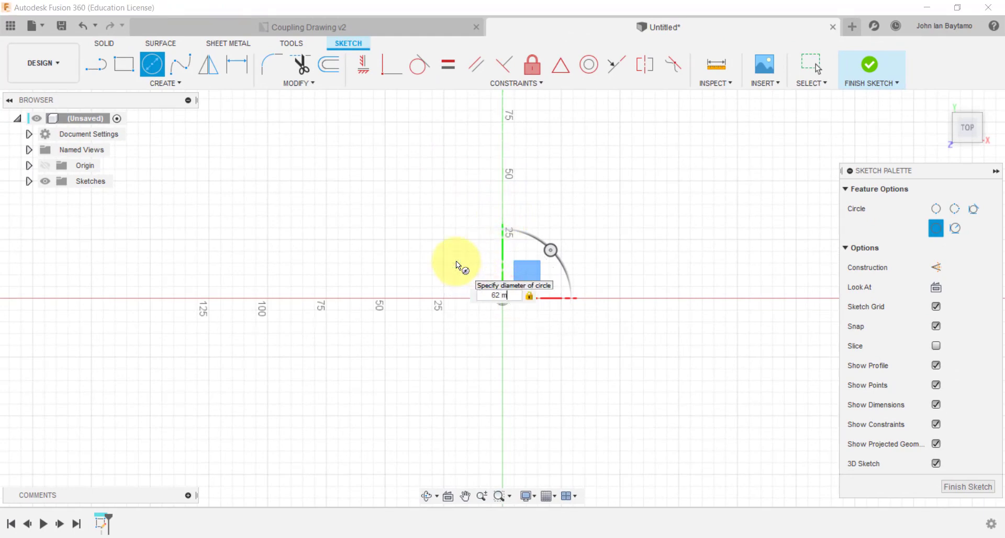
{"action": "type", "text": "2"}
{"action": "key", "text": "Return"}
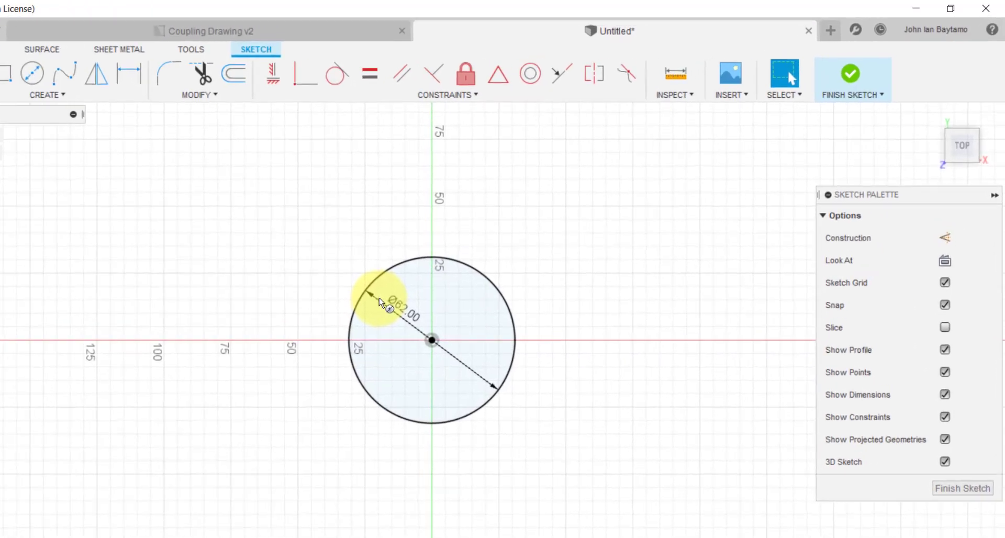
- Finish the circle sketch and check the circle profile from a perspective view
{"action": "left_click", "coordinate": [826, 95]}
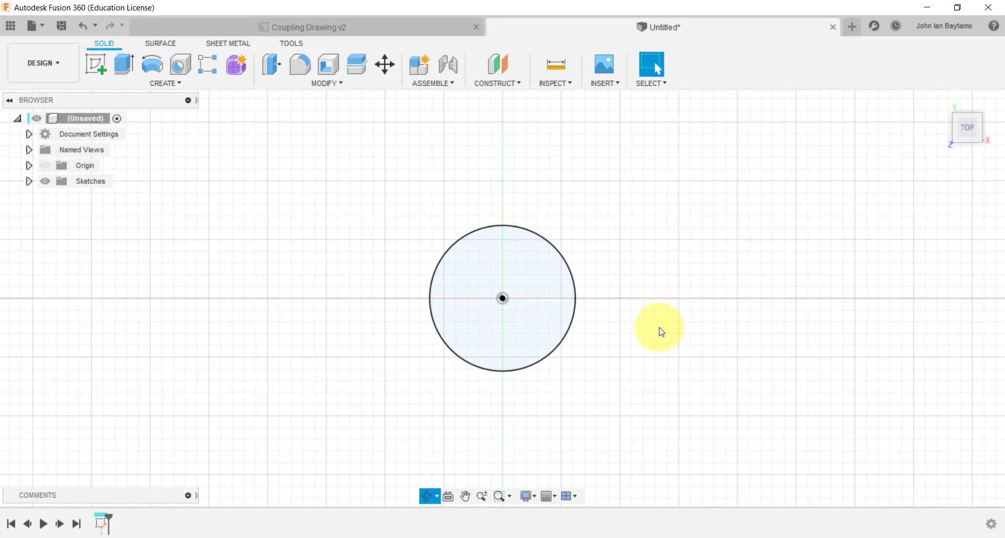
{"action": "middle_click_drag", "start_coordinate": [661, 331], "coordinate": [642, 282], "text": "shift"}
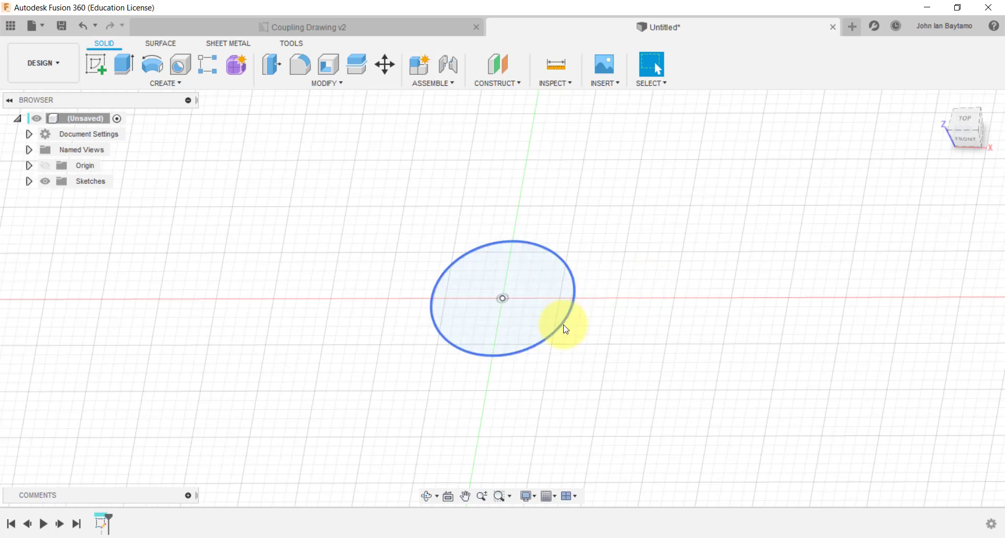
{"action": "left_click", "coordinate": [536, 332]}
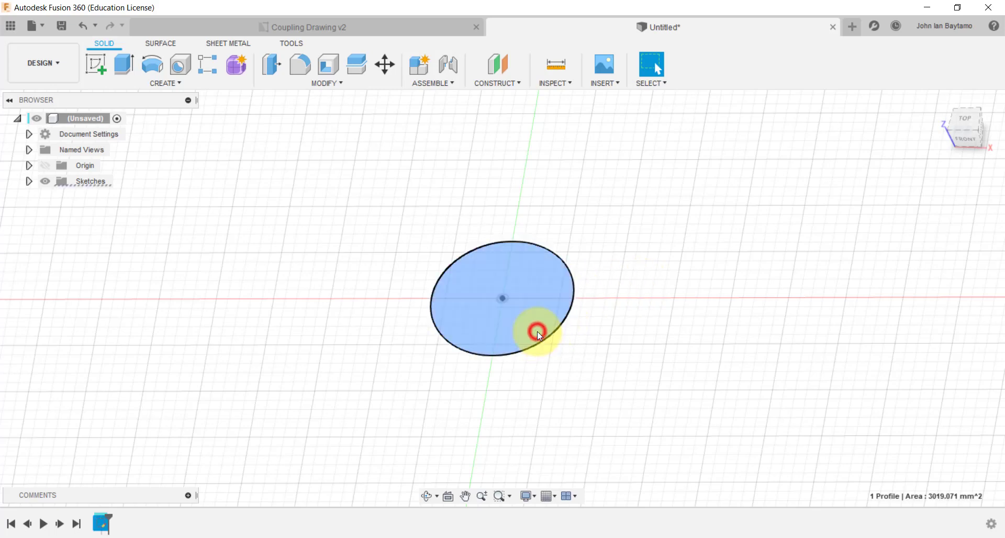
{"action": "left_click", "coordinate": [609, 364]}
{"action": "left_click", "coordinate": [559, 330]}
{"action": "left_click", "coordinate": [606, 365]}
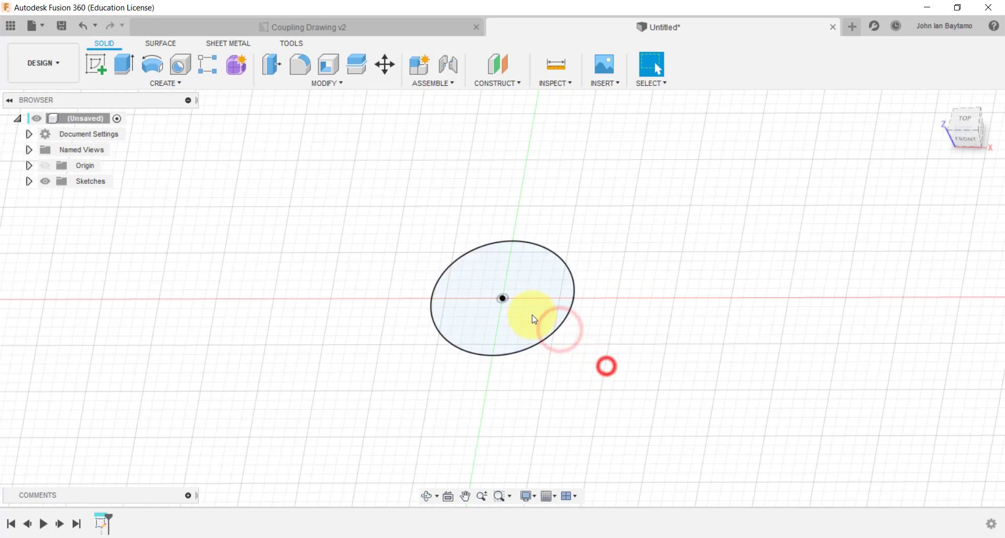
{"action": "left_click", "coordinate": [531, 311]}
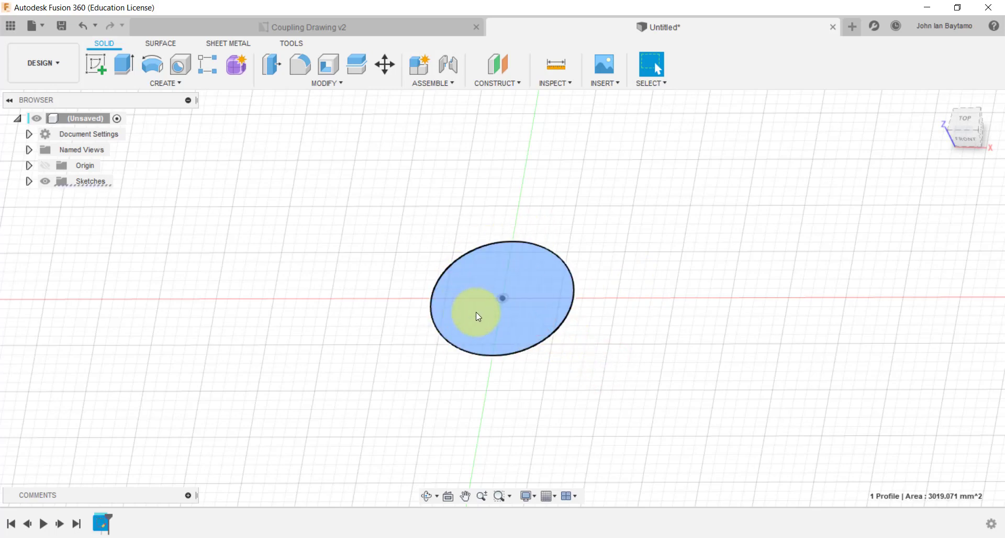
{"action": "scroll", "coordinate": [513, 303], "scroll_direction": "up", "scroll_amount": 5}
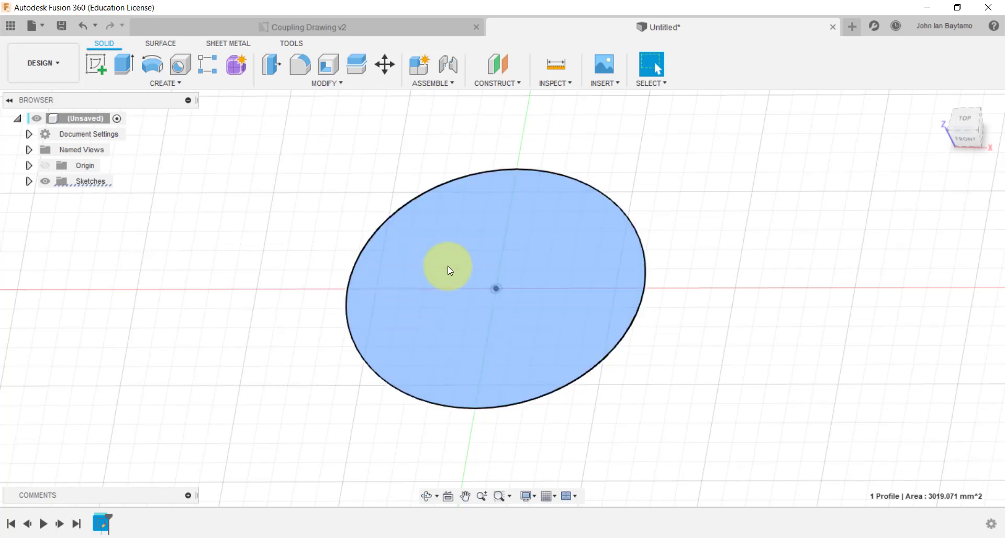
{"action": "scroll", "coordinate": [561, 284], "scroll_direction": "down", "scroll_amount": 2}
{"action": "left_click", "coordinate": [673, 340]}
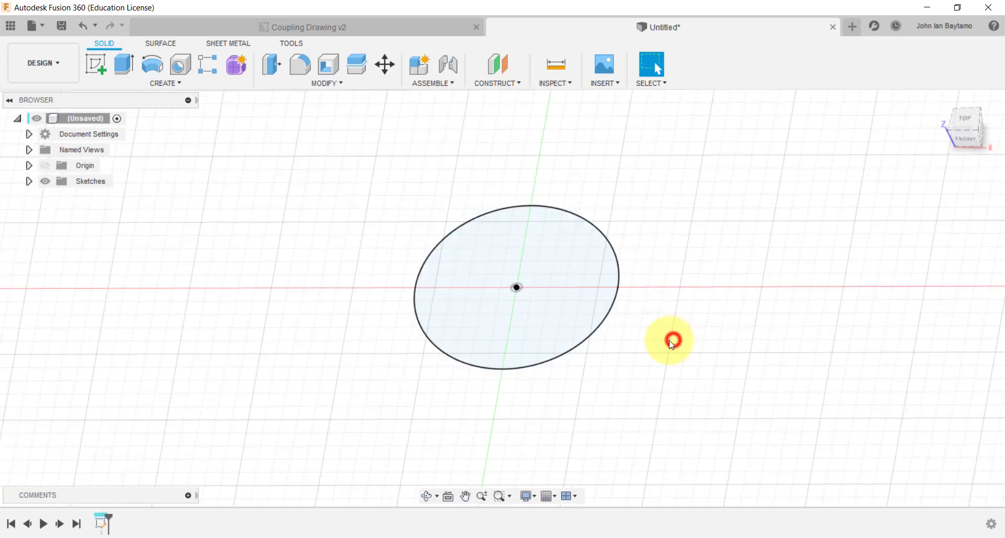
{"action": "left_click", "coordinate": [531, 310]}
{"action": "left_click", "coordinate": [649, 366]}
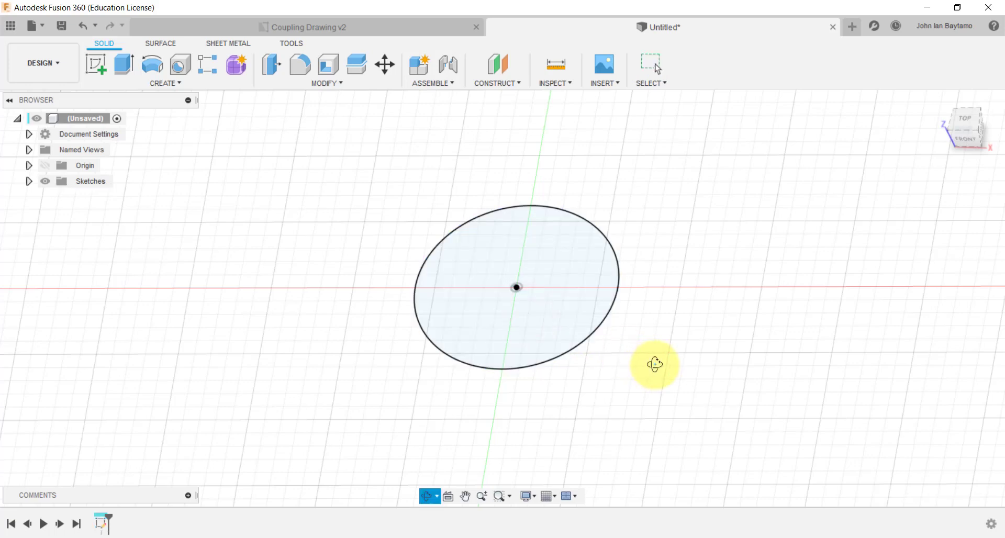
{"action": "mouse_move", "coordinate": [655, 364]}
{"action": "middle_mouse_down", "text": "shift"}
{"action": "mouse_move", "coordinate": [647, 354]}
{"action": "mouse_move", "coordinate": [656, 364]}
{"action": "mouse_move", "coordinate": [658, 347]}
{"action": "middle_mouse_up", "text": "shift"}
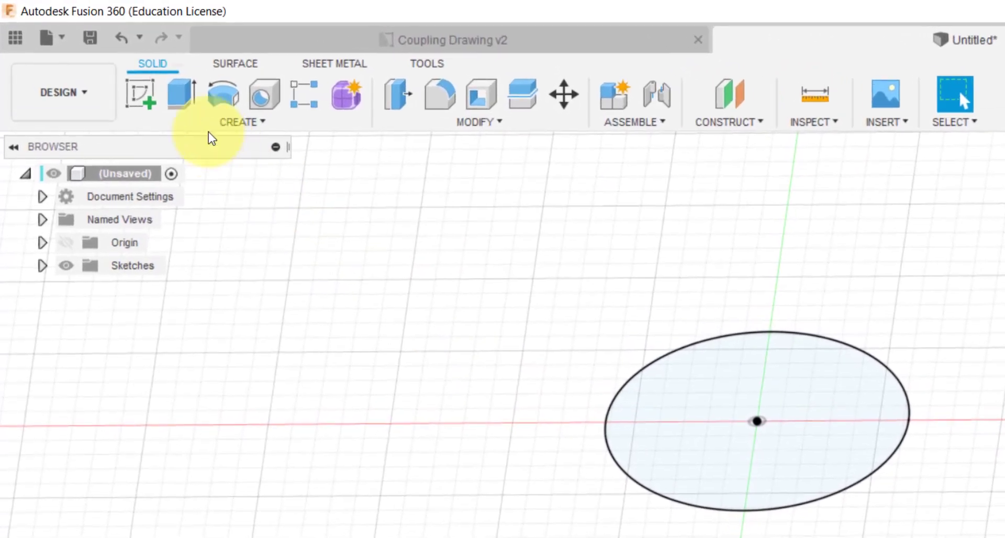
- Extrude the 62 mm circle 27 mm as a new solid cylinder body
{"action": "left_click", "coordinate": [127, 67]}
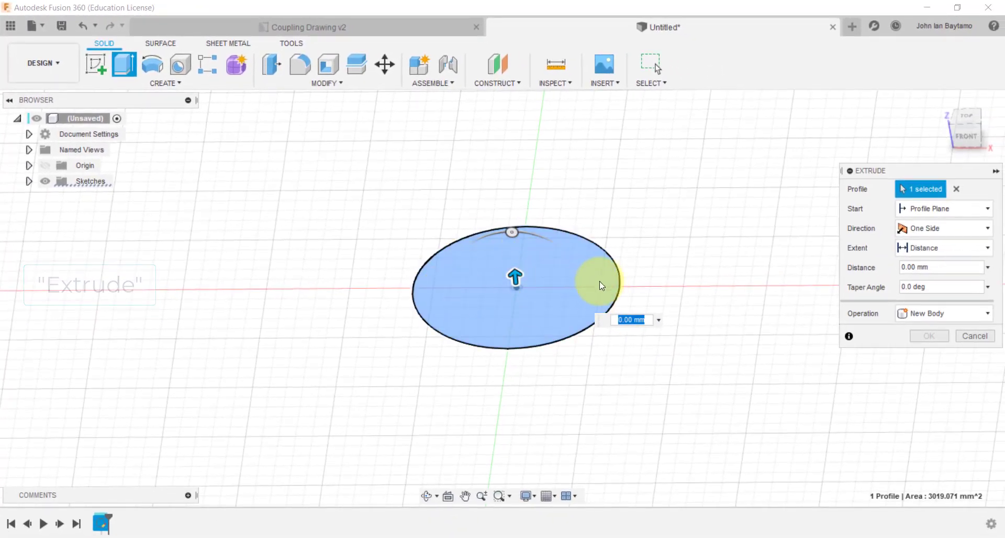
{"action": "type", "text": "27"}
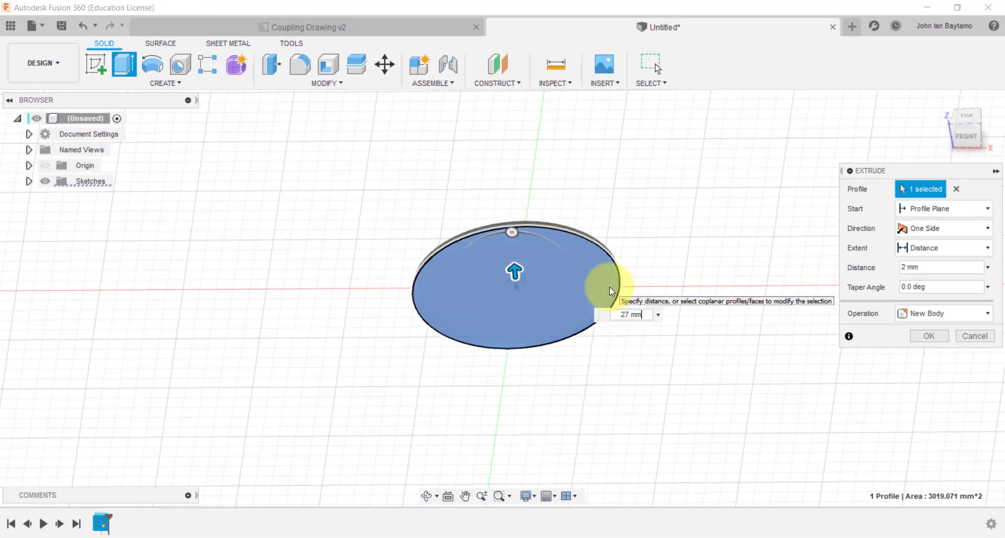
{"action": "mouse_move", "coordinate": [636, 367]}
{"action": "middle_mouse_down", "text": "shift"}
{"action": "mouse_move", "coordinate": [665, 374]}
{"action": "mouse_move", "coordinate": [631, 365]}
{"action": "middle_mouse_up", "text": "shift"}
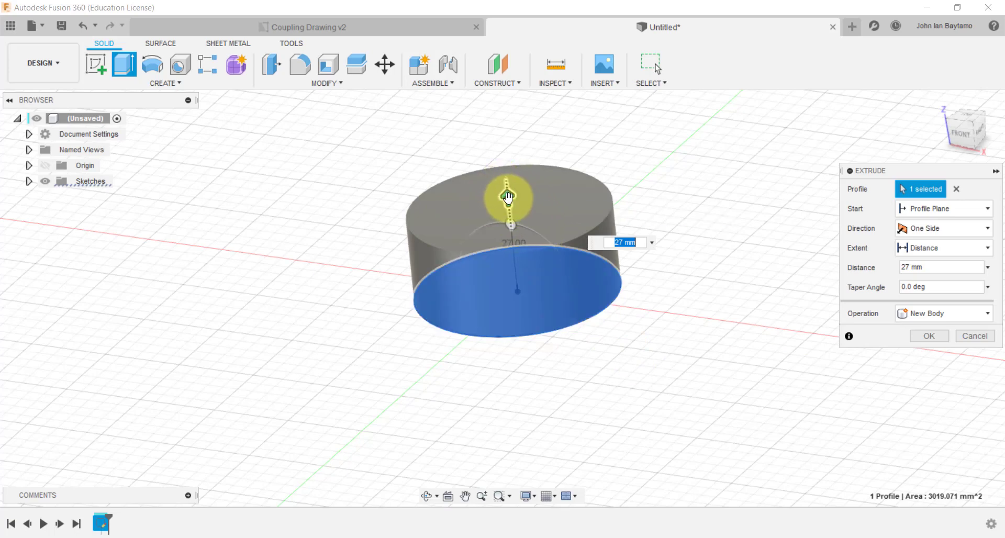
{"action": "mouse_move", "coordinate": [507, 199]}
{"action": "left_mouse_down"}
{"action": "mouse_move", "coordinate": [507, 145]}
{"action": "mouse_move", "coordinate": [533, 200]}
{"action": "mouse_move", "coordinate": [520, 160]}
{"action": "mouse_move", "coordinate": [531, 188]}
{"action": "left_mouse_up"}
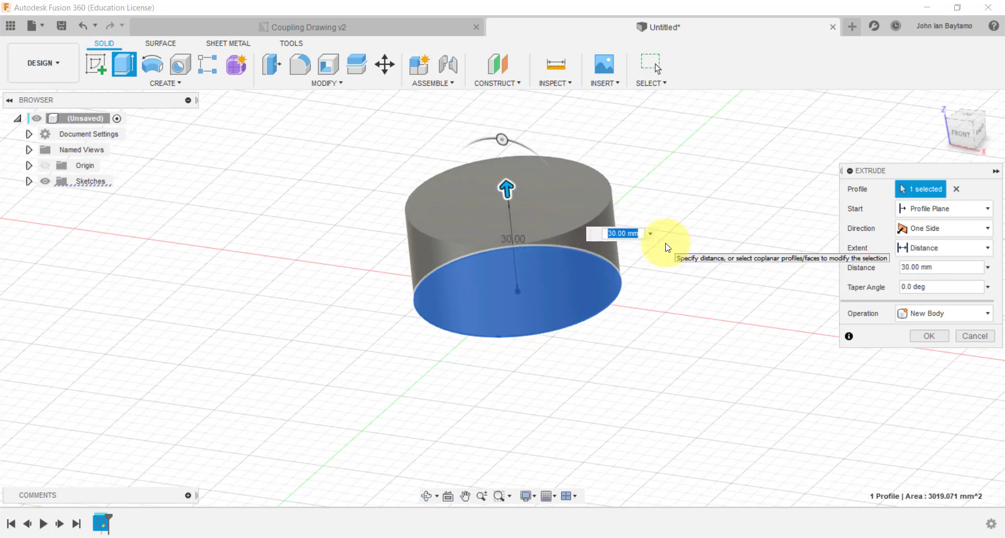
{"action": "type", "text": "27"}
{"action": "key", "text": "Return"}
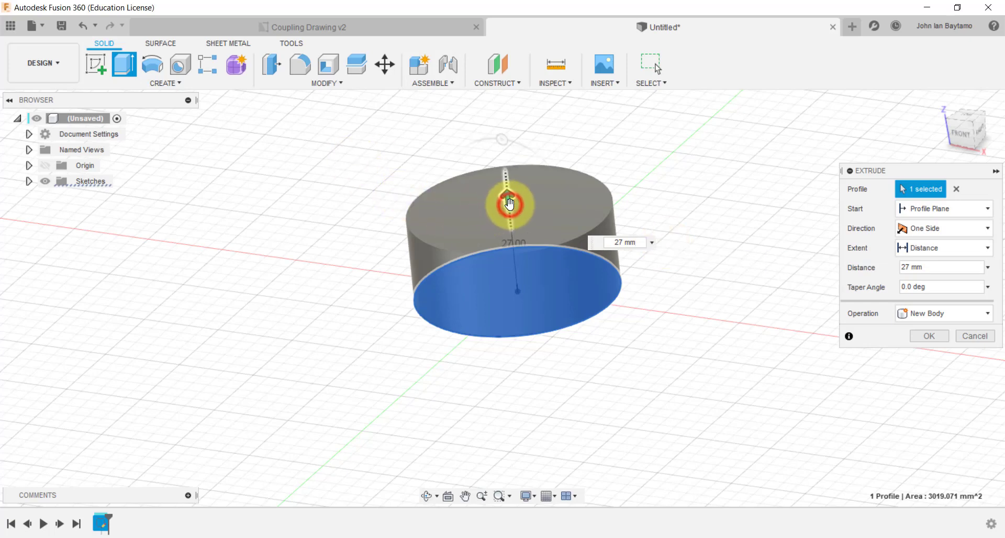
{"action": "mouse_move", "coordinate": [509, 204]}
{"action": "left_mouse_down"}
{"action": "mouse_move", "coordinate": [520, 268]}
{"action": "mouse_move", "coordinate": [519, 225]}
{"action": "left_mouse_up"}
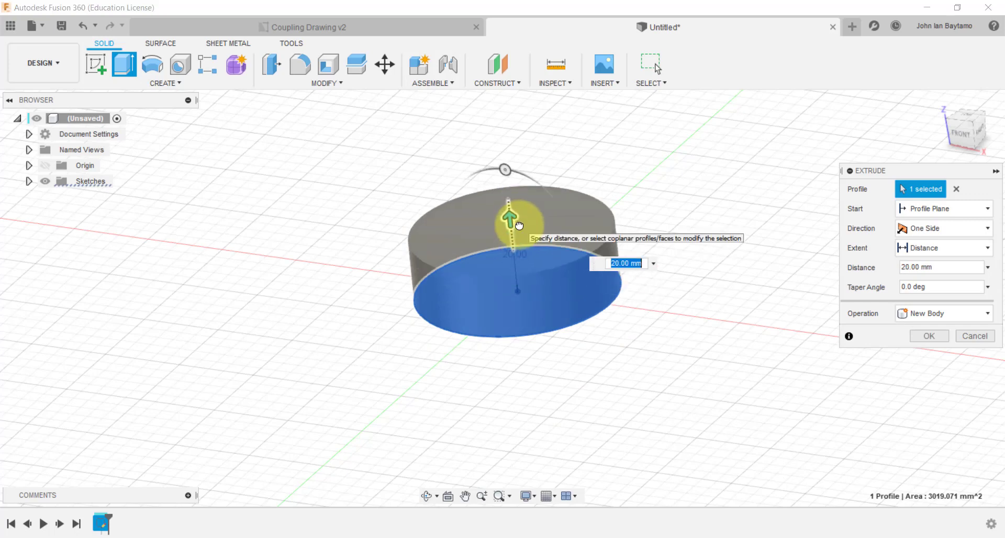
{"action": "type", "text": "m"}
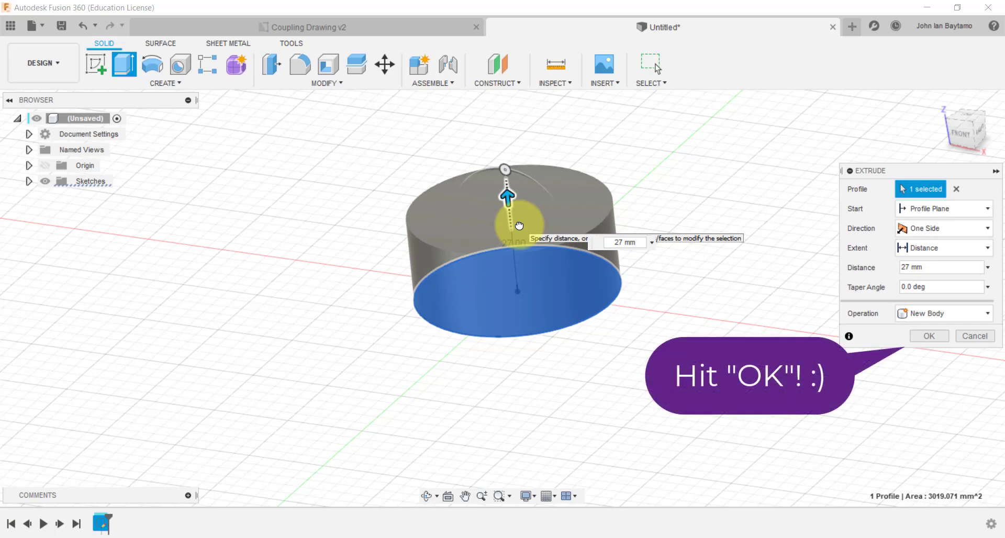
{"action": "key", "text": "Return"}
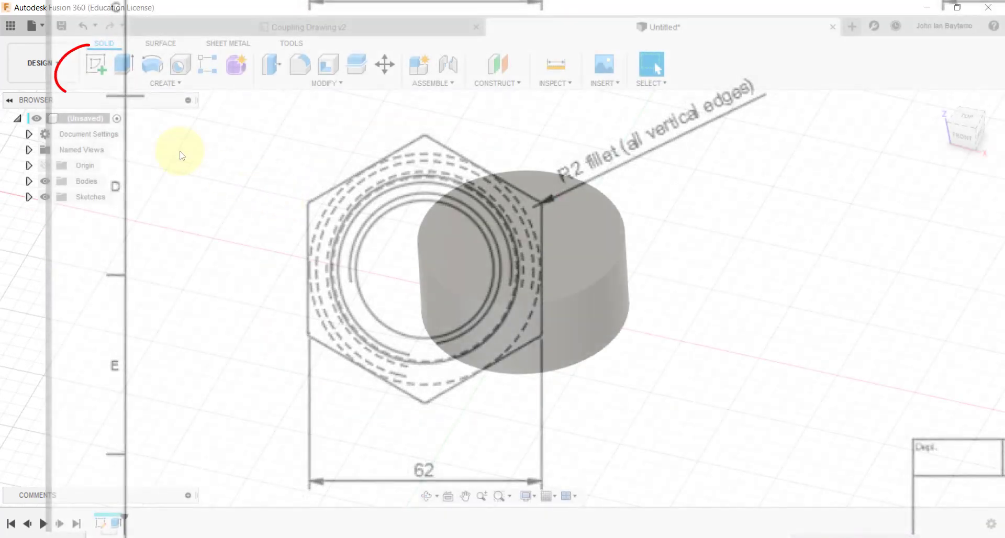
- Start a new sketch on the cylinder's top face, viewed from directly above
{"action": "left_click", "coordinate": [94, 77]}
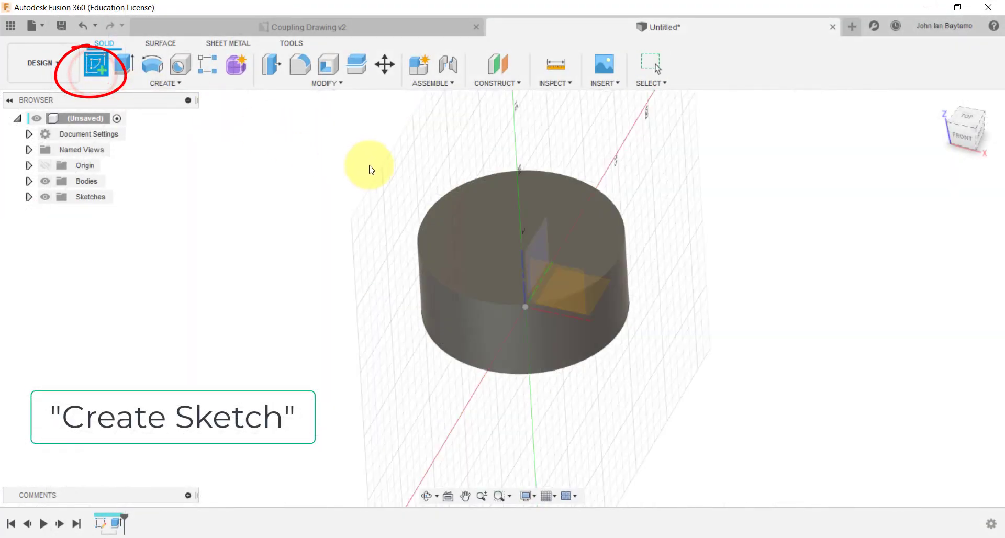
{"action": "left_click", "coordinate": [481, 223]}
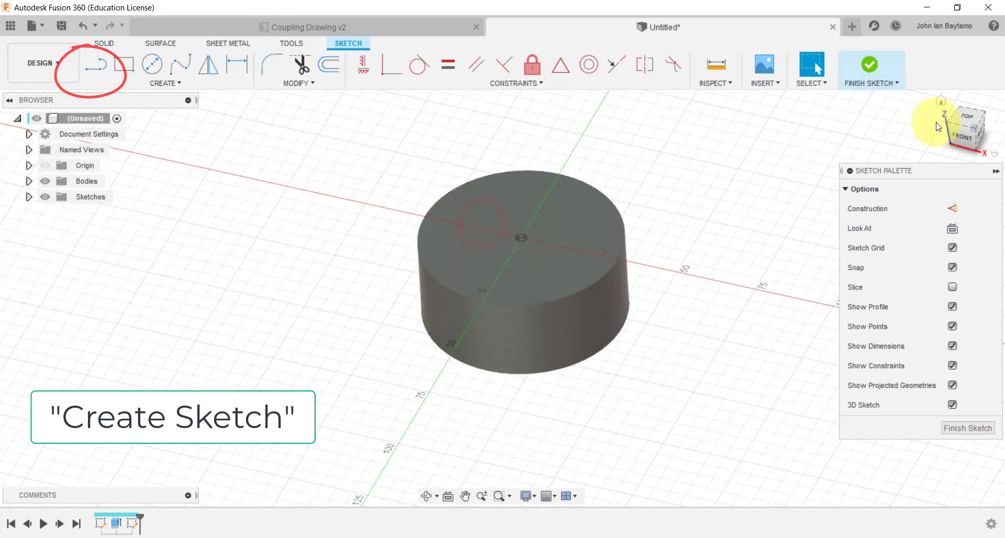
{"action": "left_click", "coordinate": [966, 120]}
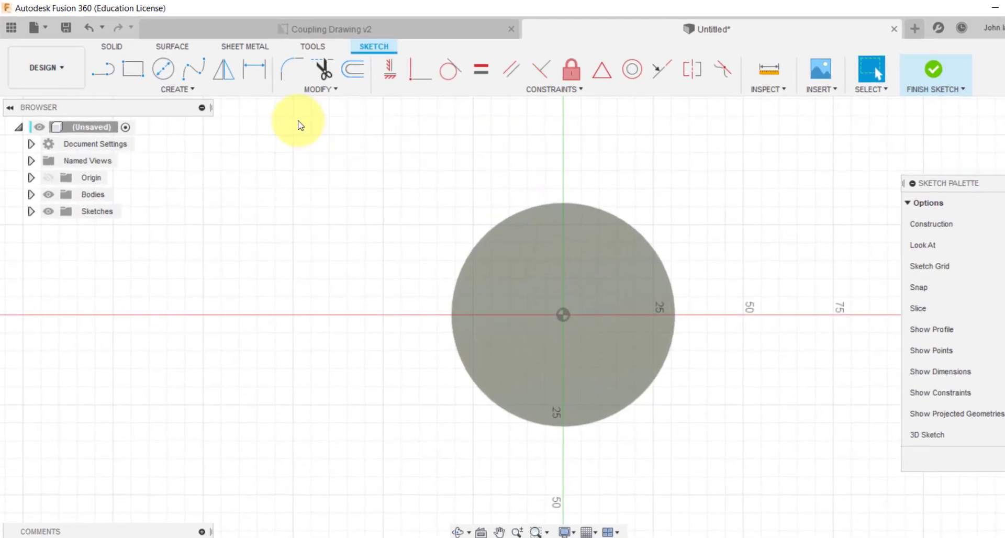
{"action": "left_click", "coordinate": [240, 111]}
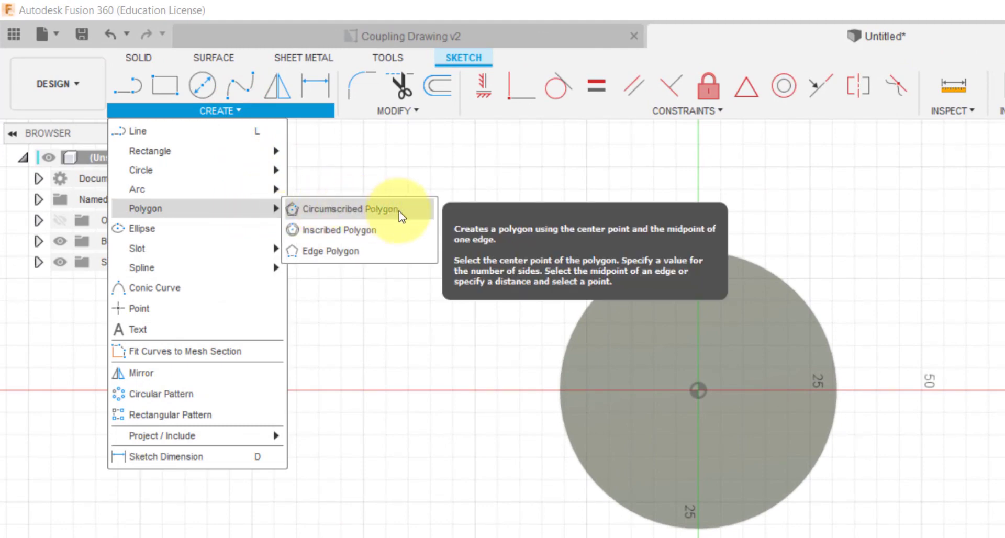
{"action": "mouse_move", "coordinate": [146, 208]}
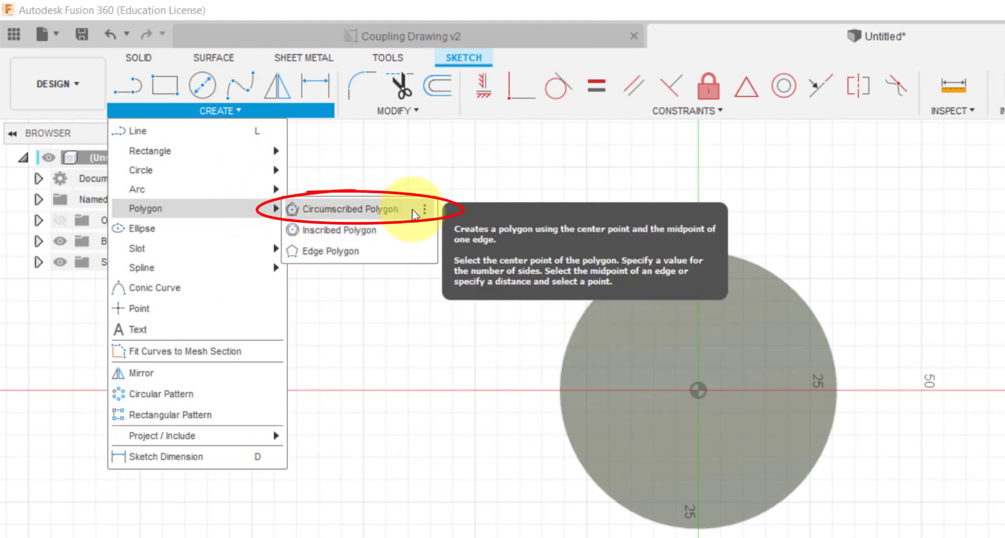
- Draw a six-sided circumscribed hexagon at the origin around the circle and finish the sketch
{"action": "left_click", "coordinate": [412, 218]}
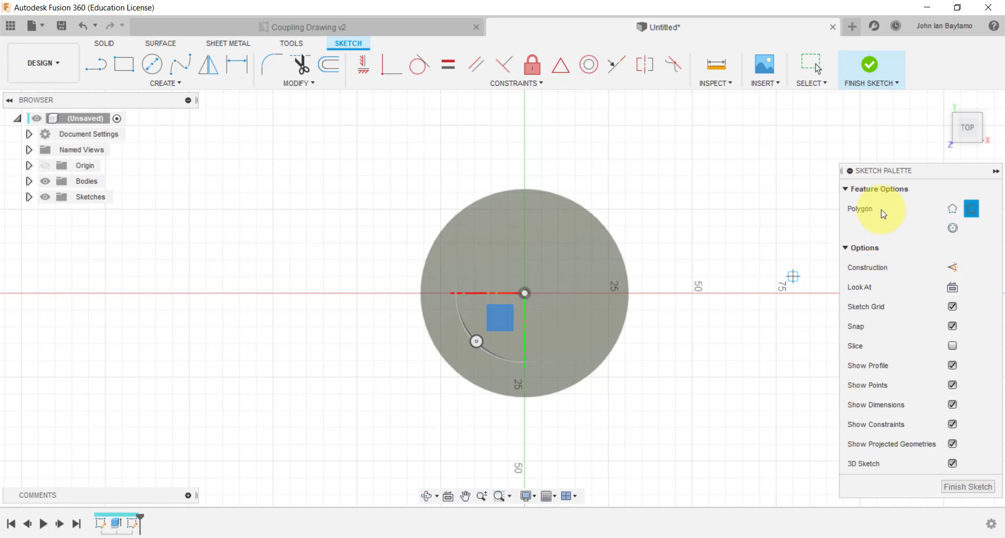
{"action": "left_click", "coordinate": [527, 294]}
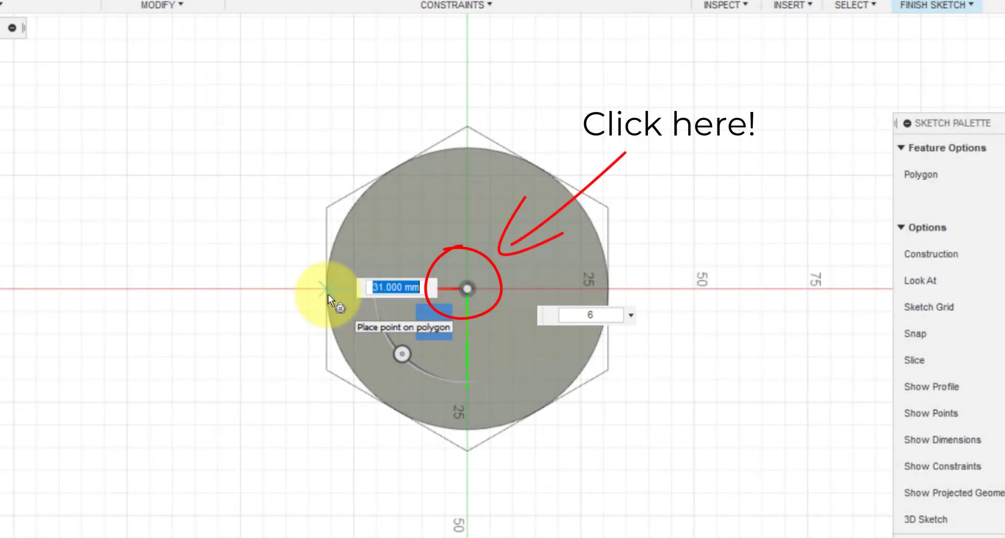
{"action": "key", "text": "Tab"}
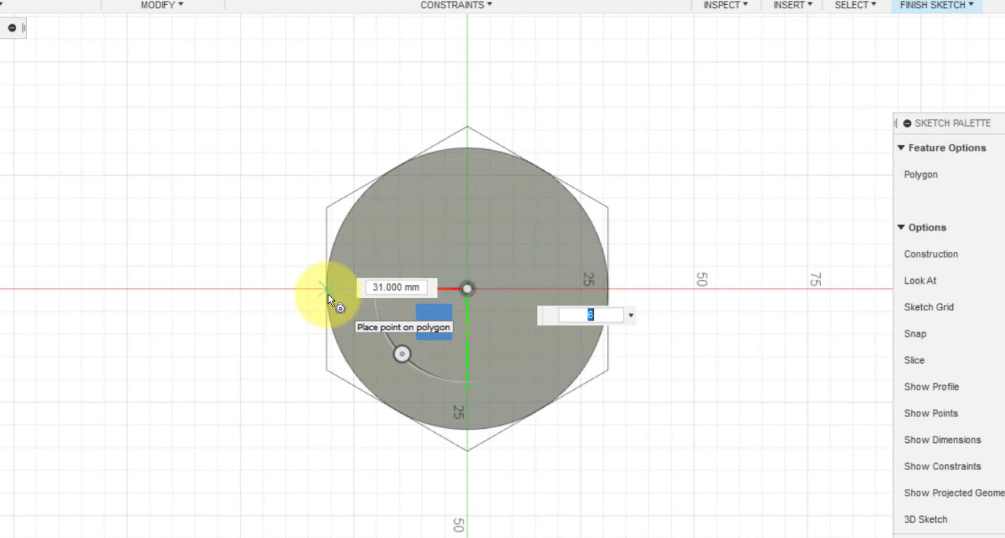
{"action": "key", "text": "Tab"}
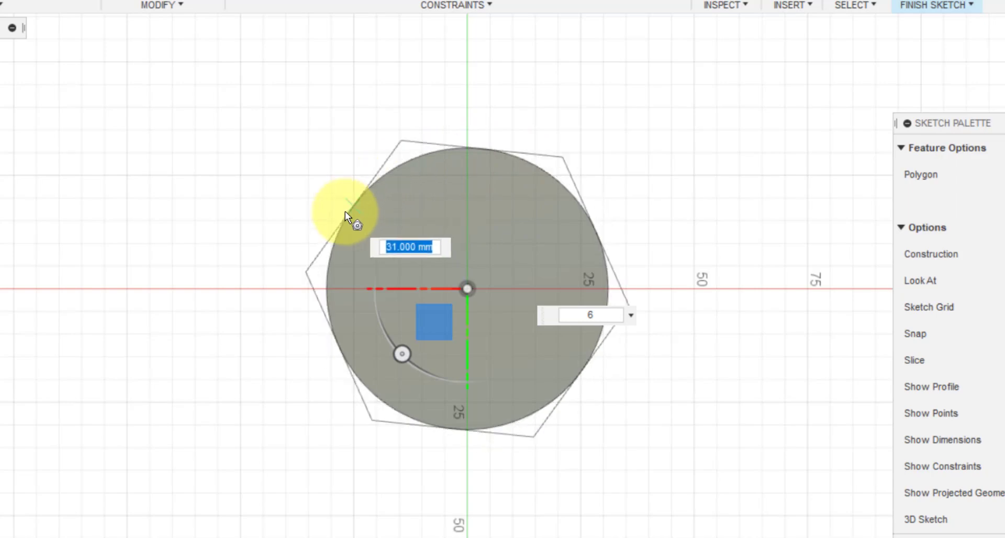
{"action": "left_click", "coordinate": [322, 293]}
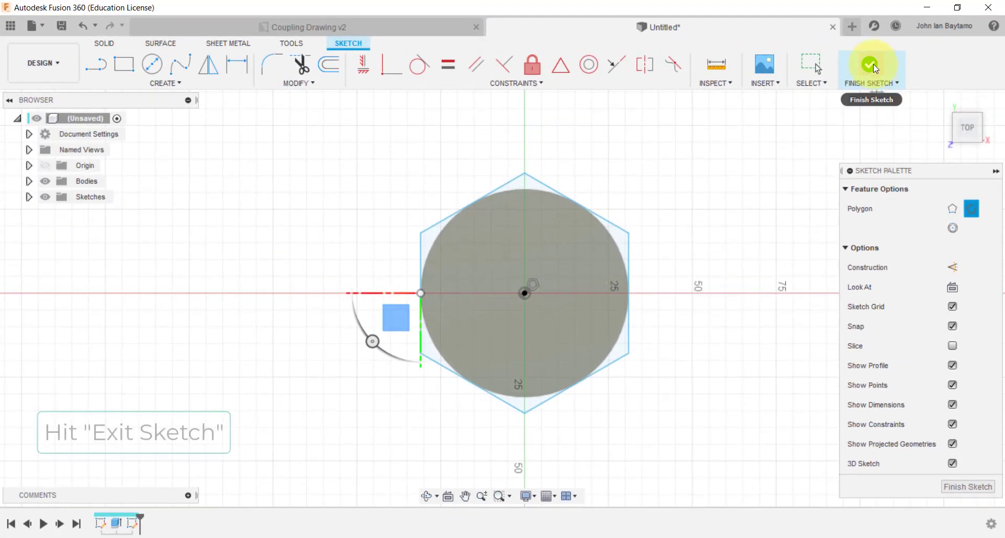
{"action": "left_click", "coordinate": [872, 63]}
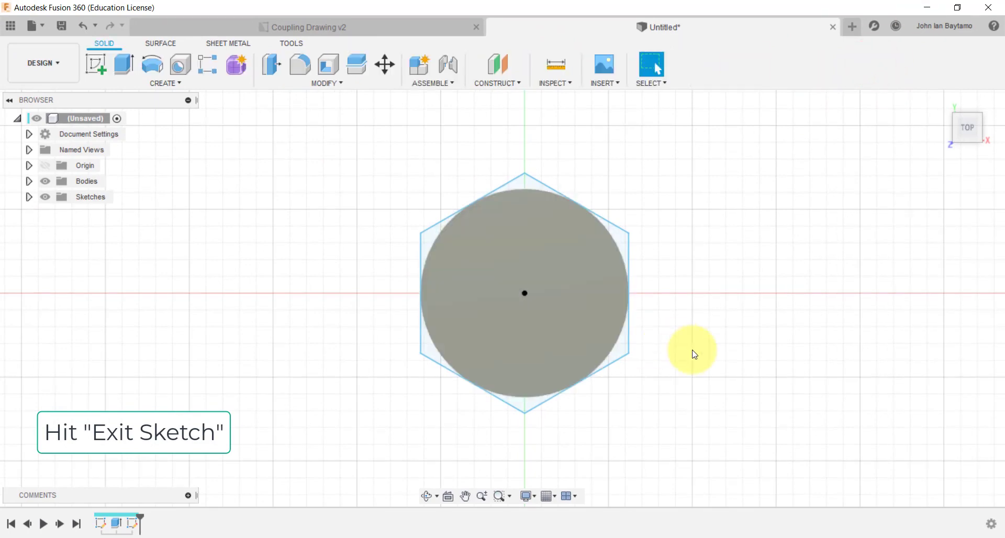
{"action": "middle_click_drag", "start_coordinate": [694, 355], "coordinate": [675, 288], "text": "shift"}
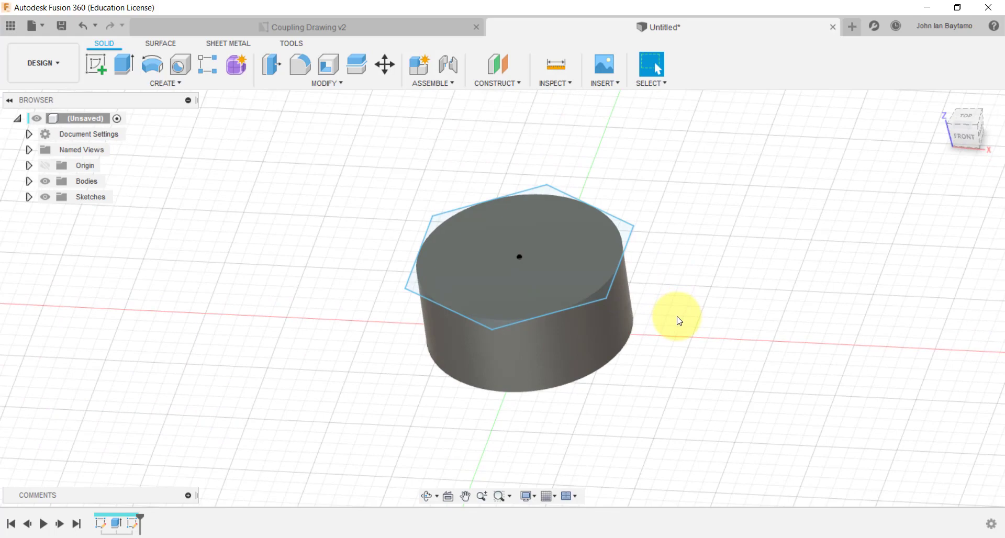
{"action": "mouse_move", "coordinate": [680, 320]}
{"action": "middle_mouse_down", "text": "shift"}
{"action": "mouse_move", "coordinate": [669, 296]}
{"action": "mouse_move", "coordinate": [665, 335]}
{"action": "middle_mouse_up", "text": "shift"}
{"action": "left_click", "coordinate": [45, 181]}
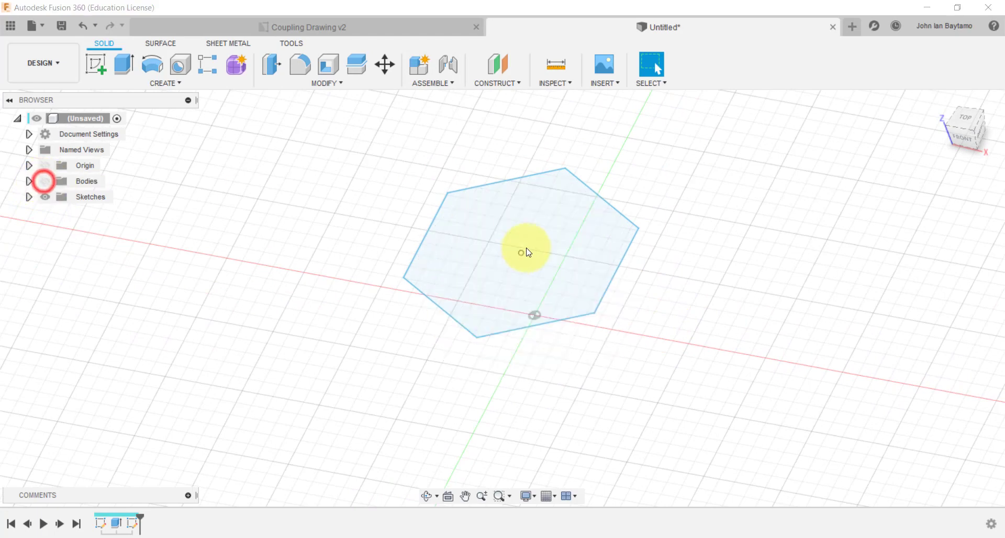
{"action": "left_click", "coordinate": [45, 181]}
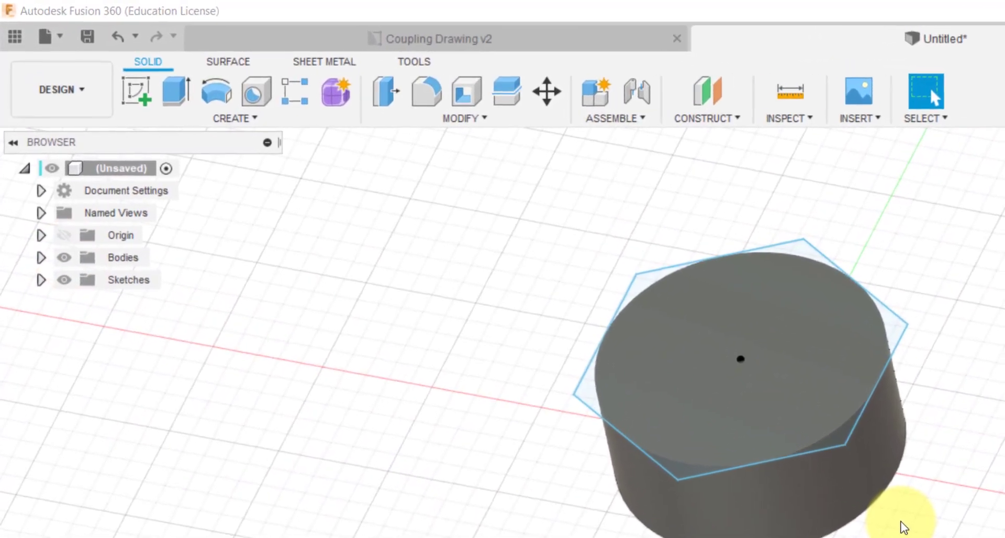
- Begin the hexagon extrusion and reposition the view to expose all its profiles
{"action": "left_click", "coordinate": [177, 92]}
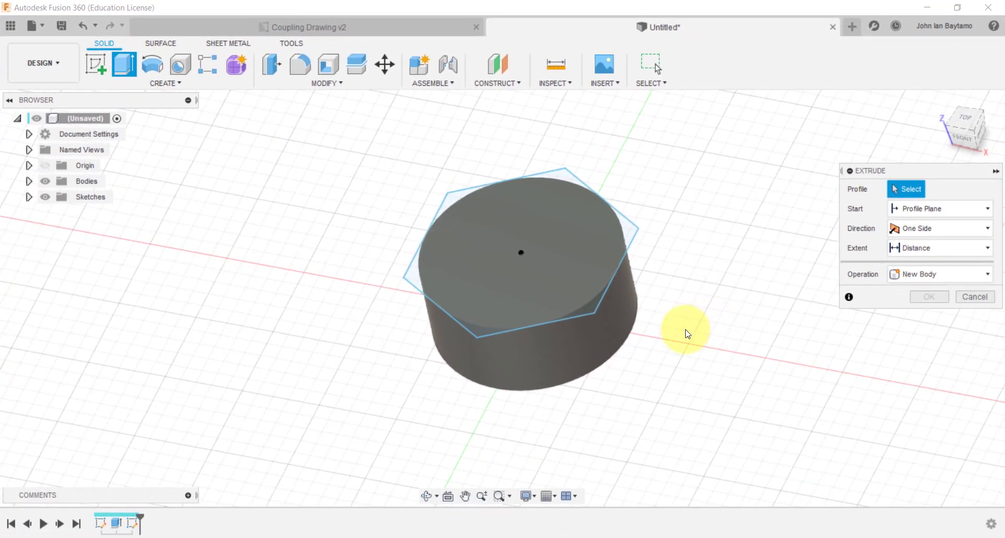
{"action": "mouse_move", "coordinate": [680, 332]}
{"action": "middle_mouse_down", "text": "shift"}
{"action": "mouse_move", "coordinate": [720, 342]}
{"action": "mouse_move", "coordinate": [712, 334]}
{"action": "middle_mouse_up", "text": "shift"}
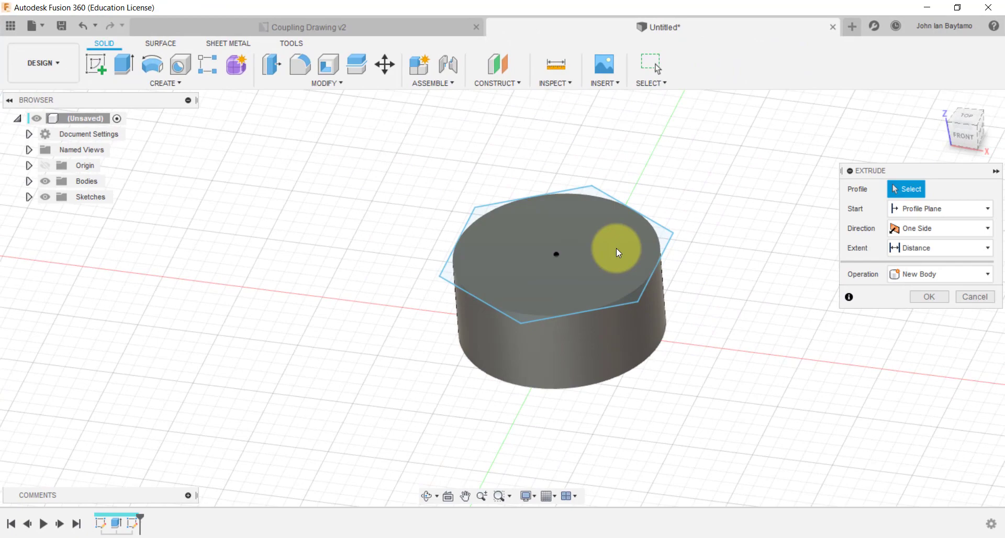
{"action": "scroll", "coordinate": [464, 235], "scroll_direction": "up", "scroll_amount": 2}
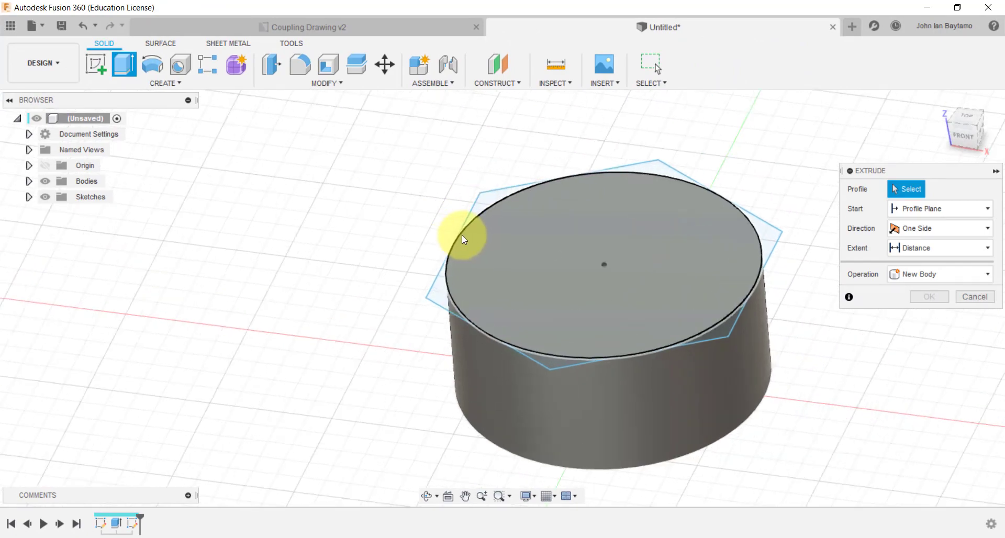
{"action": "scroll", "coordinate": [479, 208], "scroll_direction": "up", "scroll_amount": 3}
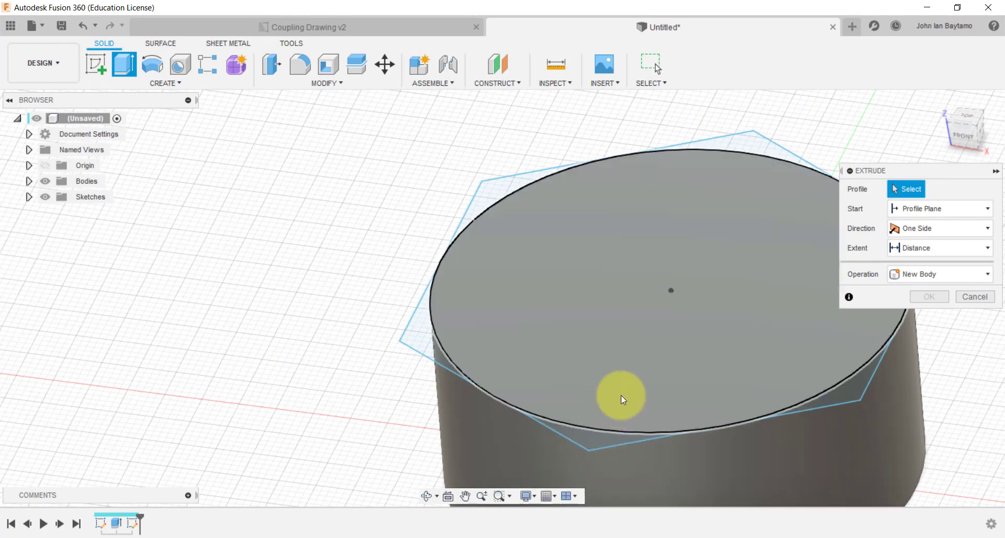
{"action": "middle_click_drag", "start_coordinate": [621, 395], "coordinate": [518, 387]}
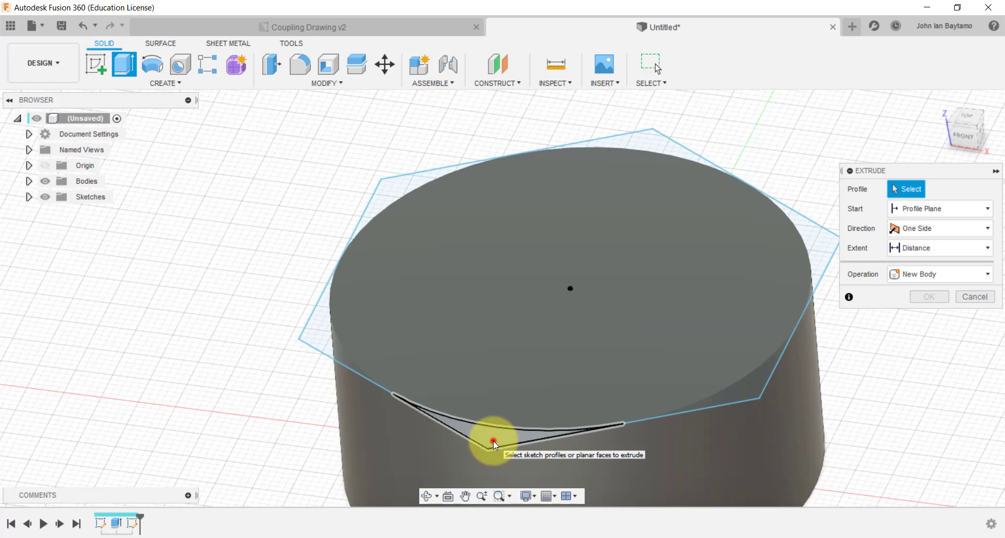
- Select the top circle face plus all six hexagon sliver profiles and extrude them 18 mm
{"action": "left_click", "coordinate": [493, 441]}
{"action": "left_click", "coordinate": [505, 437]}
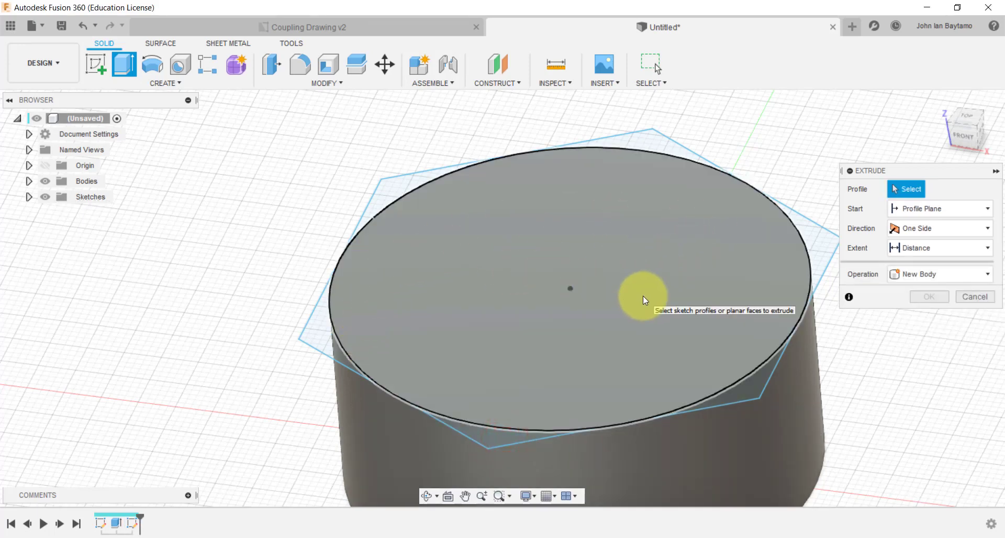
{"action": "left_click", "coordinate": [643, 298]}
{"action": "left_click", "coordinate": [671, 146]}
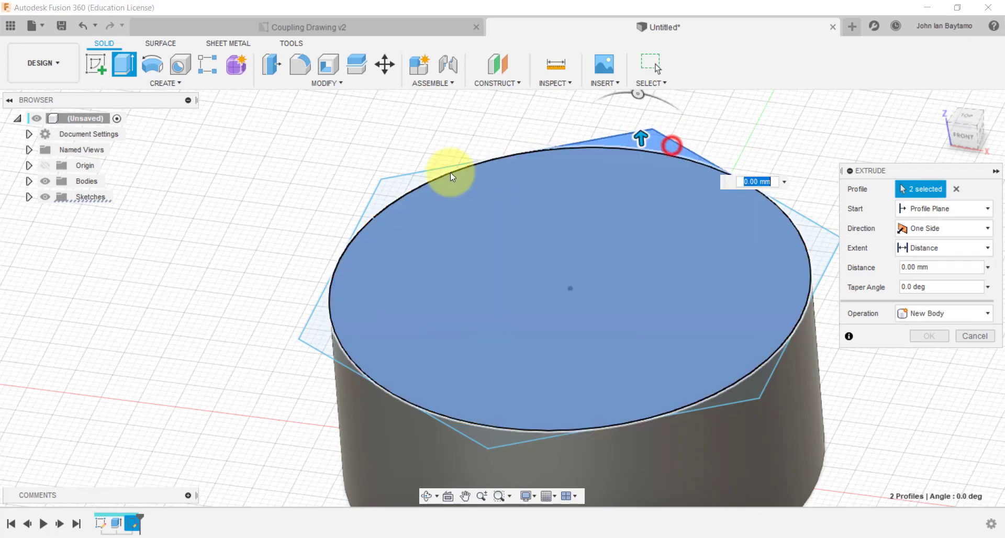
{"action": "left_click", "coordinate": [419, 175]}
{"action": "left_click", "coordinate": [323, 329]}
{"action": "left_click", "coordinate": [494, 441]}
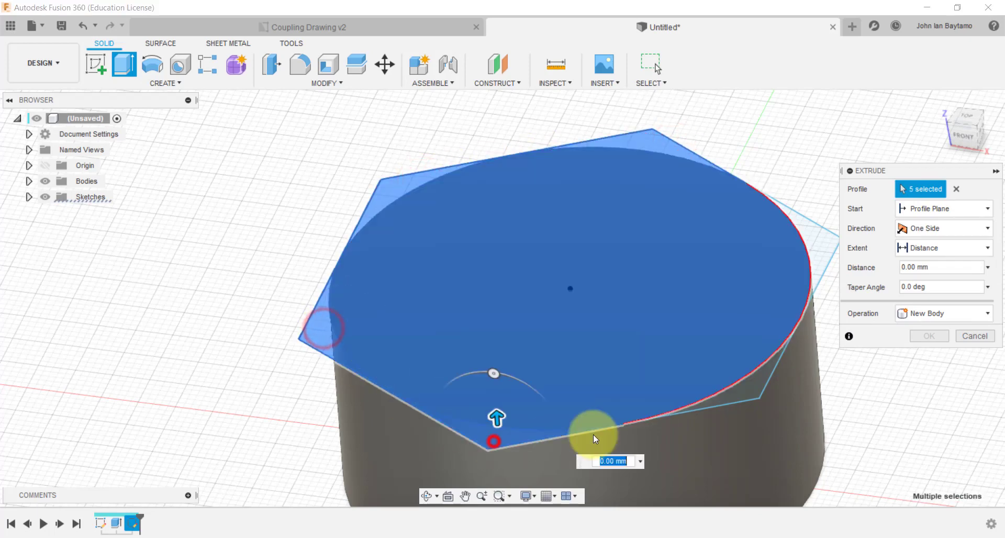
{"action": "left_click", "coordinate": [762, 381]}
{"action": "left_click", "coordinate": [820, 245]}
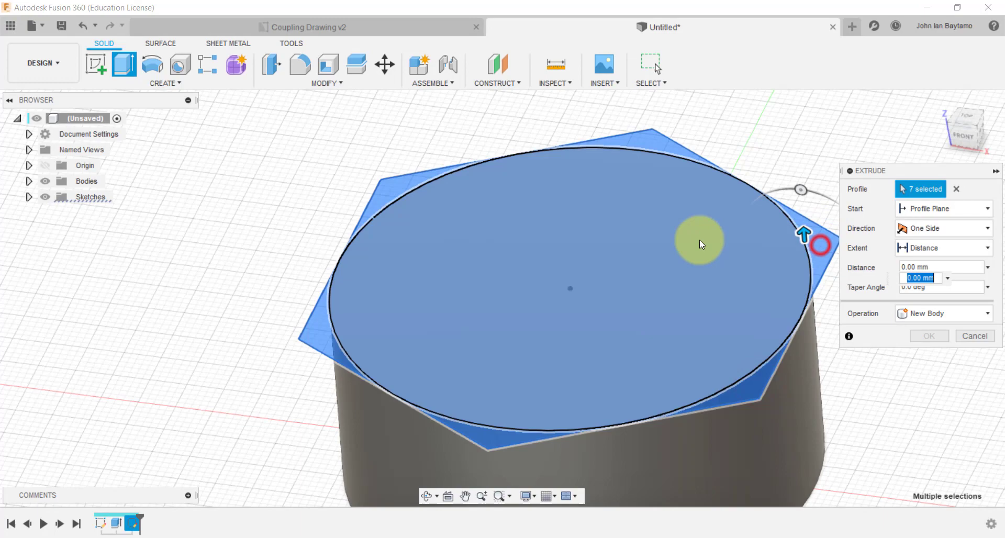
{"action": "mouse_move", "coordinate": [589, 312]}
{"action": "middle_mouse_down", "text": "shift"}
{"action": "mouse_move", "coordinate": [686, 363]}
{"action": "mouse_move", "coordinate": [675, 355]}
{"action": "mouse_move", "coordinate": [684, 348]}
{"action": "mouse_move", "coordinate": [696, 372]}
{"action": "middle_mouse_up", "text": "shift"}
{"action": "type", "text": "18"}
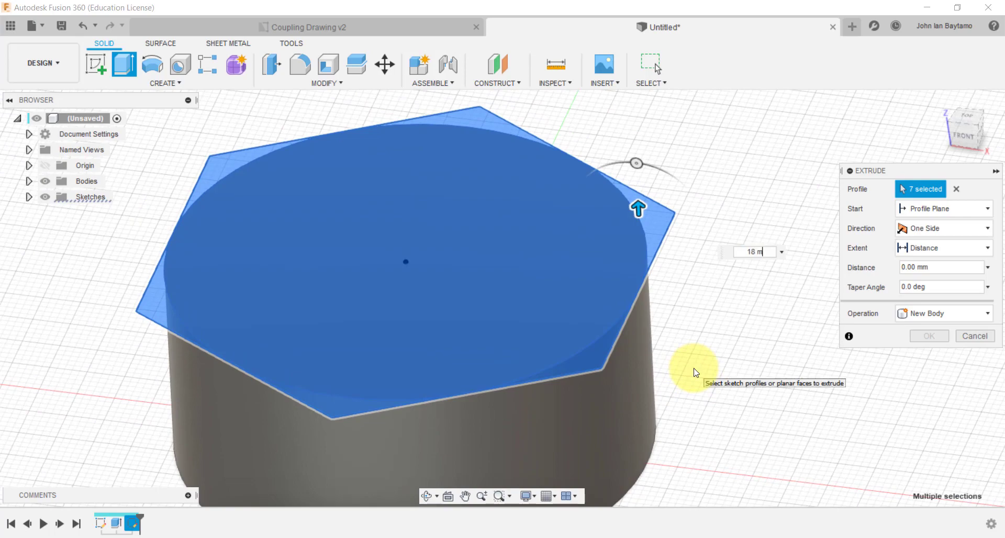
{"action": "key", "text": "Return"}
- Start a new sketch on the hex block's top face, viewed from above
{"action": "scroll", "coordinate": [767, 284], "scroll_direction": "down", "scroll_amount": 5}
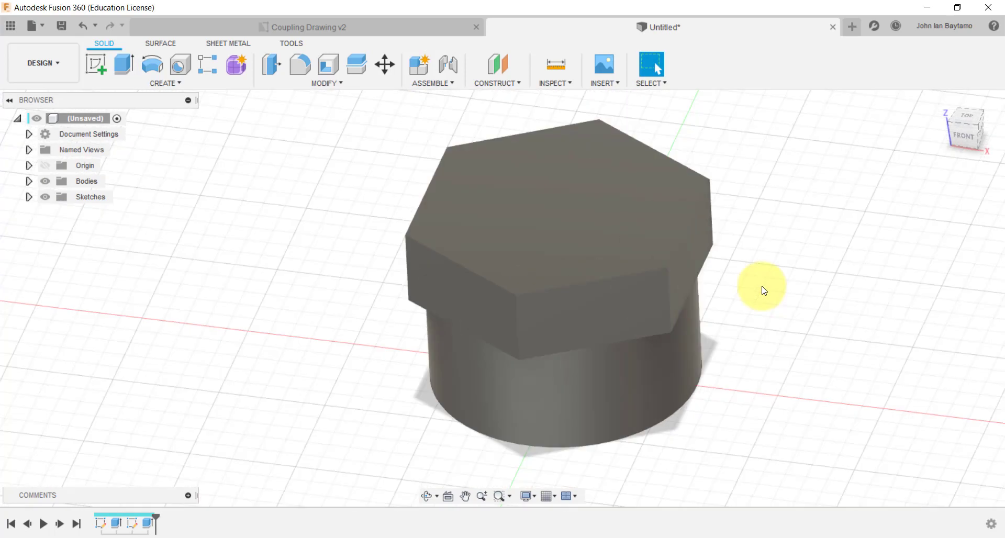
{"action": "mouse_move", "coordinate": [766, 284]}
{"action": "middle_mouse_down", "text": "shift"}
{"action": "mouse_move", "coordinate": [754, 280]}
{"action": "mouse_move", "coordinate": [775, 296]}
{"action": "middle_mouse_up", "text": "shift"}
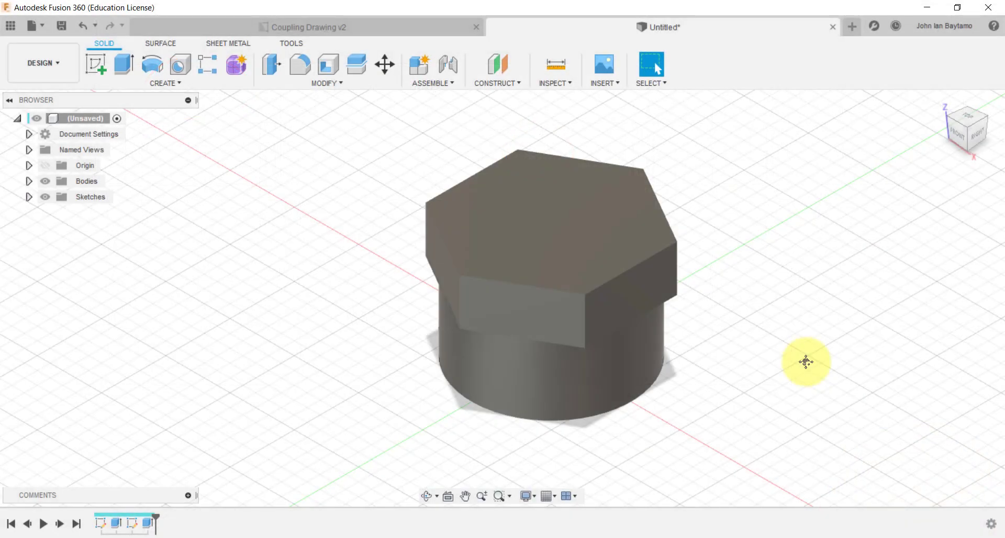
{"action": "left_click", "coordinate": [90, 58]}
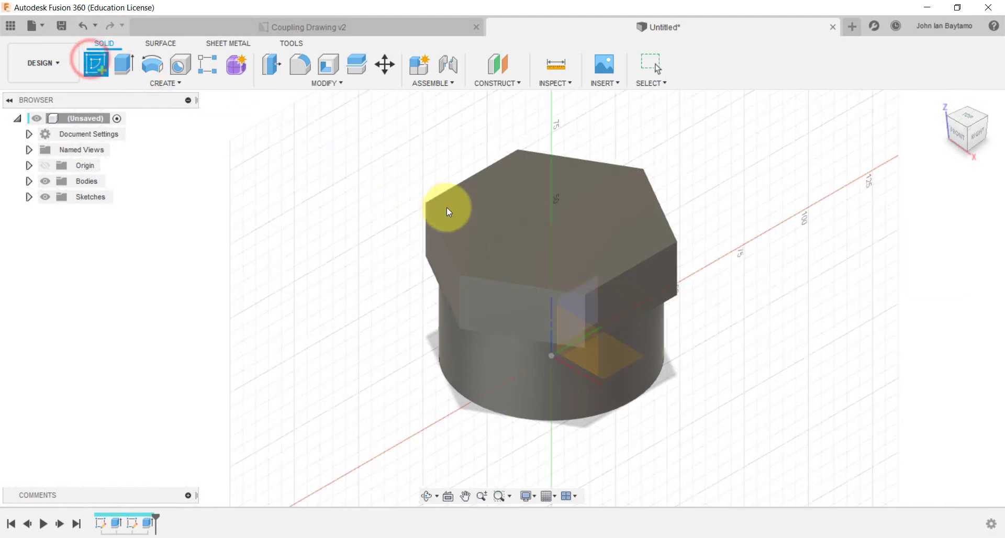
{"action": "left_click", "coordinate": [616, 213]}
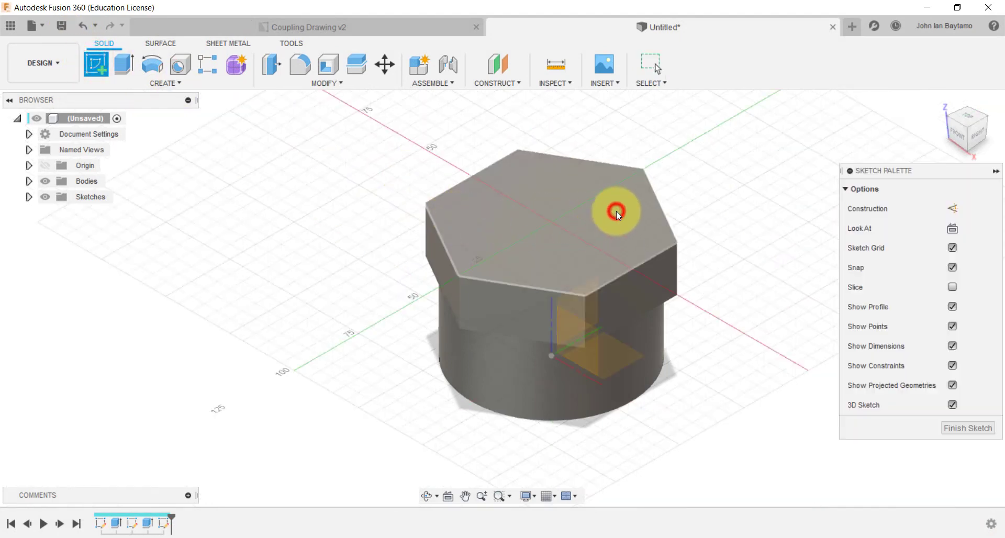
{"action": "left_click", "coordinate": [968, 118]}
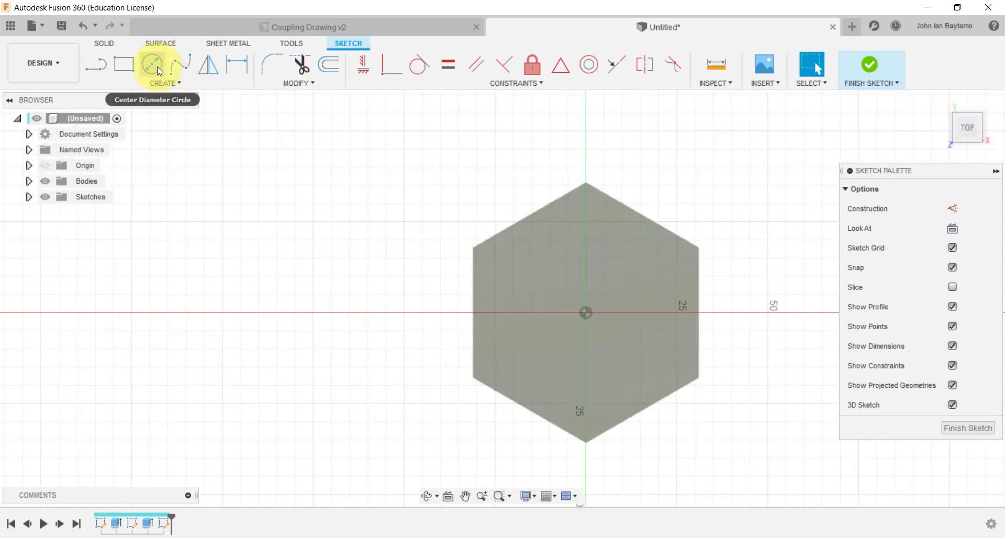
- Draw a 50 mm diameter circle centred on the origin, then orbit to 3D
{"action": "left_click", "coordinate": [152, 65]}
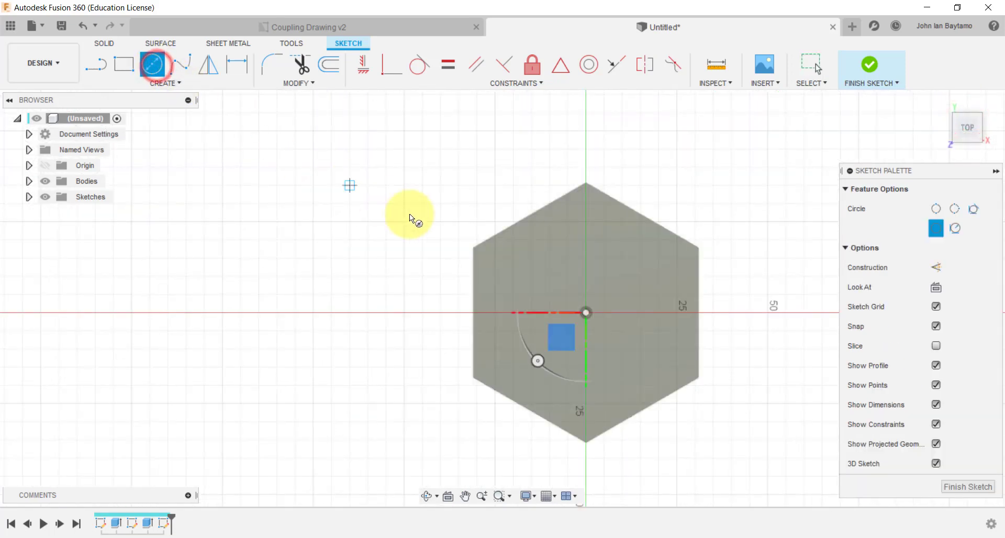
{"action": "left_click", "coordinate": [587, 311]}
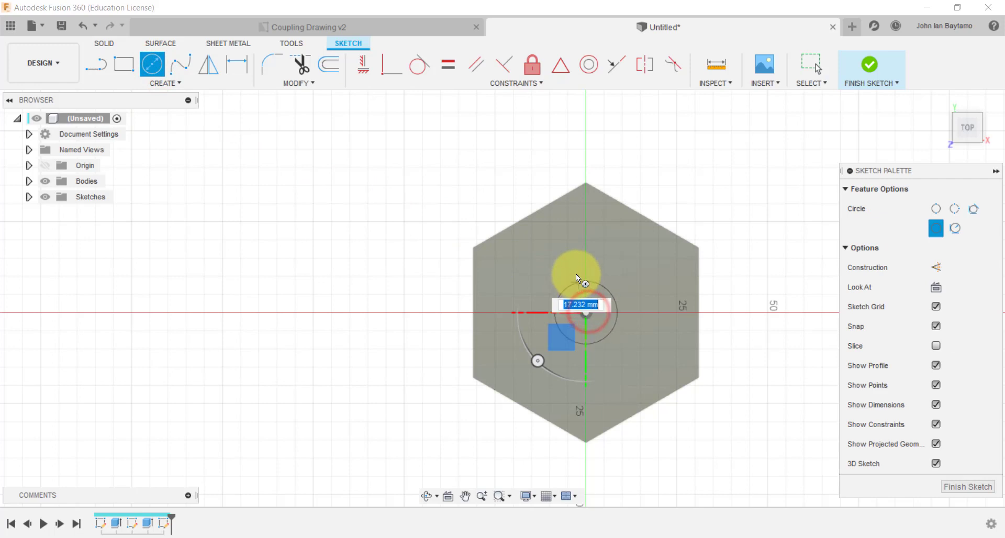
{"action": "type", "text": "47"}
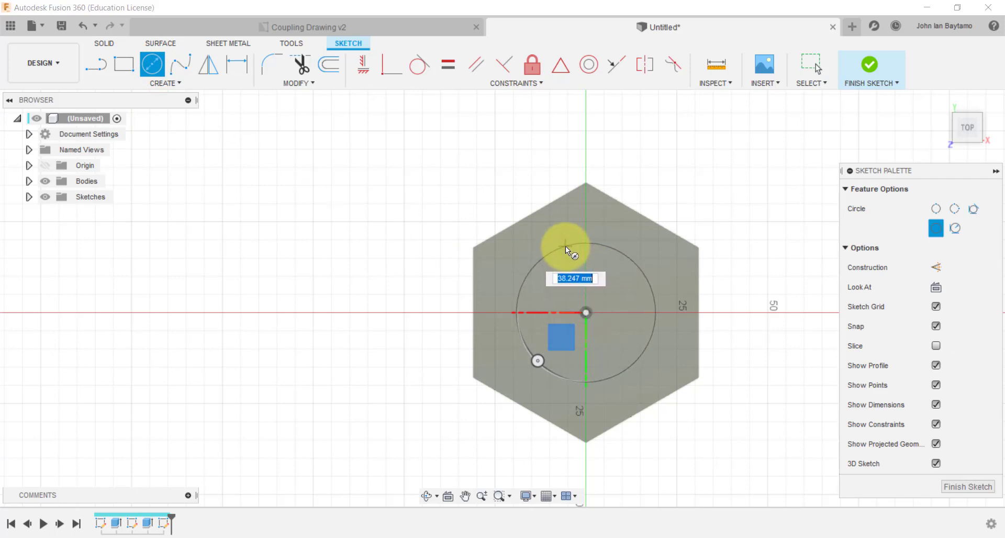
{"action": "type", "text": "0"}
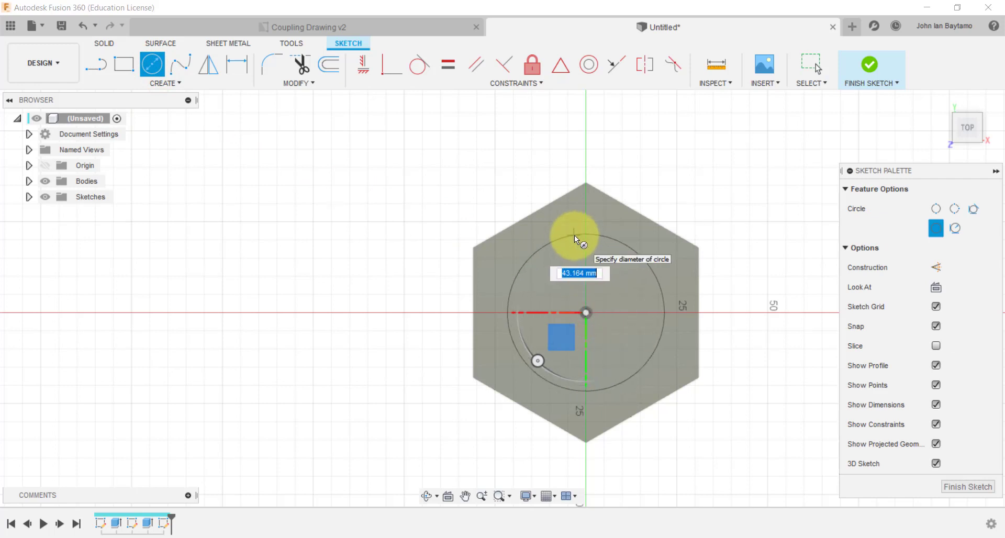
{"action": "type", "text": "50"}
{"action": "key", "text": "Return"}
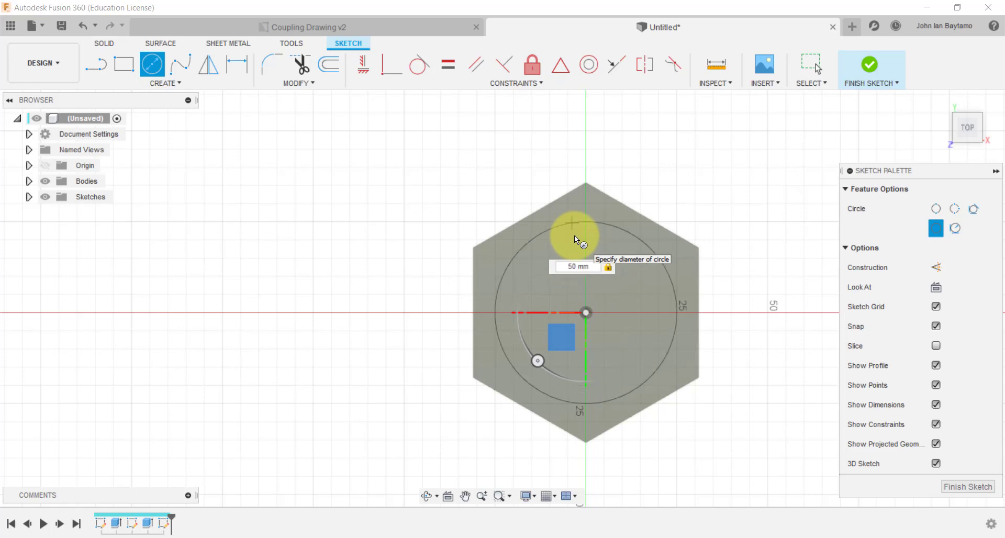
{"action": "key", "text": "Escape"}
{"action": "mouse_move", "coordinate": [708, 217]}
{"action": "middle_mouse_down", "text": "shift"}
{"action": "mouse_move", "coordinate": [690, 191]}
{"action": "mouse_move", "coordinate": [696, 184]}
{"action": "middle_mouse_up", "text": "shift"}
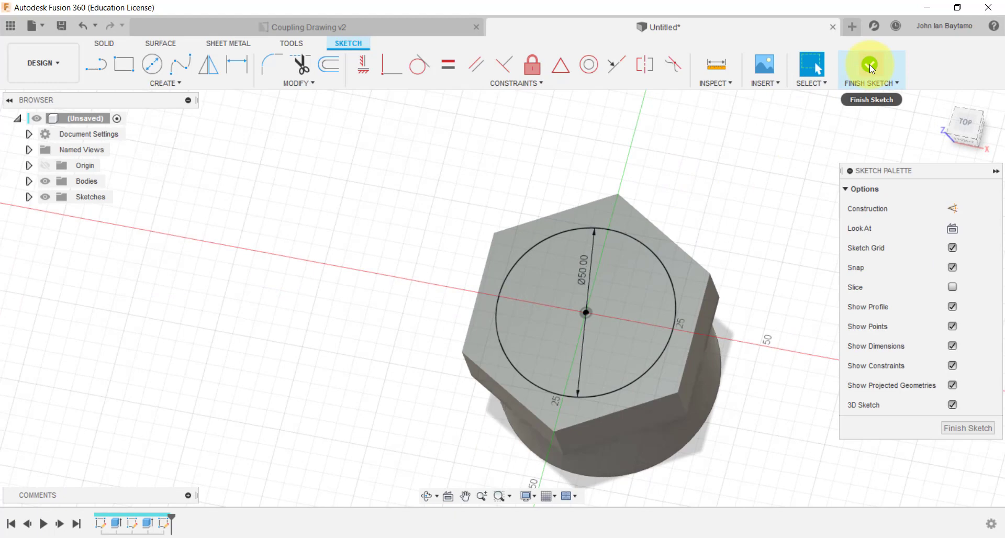
- Extrude the 50 mm circle 25 mm as a cylinder joined to the hex block
{"action": "left_click", "coordinate": [869, 64]}
{"action": "mouse_move", "coordinate": [826, 323]}
{"action": "middle_mouse_down", "text": "shift"}
{"action": "mouse_move", "coordinate": [817, 291]}
{"action": "mouse_move", "coordinate": [683, 287]}
{"action": "middle_mouse_up", "text": "shift"}
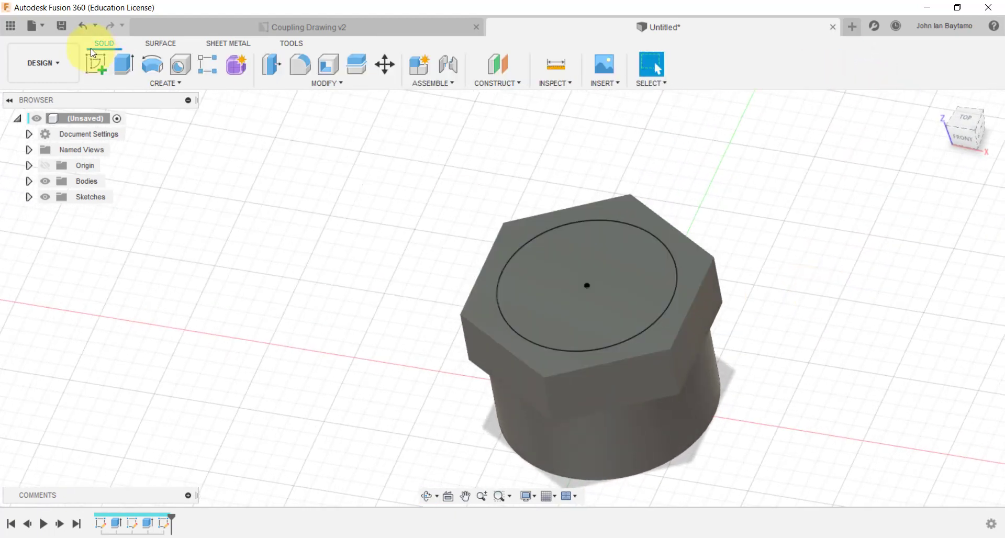
{"action": "left_click", "coordinate": [119, 60]}
{"action": "left_click", "coordinate": [571, 247]}
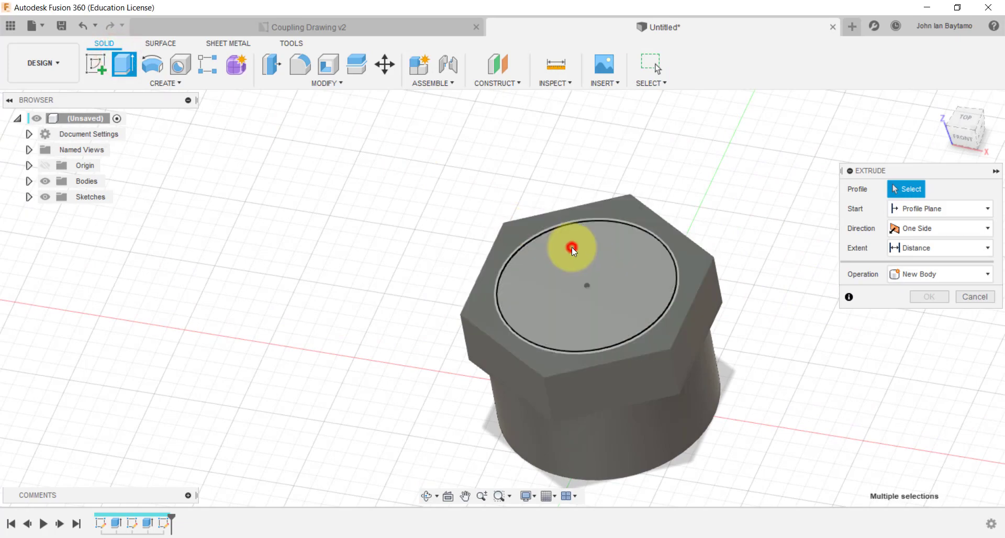
{"action": "middle_click_drag", "start_coordinate": [608, 259], "coordinate": [679, 278], "text": "shift"}
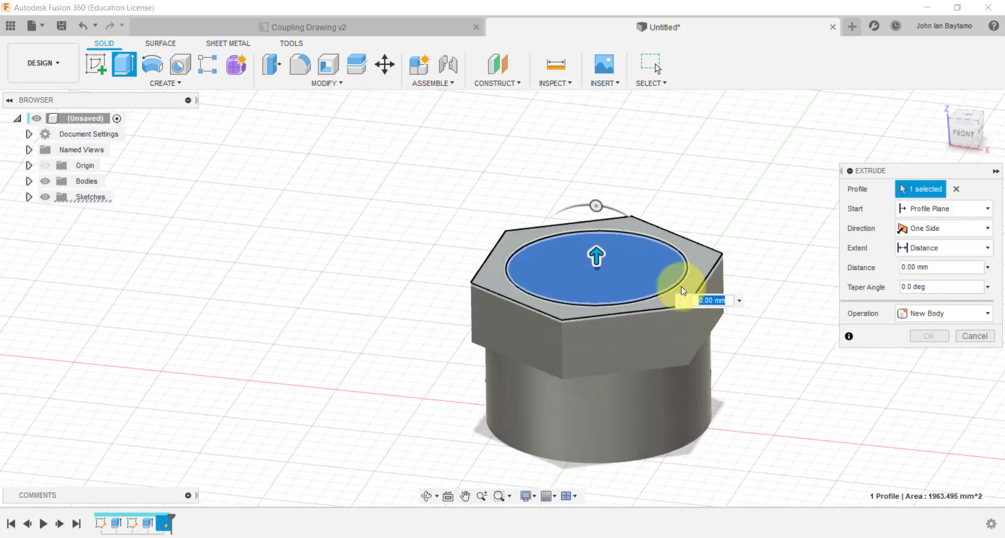
{"action": "type", "text": "25"}
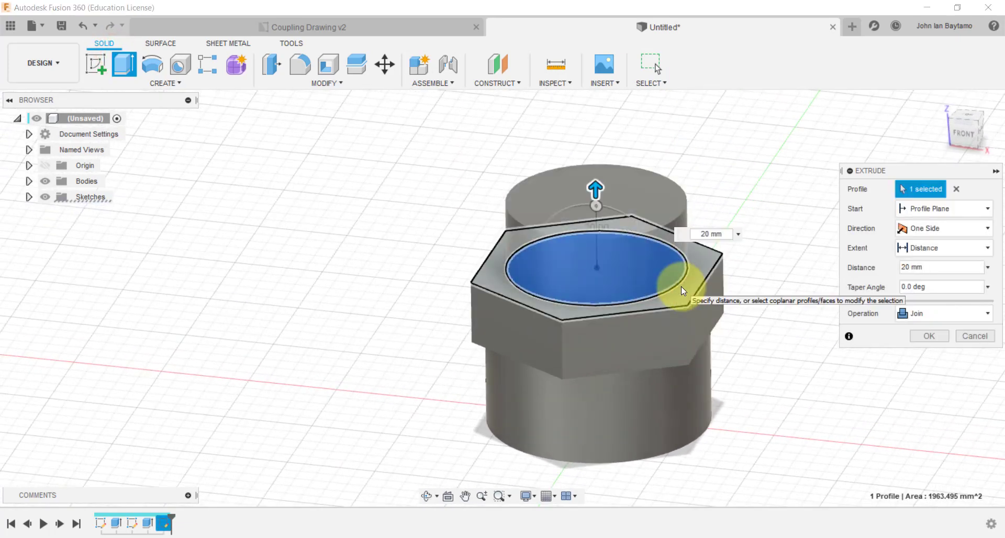
{"action": "key", "text": "Return"}
{"action": "middle_click_drag", "start_coordinate": [760, 291], "coordinate": [679, 328], "text": "shift"}
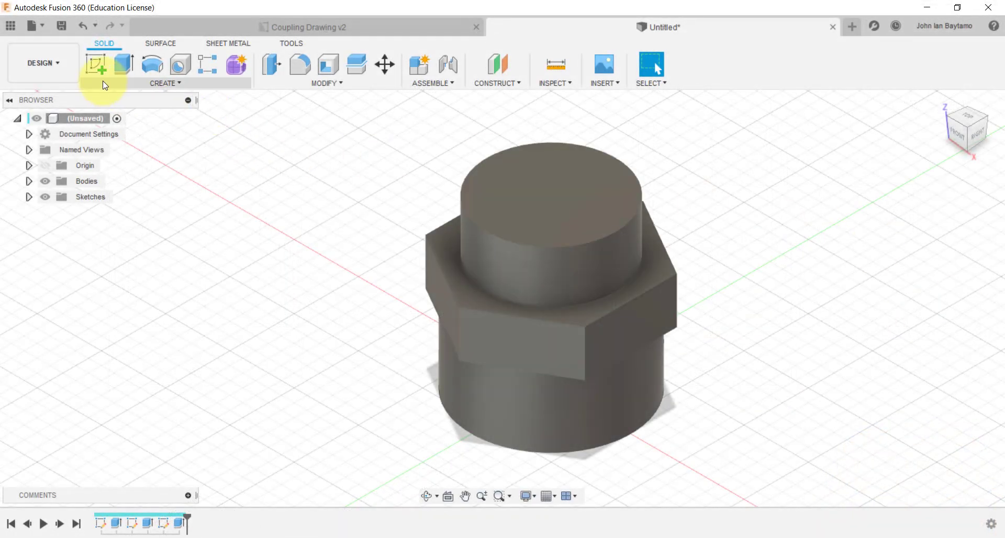
- Sketch a 40 mm diameter circle at the origin on the cylinder's top face
{"action": "left_click", "coordinate": [96, 64]}
{"action": "left_click", "coordinate": [506, 195]}
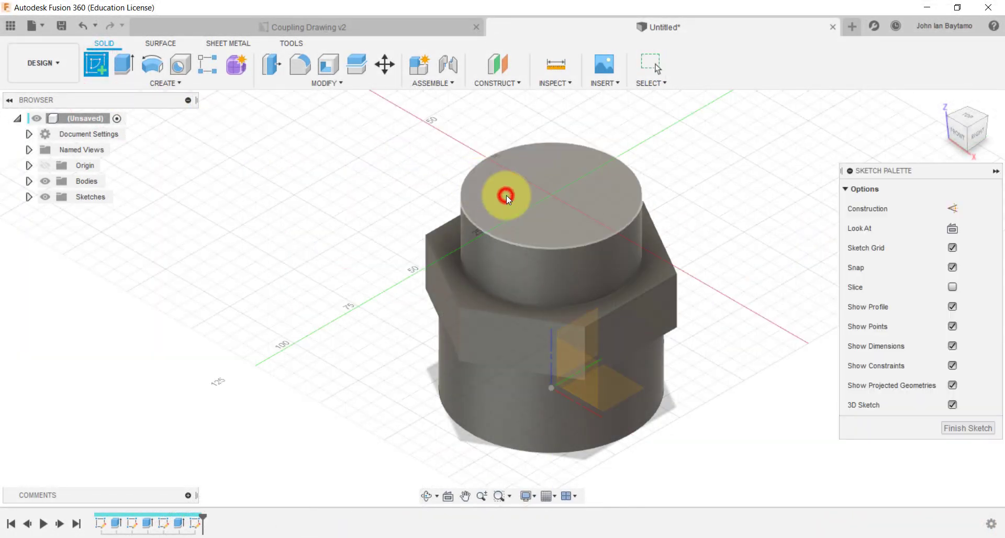
{"action": "left_click", "coordinate": [965, 122]}
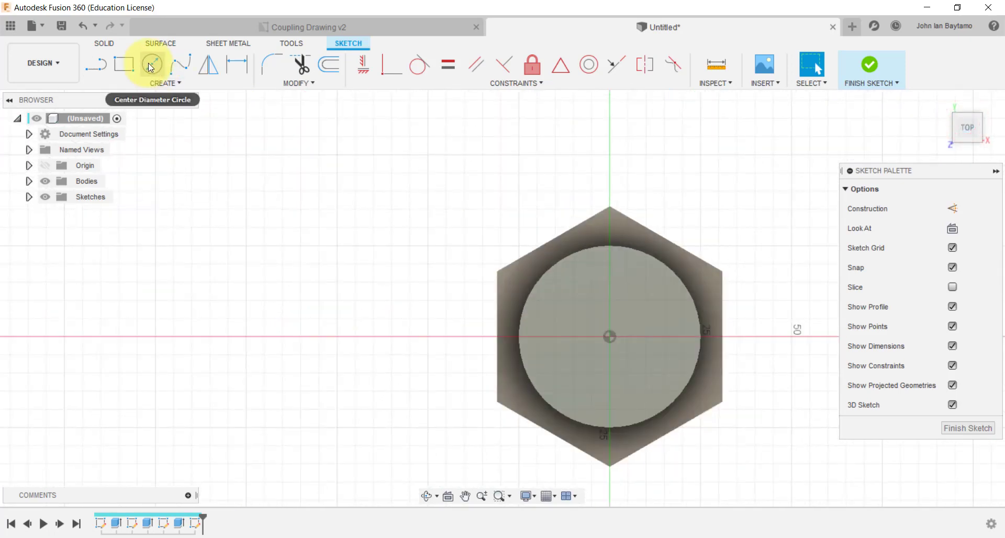
{"action": "left_click", "coordinate": [153, 64]}
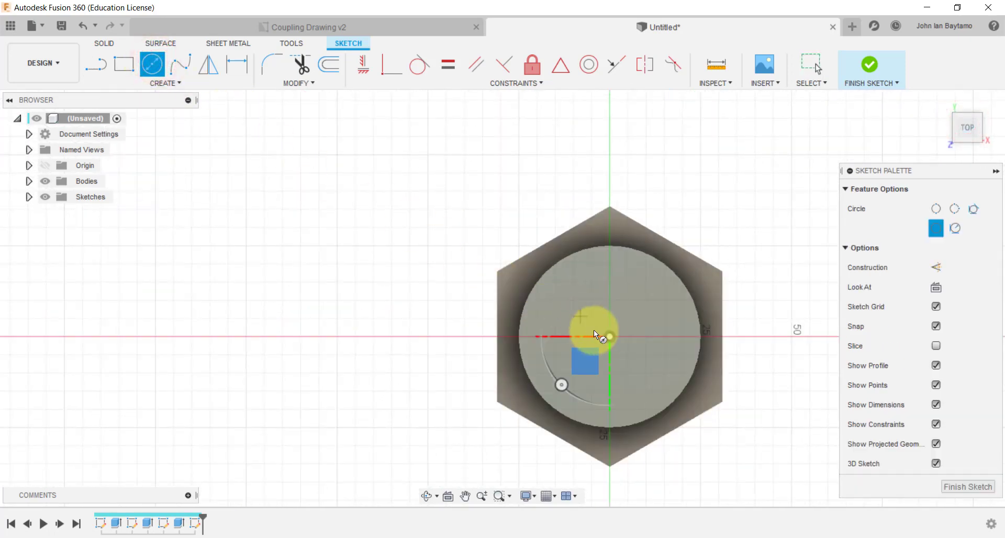
{"action": "left_click", "coordinate": [610, 340]}
{"action": "type", "text": "40"}
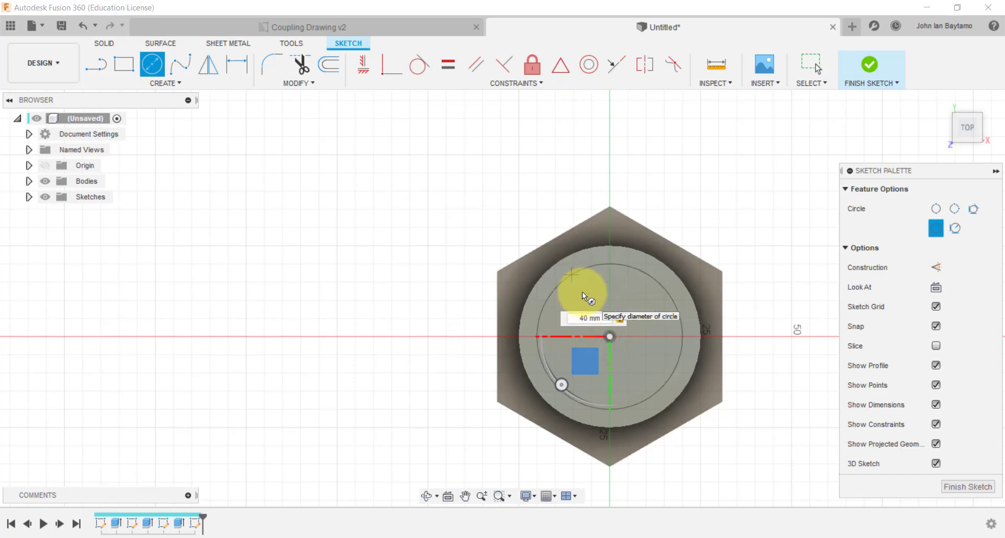
{"action": "key", "text": "Return"}
{"action": "mouse_move", "coordinate": [718, 289]}
{"action": "middle_mouse_down", "text": "shift"}
{"action": "mouse_move", "coordinate": [718, 247]}
{"action": "mouse_move", "coordinate": [682, 158]}
{"action": "middle_mouse_up", "text": "shift"}
{"action": "left_click", "coordinate": [870, 74]}
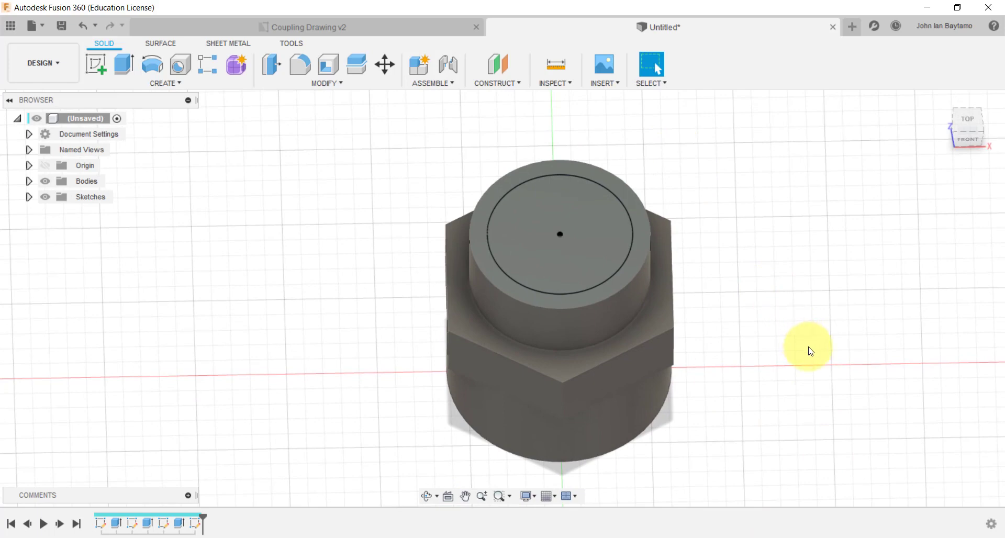
- Return to an upright isometric view and select the 40 mm circle profile for extrusion
{"action": "left_click_drag", "start_coordinate": [806, 348], "coordinate": [802, 333]}
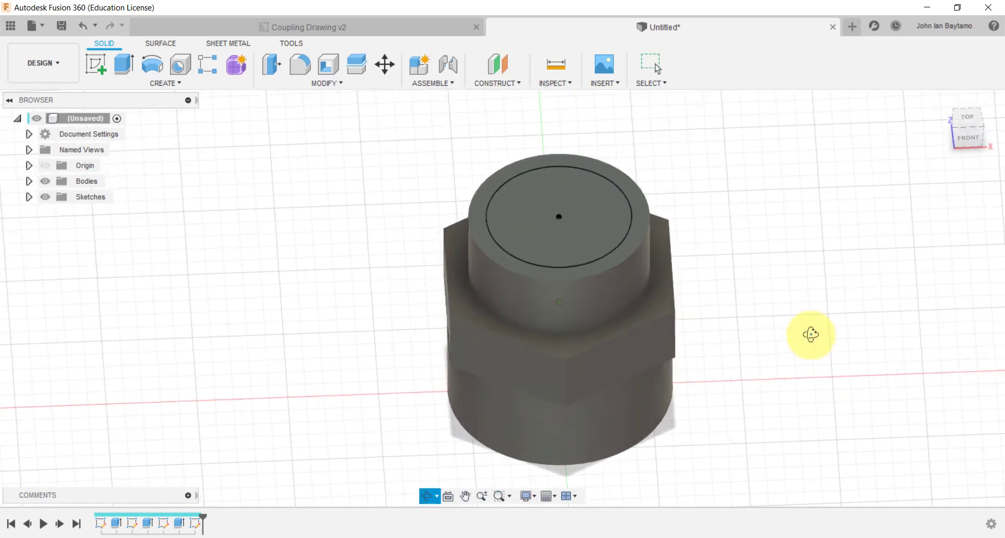
{"action": "key", "text": "Escape"}
{"action": "left_click", "coordinate": [986, 135]}
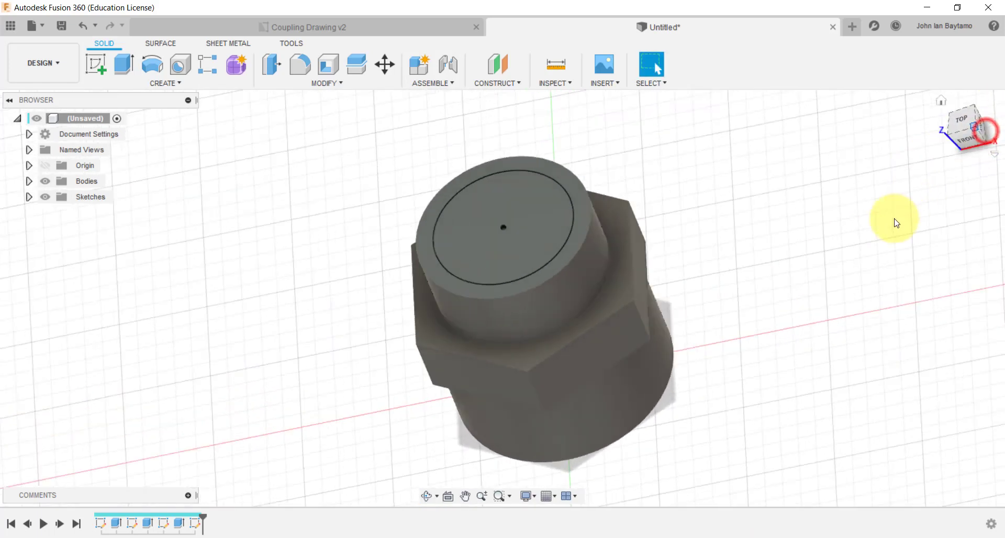
{"action": "mouse_move", "coordinate": [878, 219]}
{"action": "middle_mouse_down", "text": "shift"}
{"action": "mouse_move", "coordinate": [948, 195]}
{"action": "mouse_move", "coordinate": [912, 186]}
{"action": "middle_mouse_up", "text": "shift"}
{"action": "mouse_move", "coordinate": [740, 340]}
{"action": "middle_mouse_down"}
{"action": "mouse_move", "coordinate": [798, 309]}
{"action": "mouse_move", "coordinate": [822, 329]}
{"action": "mouse_move", "coordinate": [805, 354]}
{"action": "mouse_move", "coordinate": [796, 316]}
{"action": "mouse_move", "coordinate": [809, 328]}
{"action": "mouse_move", "coordinate": [805, 314]}
{"action": "middle_mouse_up"}
{"action": "key", "text": "Escape"}
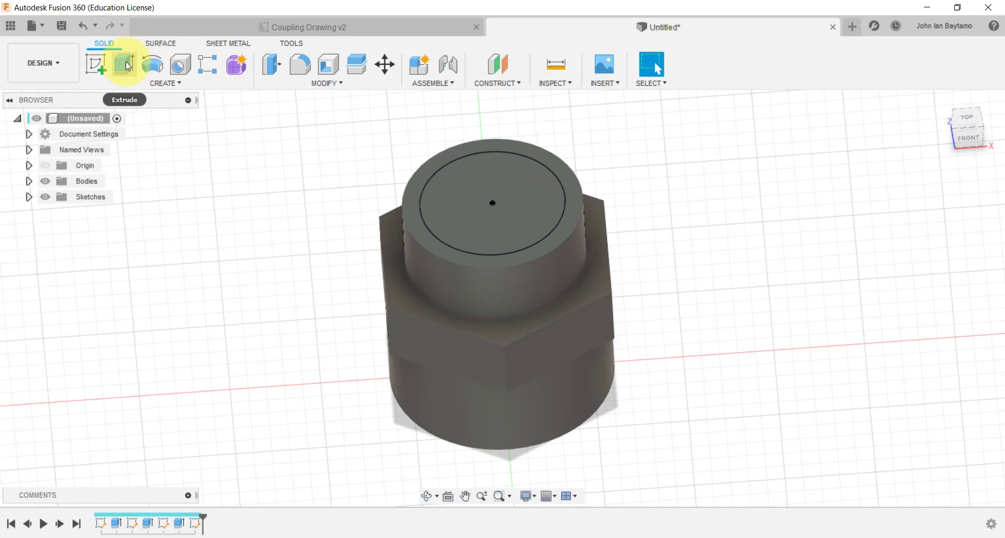
{"action": "left_click", "coordinate": [460, 172]}
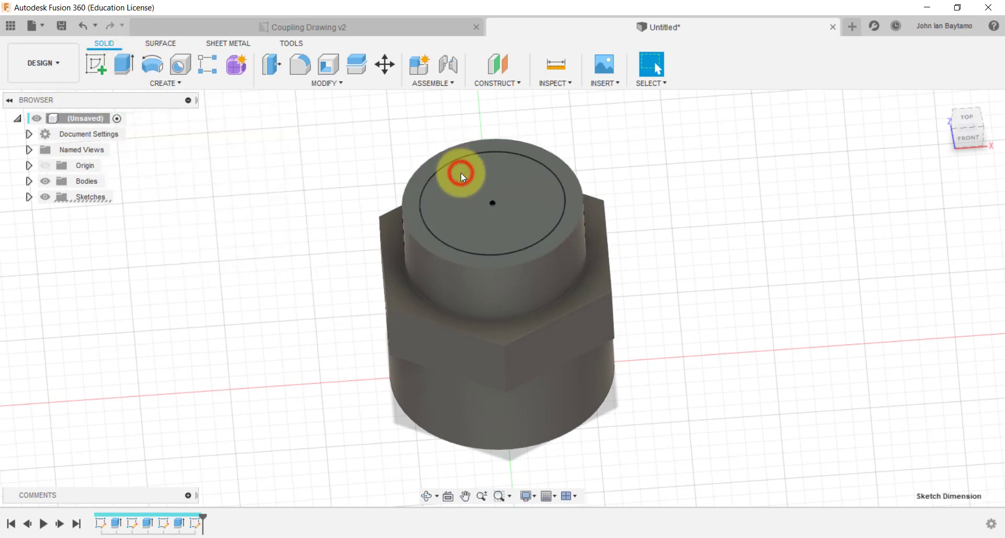
{"action": "left_click", "coordinate": [525, 197]}
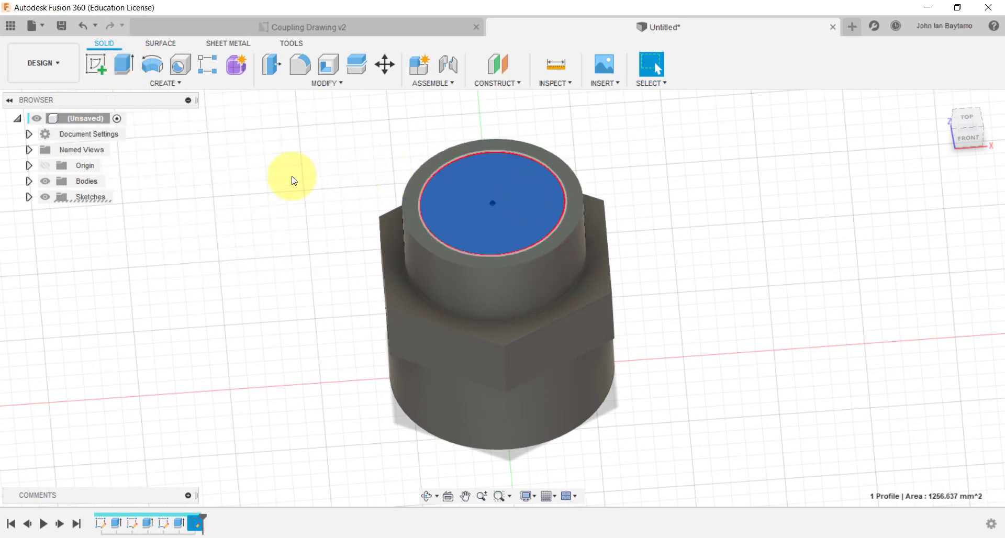
{"action": "left_click", "coordinate": [120, 69]}
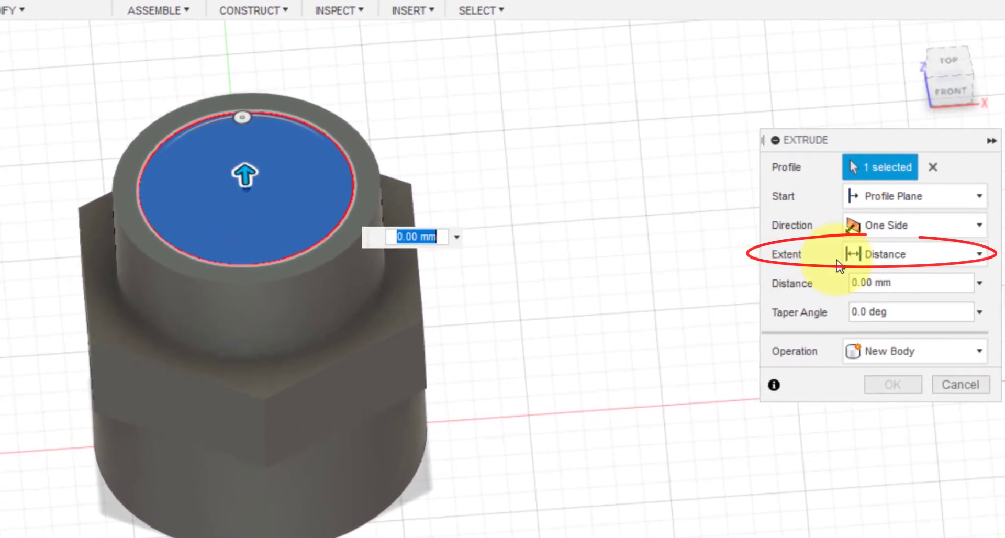
- Set the extrusion extent to To Object, ending at the coupling's bottom face
{"action": "left_click", "coordinate": [890, 254]}
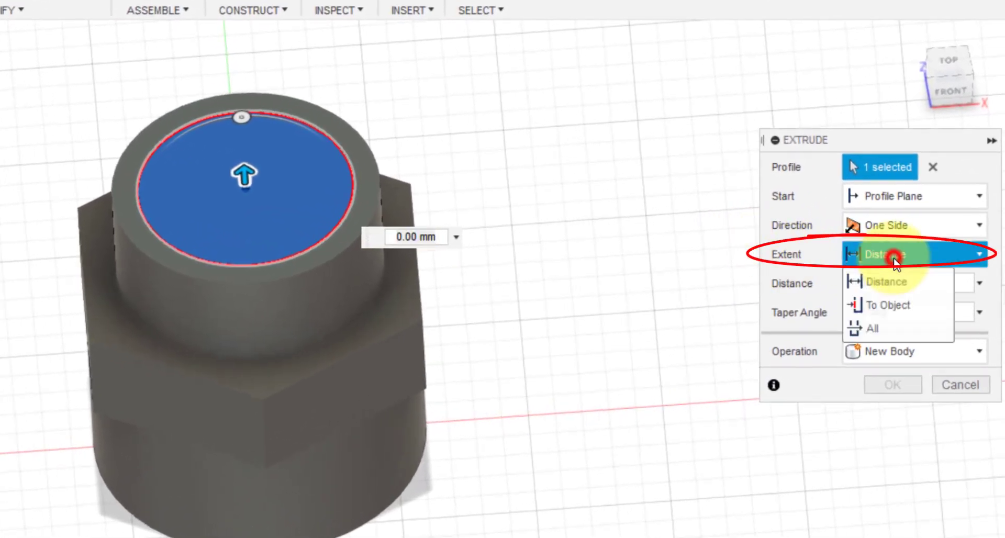
{"action": "left_click", "coordinate": [931, 308]}
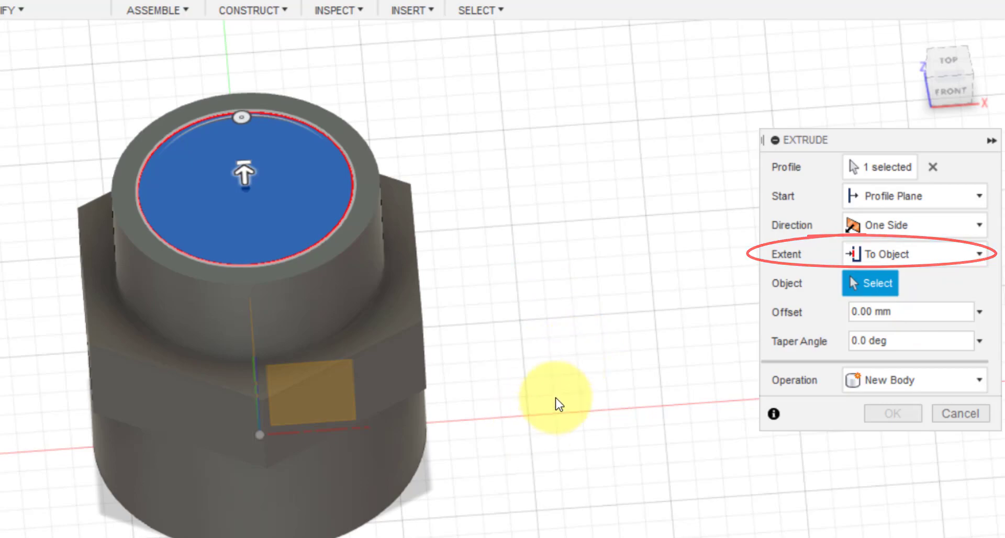
{"action": "mouse_move", "coordinate": [538, 386]}
{"action": "middle_mouse_down", "text": "shift"}
{"action": "mouse_move", "coordinate": [532, 407]}
{"action": "mouse_move", "coordinate": [673, 266]}
{"action": "mouse_move", "coordinate": [674, 254]}
{"action": "middle_mouse_up", "text": "shift"}
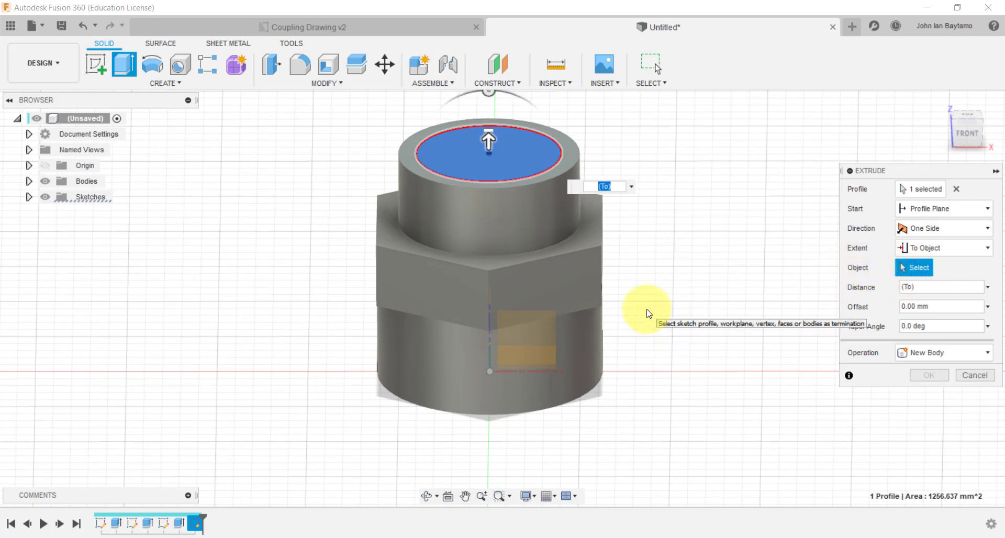
{"action": "middle_click_drag", "start_coordinate": [645, 308], "coordinate": [637, 213], "text": "shift"}
{"action": "scroll", "coordinate": [573, 212], "scroll_direction": "up", "scroll_amount": 2}
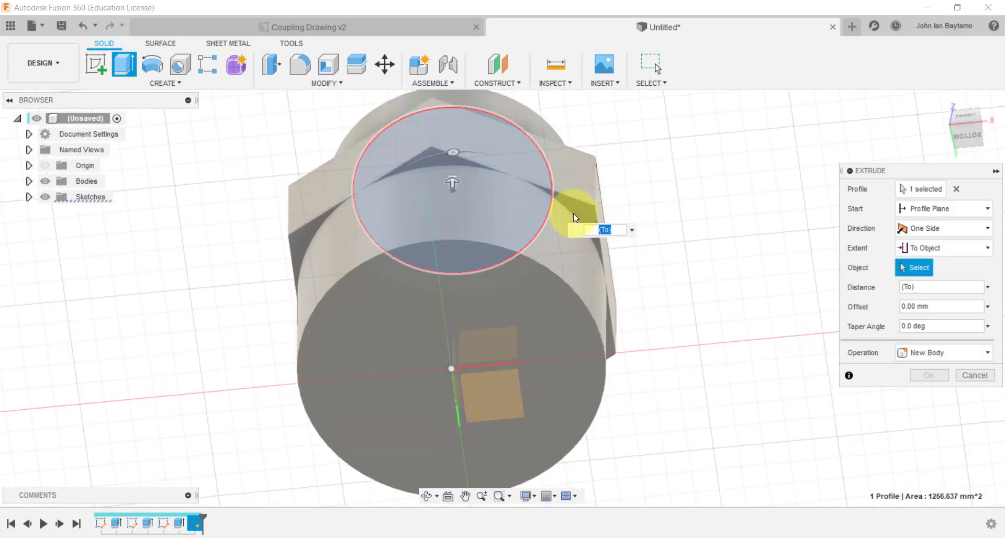
{"action": "scroll", "coordinate": [578, 209], "scroll_direction": "up", "scroll_amount": 3}
{"action": "left_click", "coordinate": [578, 209]}
{"action": "scroll", "coordinate": [675, 208], "scroll_direction": "down", "scroll_amount": 4}
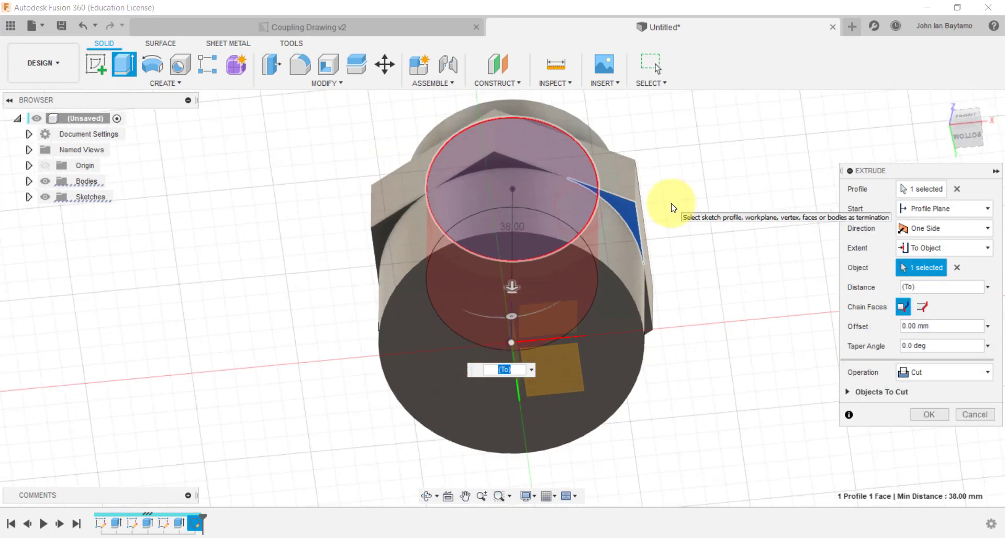
- Keep the operation as Cut and apply it to bore through the coupling
{"action": "middle_click_drag", "start_coordinate": [690, 212], "coordinate": [683, 328], "text": "shift"}
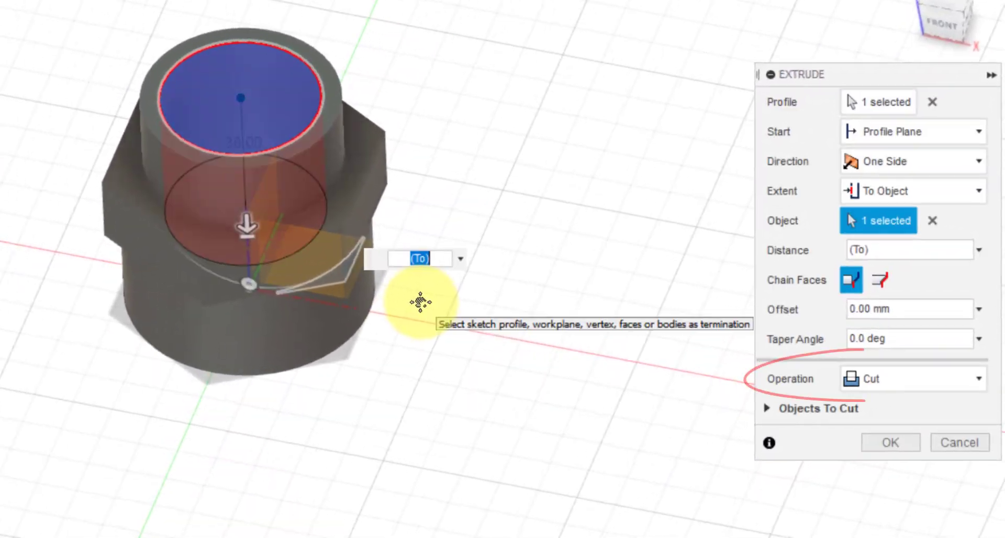
{"action": "left_click", "coordinate": [932, 377]}
{"action": "left_click", "coordinate": [757, 356]}
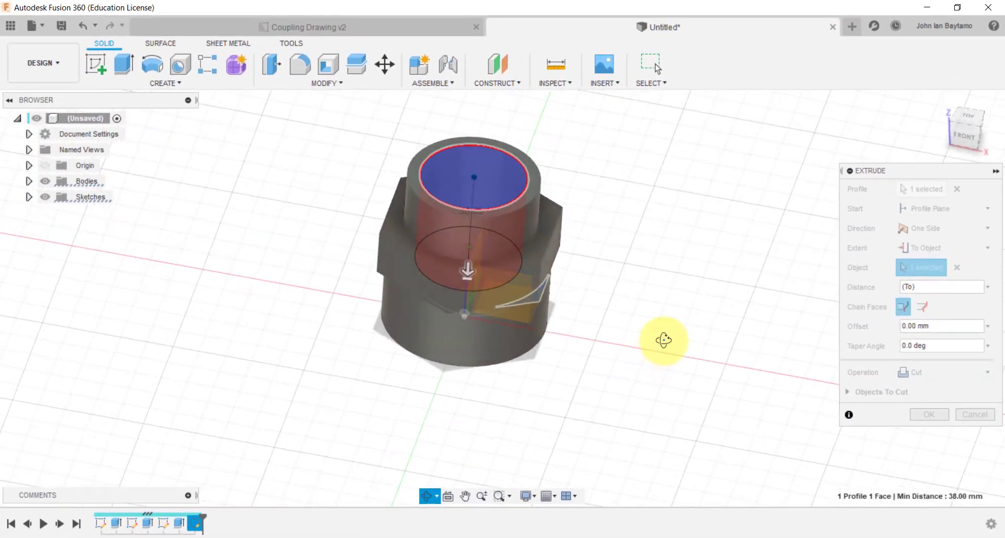
{"action": "middle_click_drag", "start_coordinate": [652, 333], "coordinate": [647, 332], "text": "shift"}
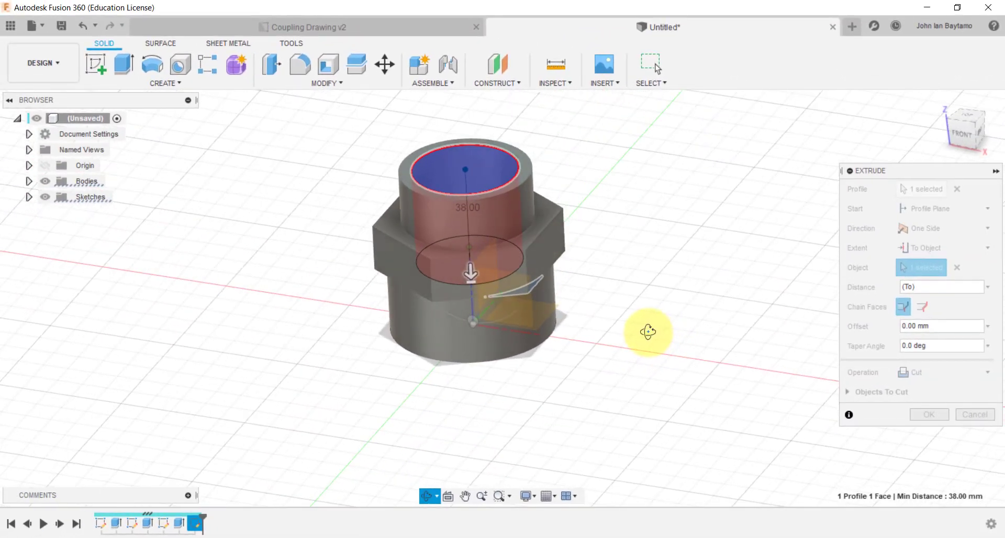
{"action": "left_click", "coordinate": [927, 415]}
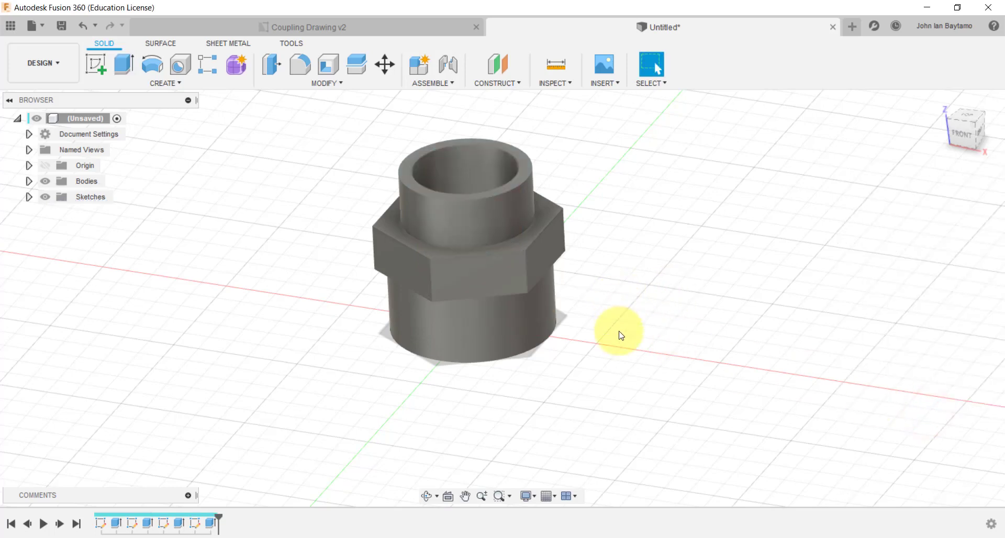
- Sketch a 52 mm diameter circle at the origin on the coupling's bottom face
{"action": "middle_click_drag", "start_coordinate": [621, 335], "coordinate": [622, 342], "text": "shift"}
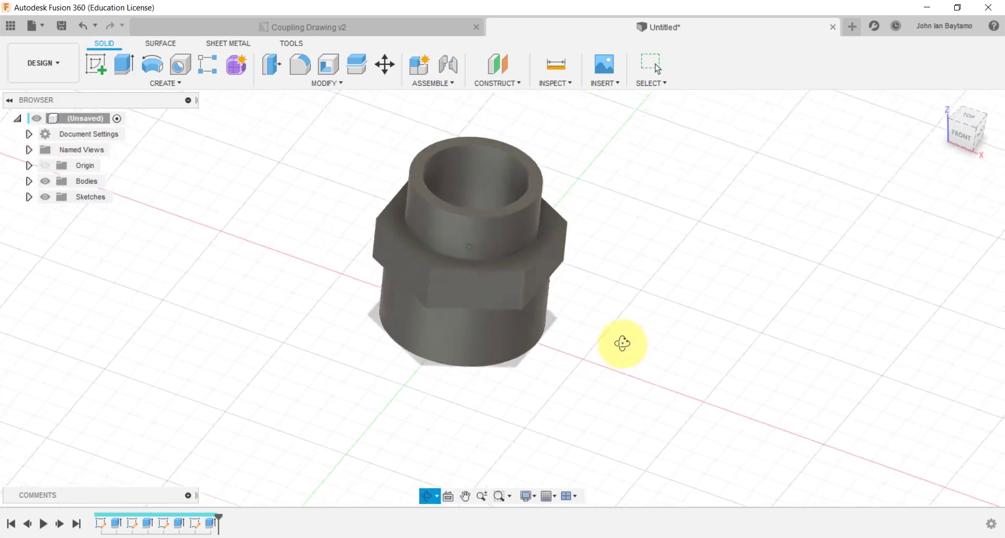
{"action": "middle_click_drag", "start_coordinate": [621, 342], "coordinate": [635, 237], "text": "shift"}
{"action": "left_click", "coordinate": [507, 253]}
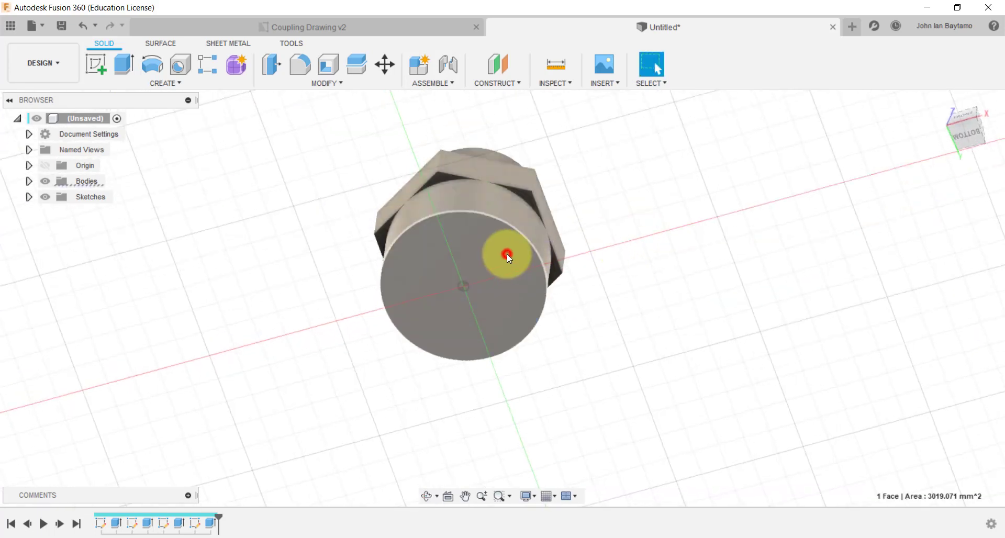
{"action": "left_click", "coordinate": [967, 139]}
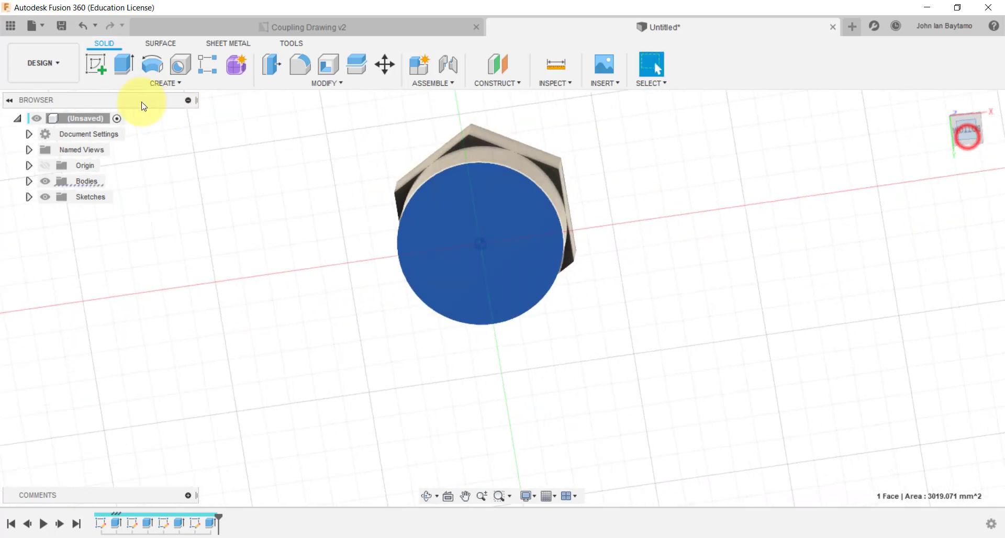
{"action": "left_click", "coordinate": [98, 58]}
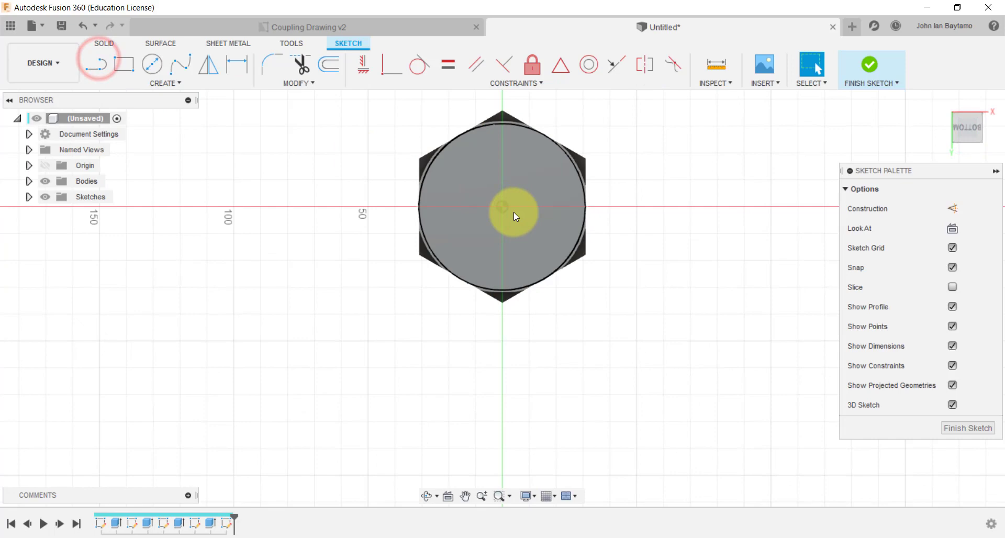
{"action": "left_click", "coordinate": [153, 64]}
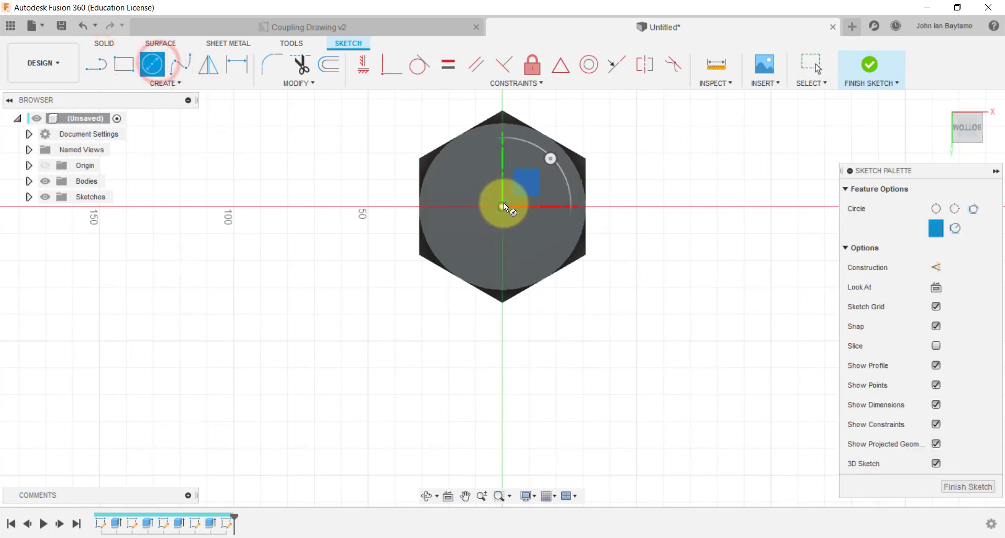
{"action": "left_click", "coordinate": [504, 204]}
{"action": "type", "text": "52"}
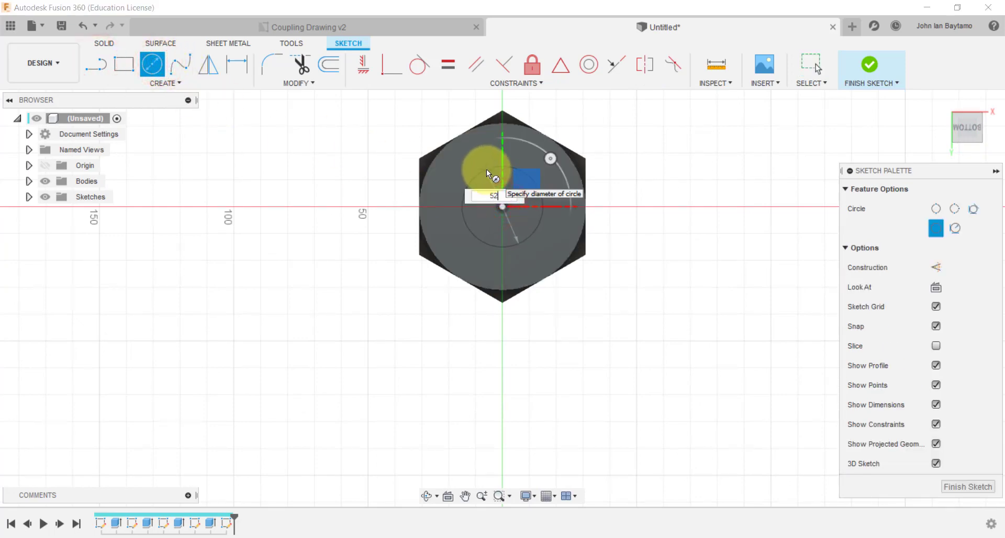
{"action": "key", "text": "Return"}
{"action": "key", "text": "Escape"}
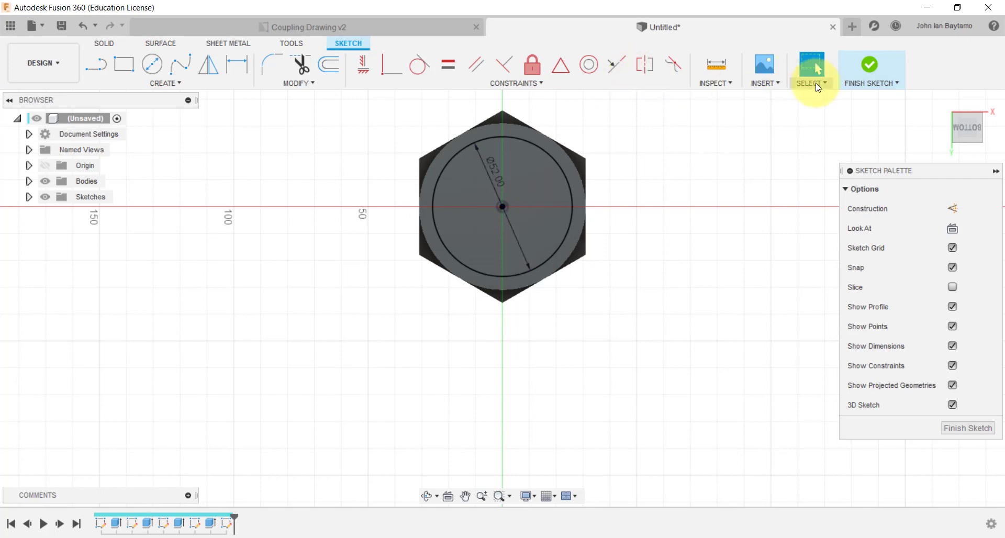
- Cut the 52 mm circle 27 mm deep into the bottom end as a counterbore
{"action": "left_click", "coordinate": [872, 66]}
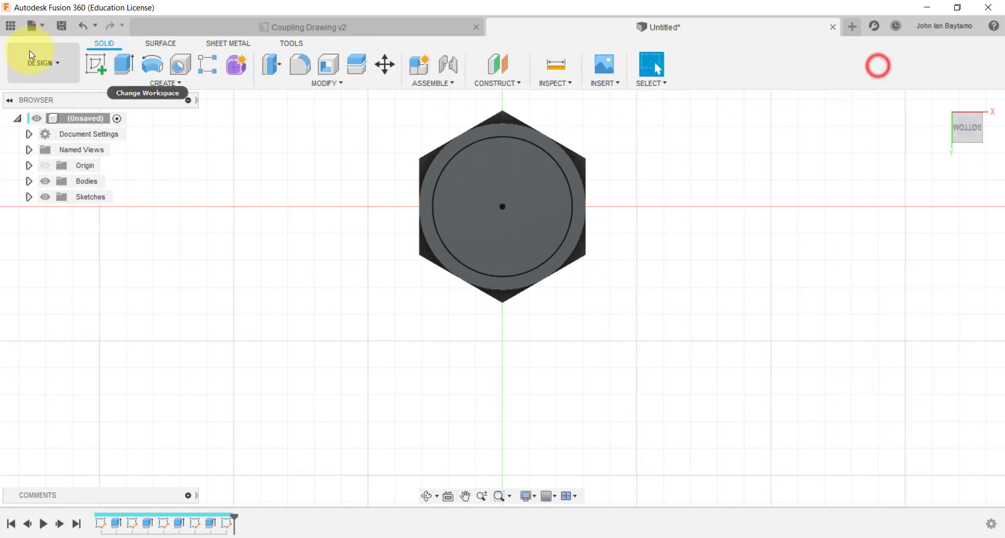
{"action": "left_click", "coordinate": [127, 66]}
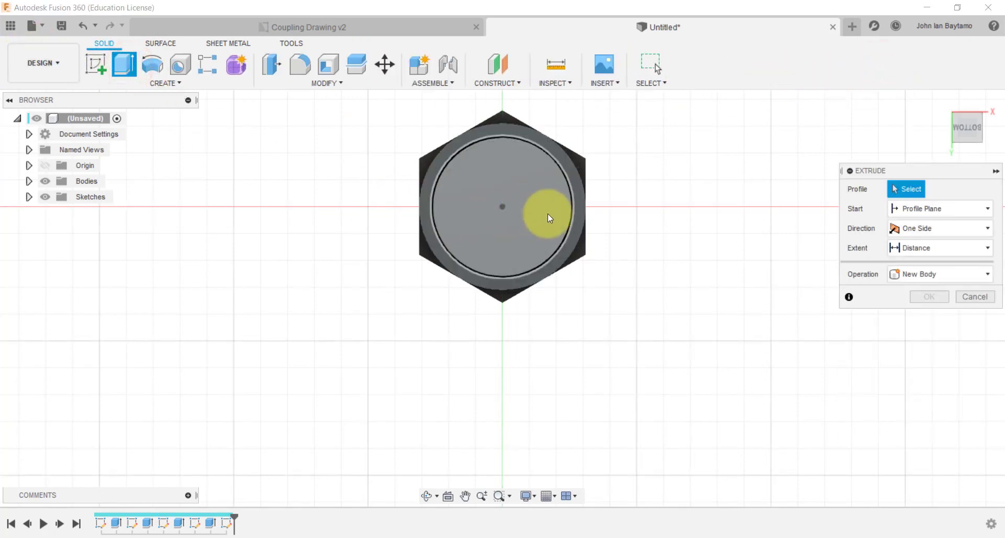
{"action": "mouse_move", "coordinate": [549, 213]}
{"action": "middle_mouse_down", "text": "shift"}
{"action": "mouse_move", "coordinate": [615, 234]}
{"action": "mouse_move", "coordinate": [494, 259]}
{"action": "middle_mouse_up", "text": "shift"}
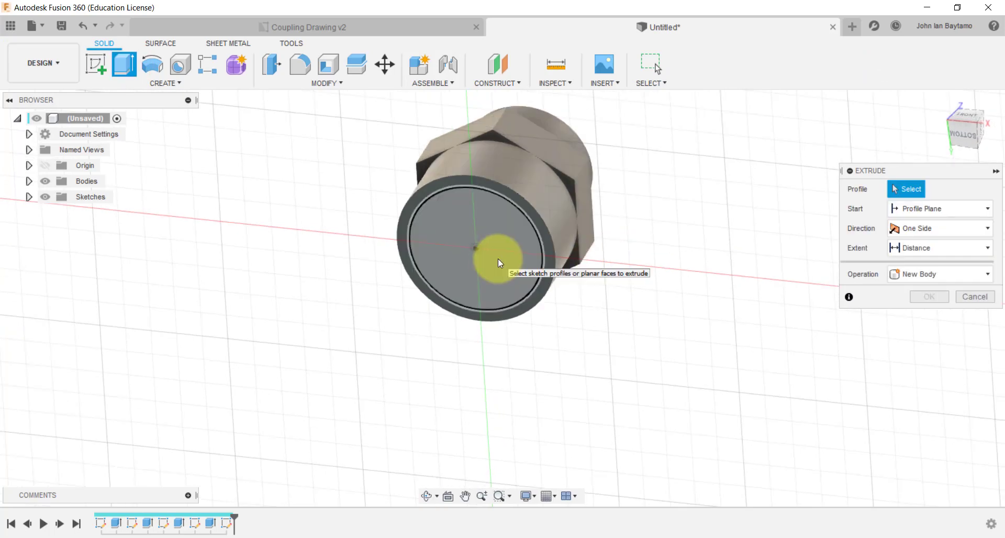
{"action": "left_click", "coordinate": [498, 258]}
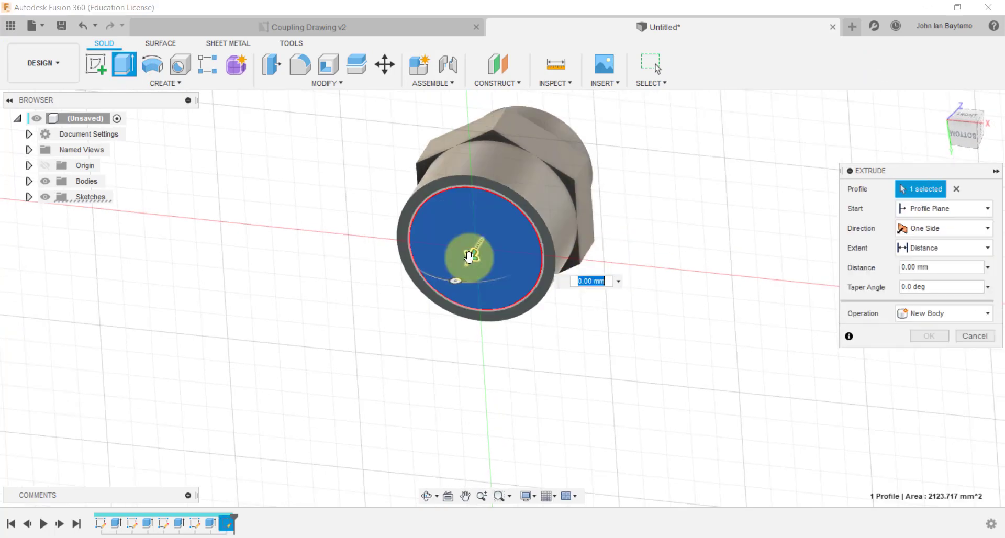
{"action": "mouse_move", "coordinate": [480, 242]}
{"action": "left_mouse_down"}
{"action": "mouse_move", "coordinate": [511, 205]}
{"action": "mouse_move", "coordinate": [509, 214]}
{"action": "mouse_move", "coordinate": [571, 183]}
{"action": "left_mouse_up"}
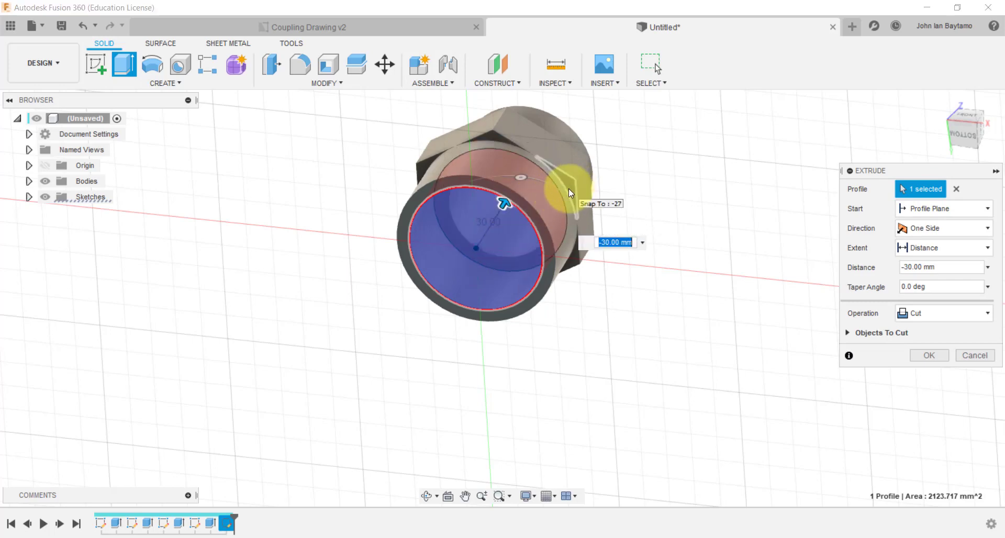
{"action": "left_click", "coordinate": [569, 190]}
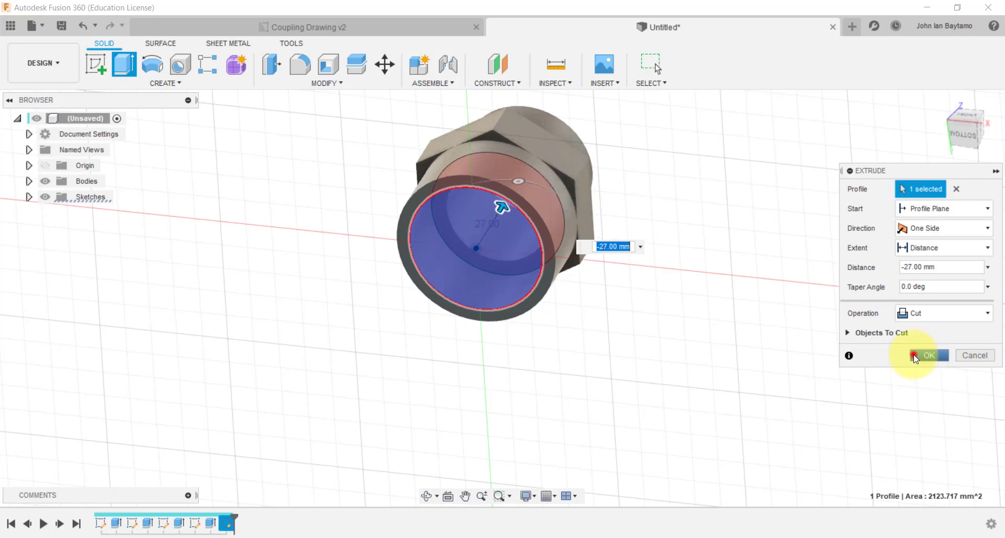
{"action": "left_click", "coordinate": [921, 356]}
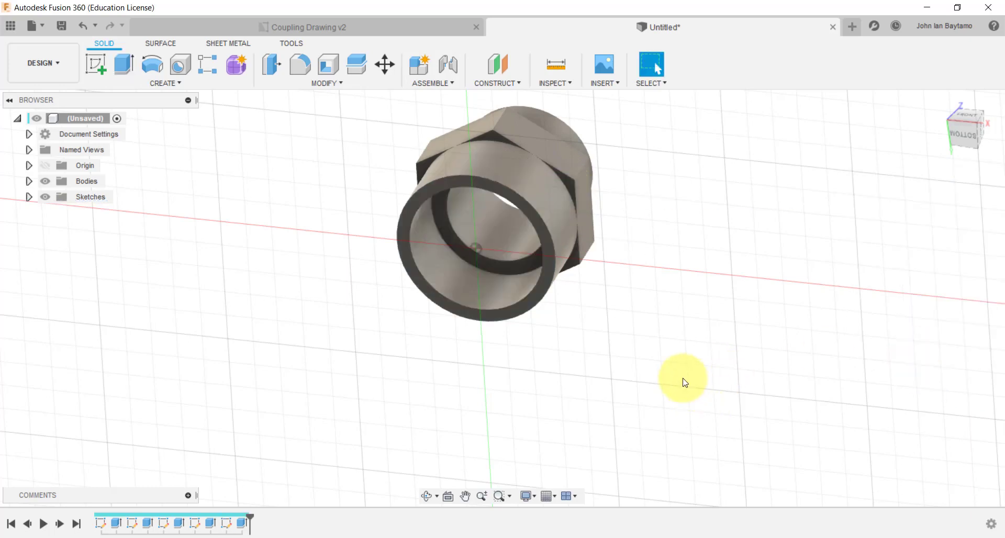
{"action": "mouse_move", "coordinate": [680, 354]}
{"action": "middle_mouse_down", "text": "shift"}
{"action": "mouse_move", "coordinate": [655, 404]}
{"action": "mouse_move", "coordinate": [579, 437]}
{"action": "middle_mouse_up", "text": "shift"}
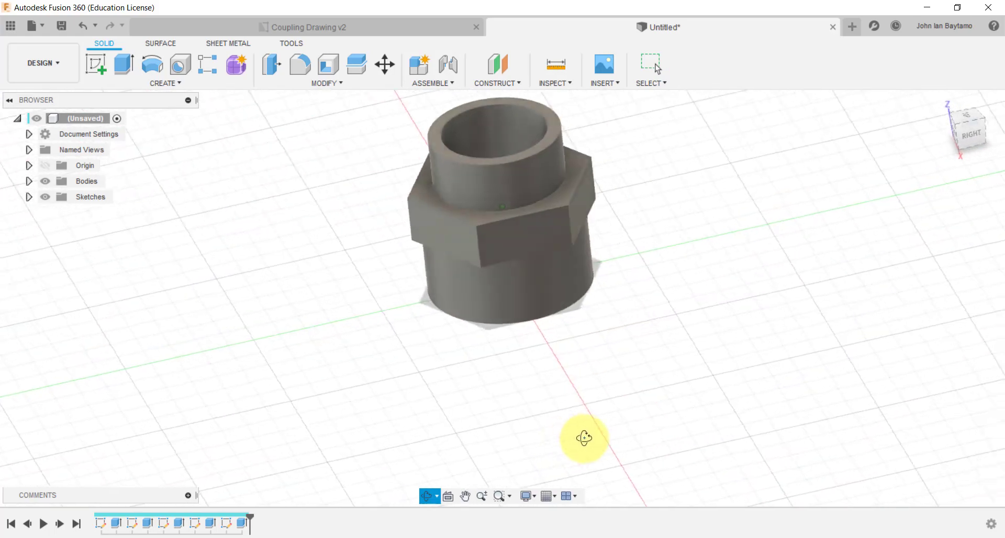
{"action": "mouse_move", "coordinate": [610, 325]}
{"action": "middle_mouse_down", "text": "shift"}
{"action": "mouse_move", "coordinate": [609, 335]}
{"action": "mouse_move", "coordinate": [619, 309]}
{"action": "mouse_move", "coordinate": [636, 318]}
{"action": "mouse_move", "coordinate": [605, 332]}
{"action": "mouse_move", "coordinate": [621, 355]}
{"action": "middle_mouse_up", "text": "shift"}
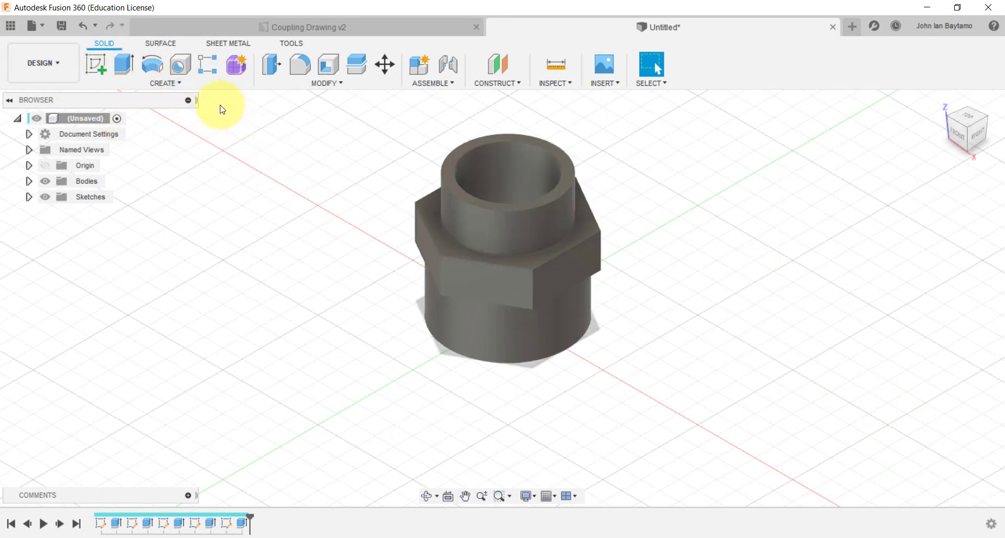
- Start a Thread feature on the coupling's lower cylindrical face
{"action": "left_click", "coordinate": [205, 86]}
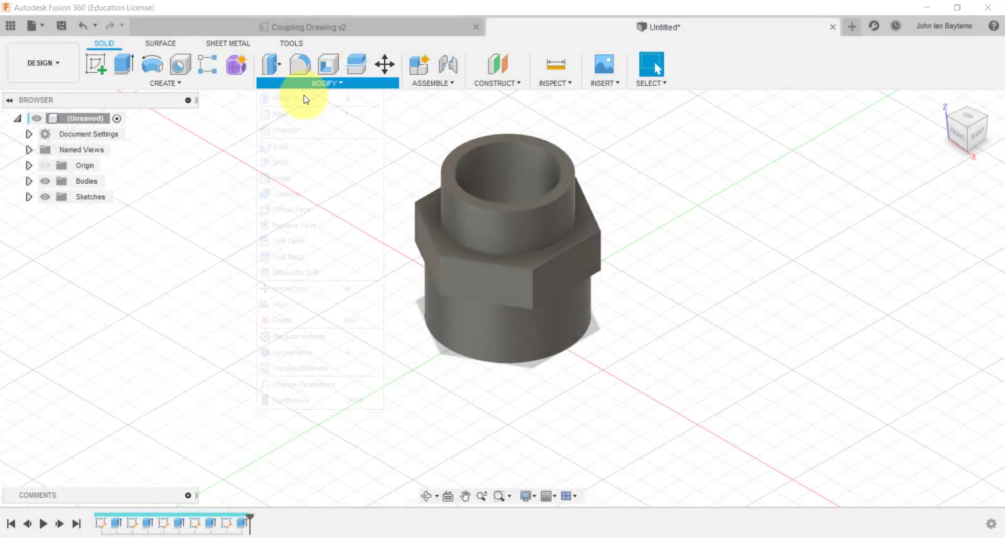
{"action": "left_click", "coordinate": [316, 86]}
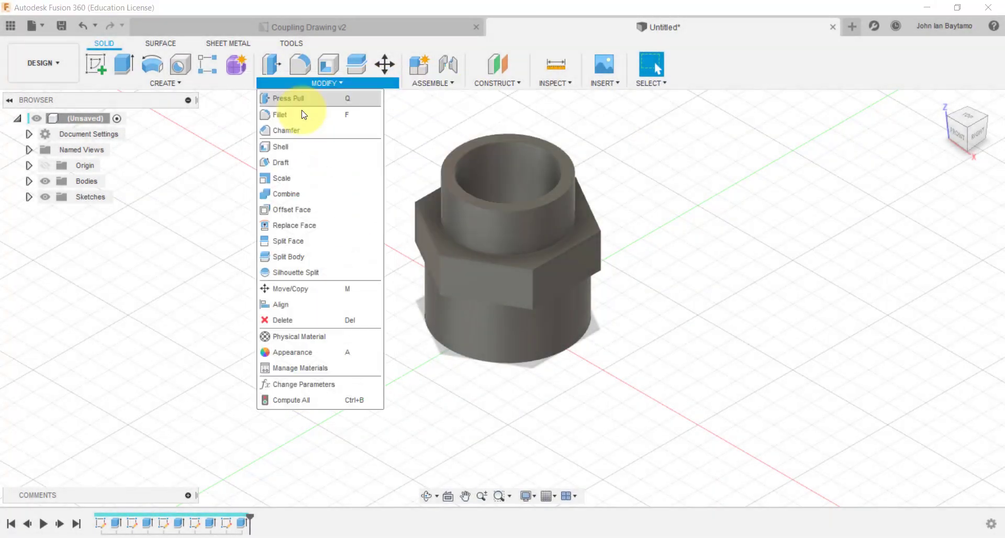
{"action": "left_click", "coordinate": [176, 83]}
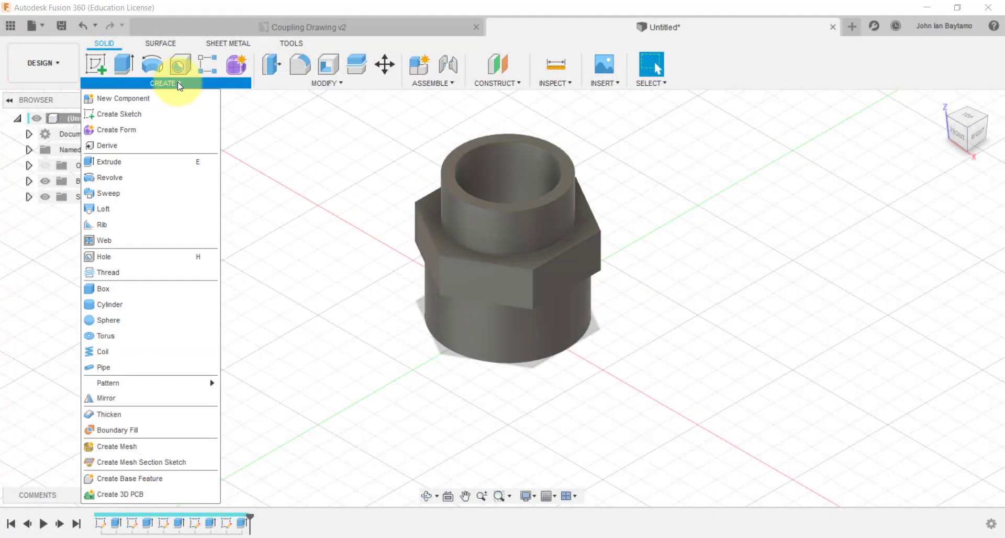
{"action": "left_click", "coordinate": [178, 82]}
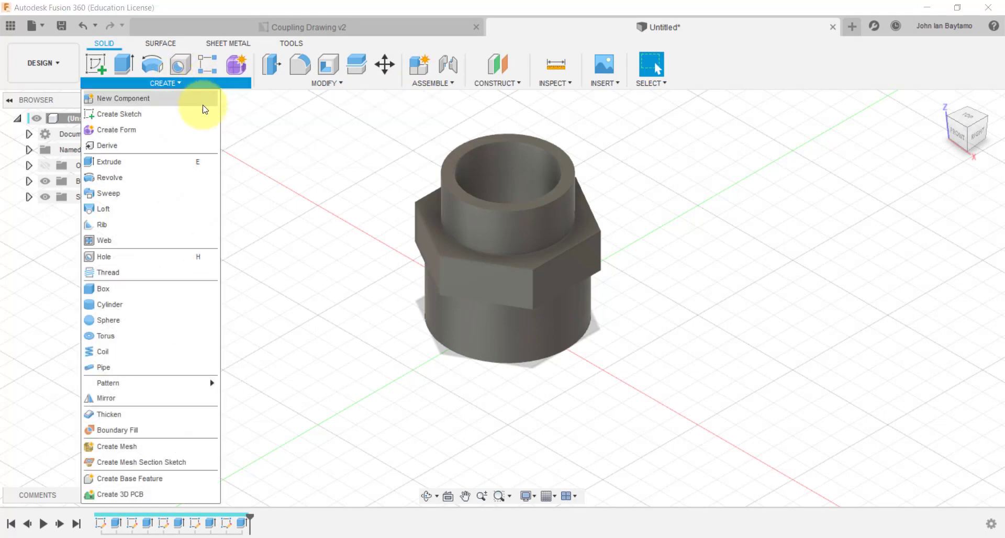
{"action": "mouse_move", "coordinate": [149, 272]}
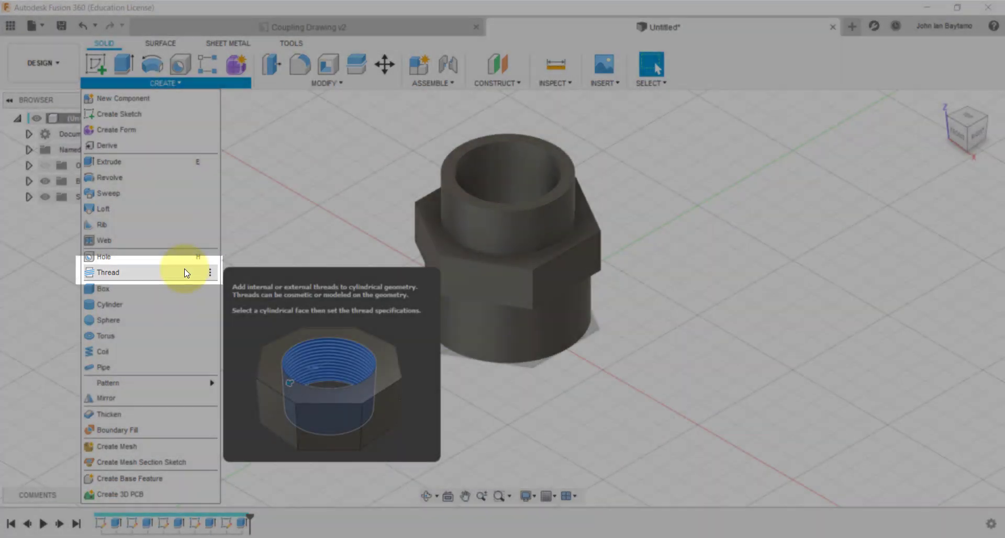
{"action": "left_click", "coordinate": [183, 271]}
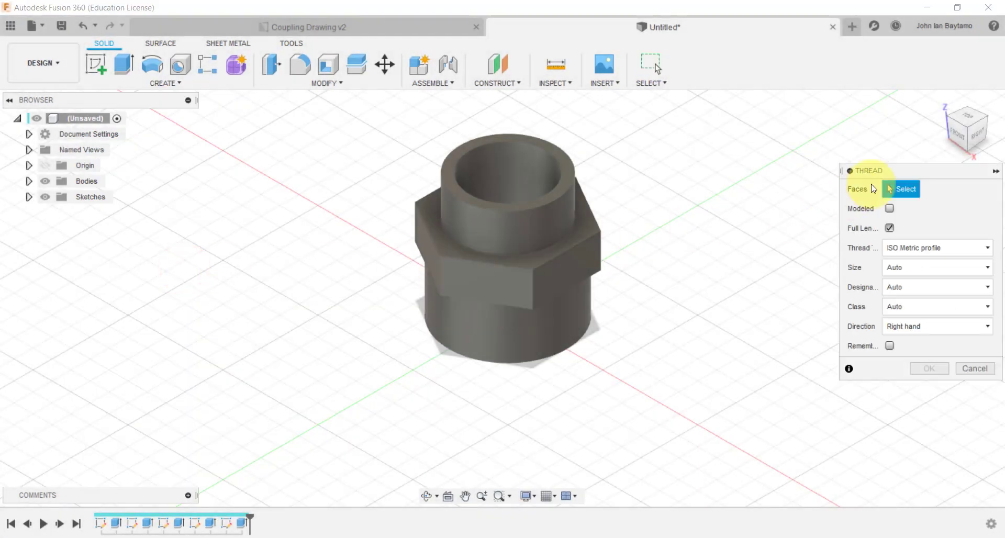
{"action": "left_click_drag", "start_coordinate": [882, 177], "coordinate": [790, 174]}
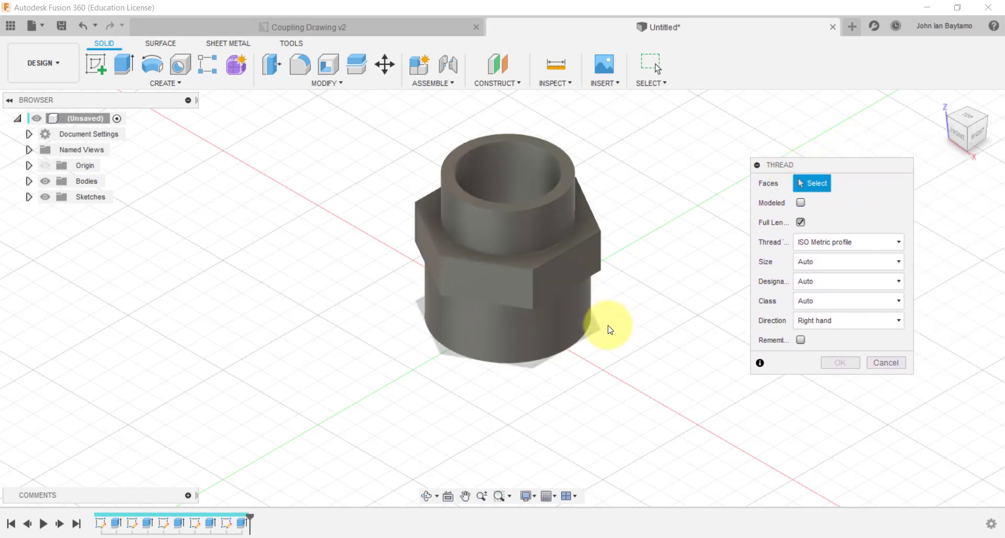
{"action": "middle_click_drag", "start_coordinate": [640, 340], "coordinate": [634, 332], "text": "shift"}
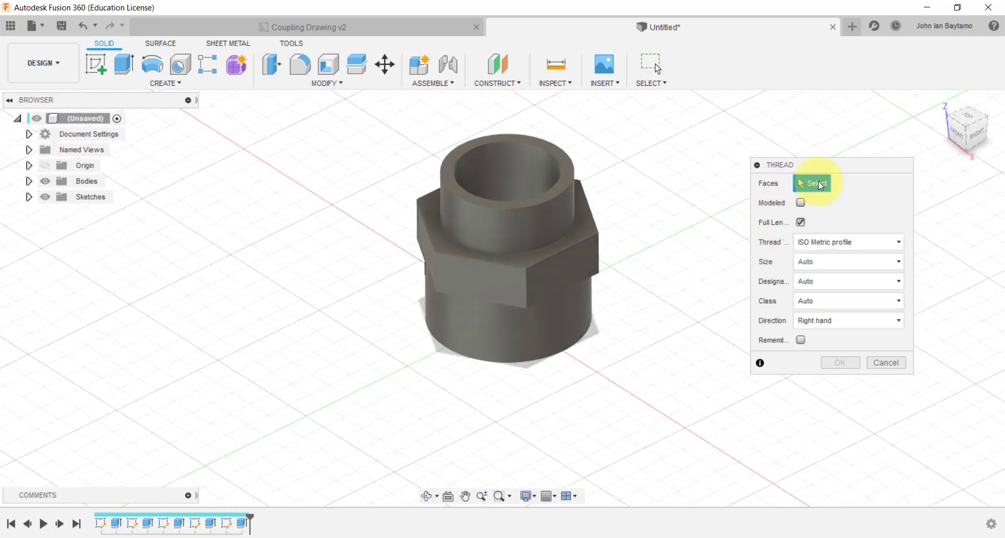
{"action": "middle_click_drag", "start_coordinate": [657, 314], "coordinate": [643, 291], "text": "shift"}
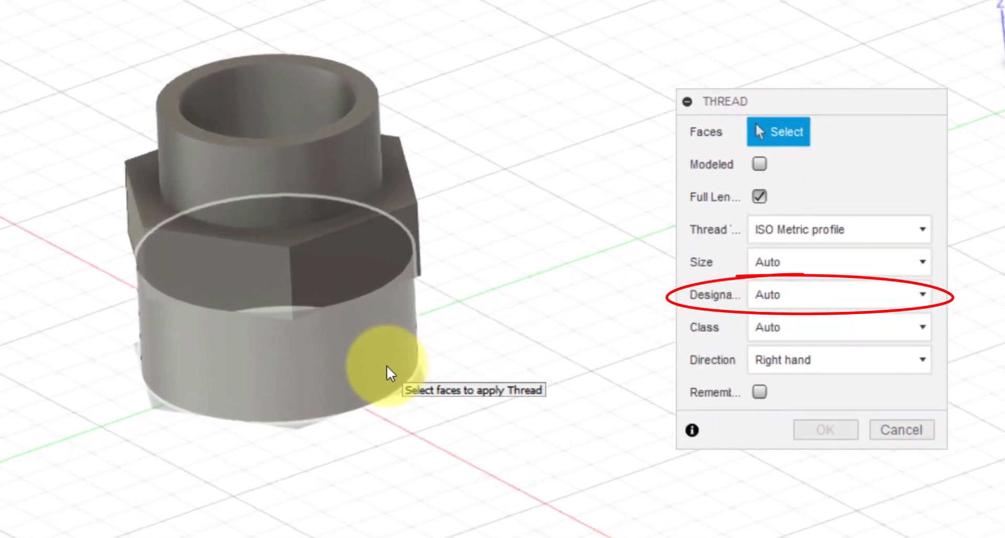
{"action": "left_click", "coordinate": [382, 367]}
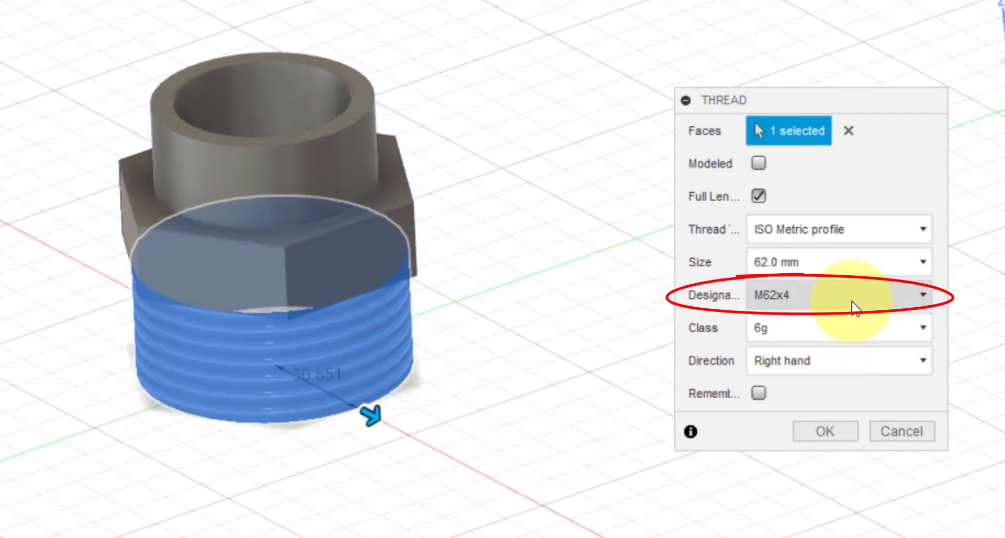
- Set the thread designation to M62x3, full length, and apply it
{"action": "left_click", "coordinate": [850, 300]}
{"action": "left_click", "coordinate": [830, 348]}
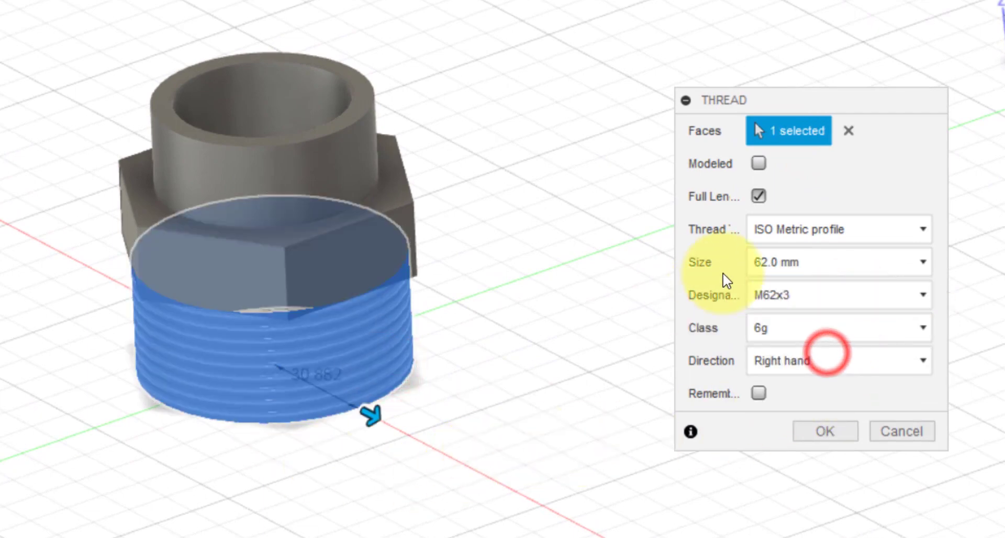
{"action": "left_click", "coordinate": [921, 299]}
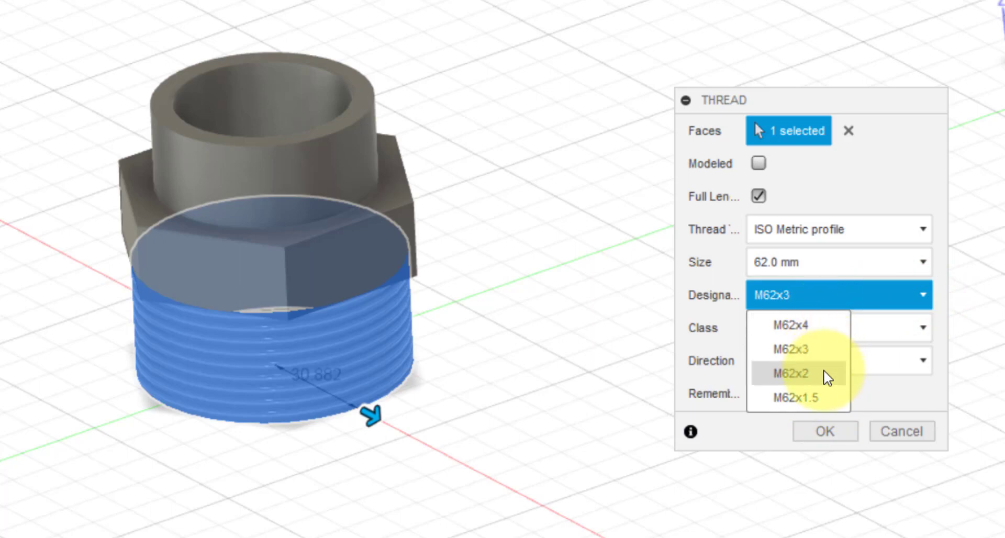
{"action": "left_click", "coordinate": [830, 356]}
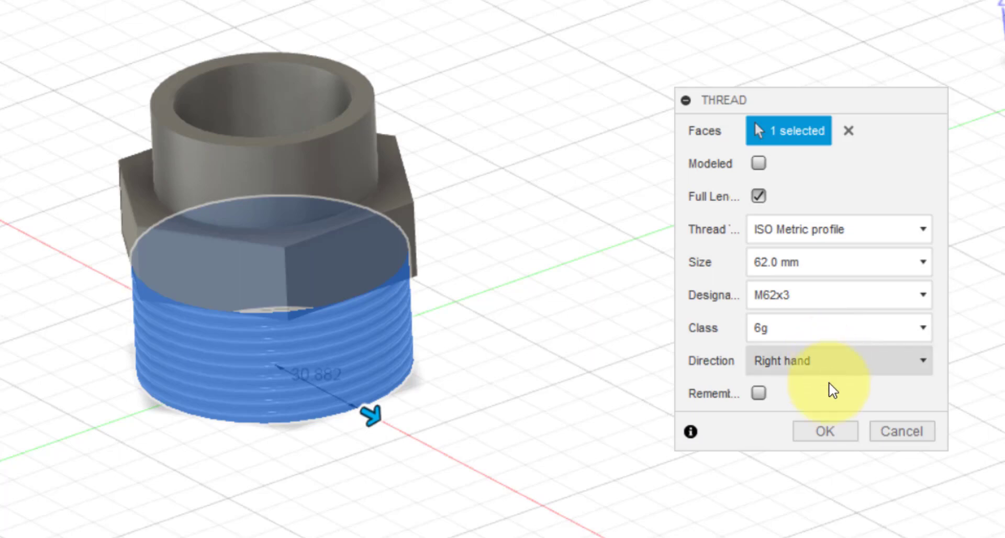
{"action": "left_click", "coordinate": [841, 433]}
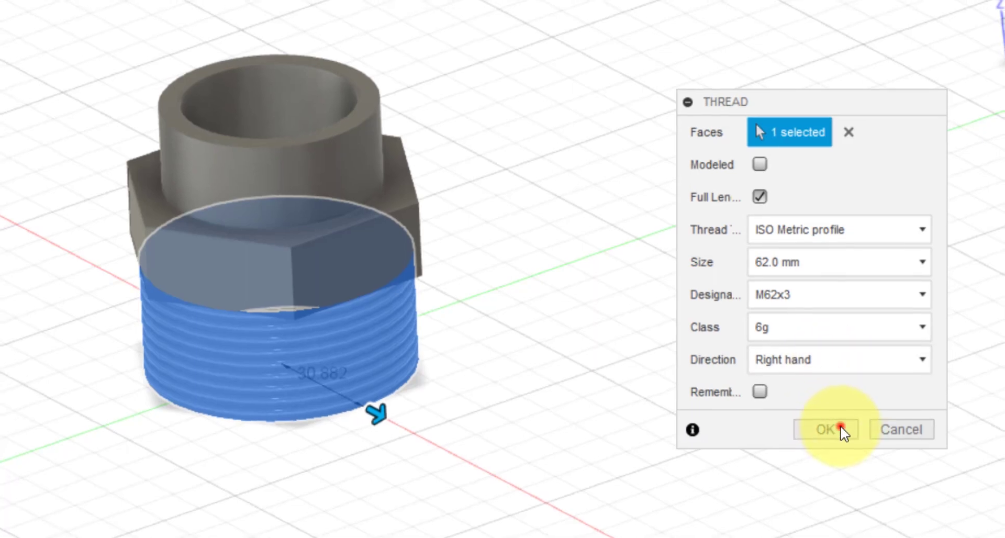
{"action": "left_click", "coordinate": [841, 433]}
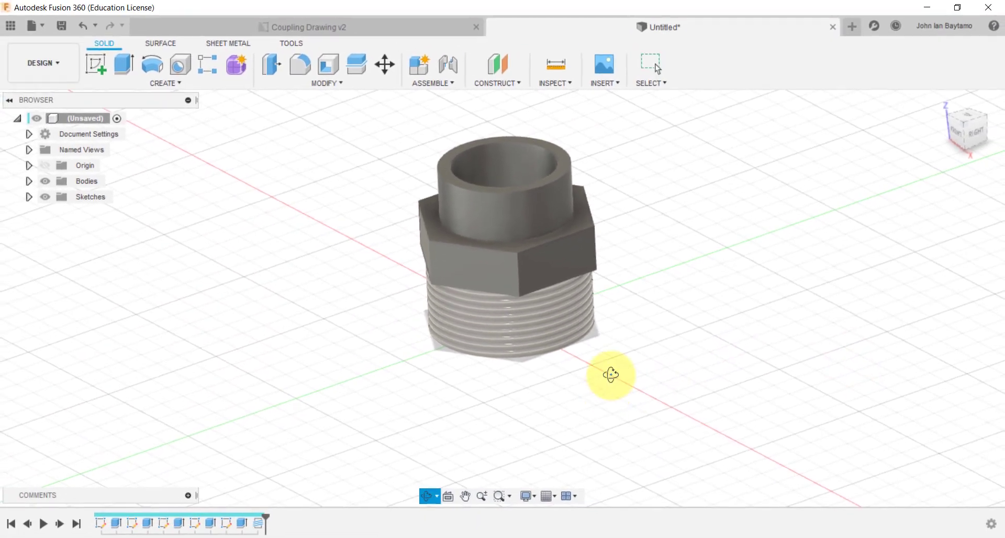
- Thread the upper outer sleeve with an M50x3 thread
{"action": "middle_click_drag", "start_coordinate": [606, 374], "coordinate": [590, 385], "text": "shift"}
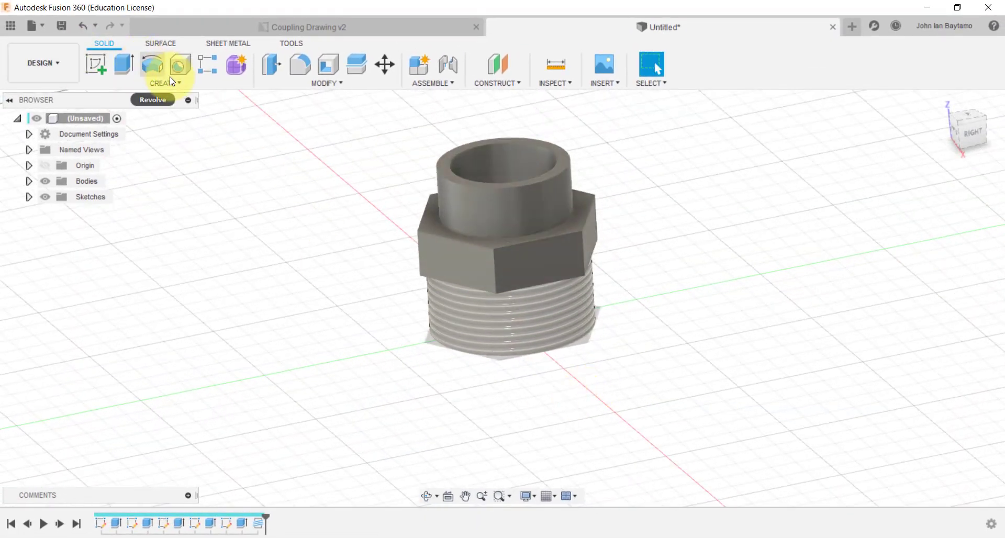
{"action": "left_click", "coordinate": [180, 86]}
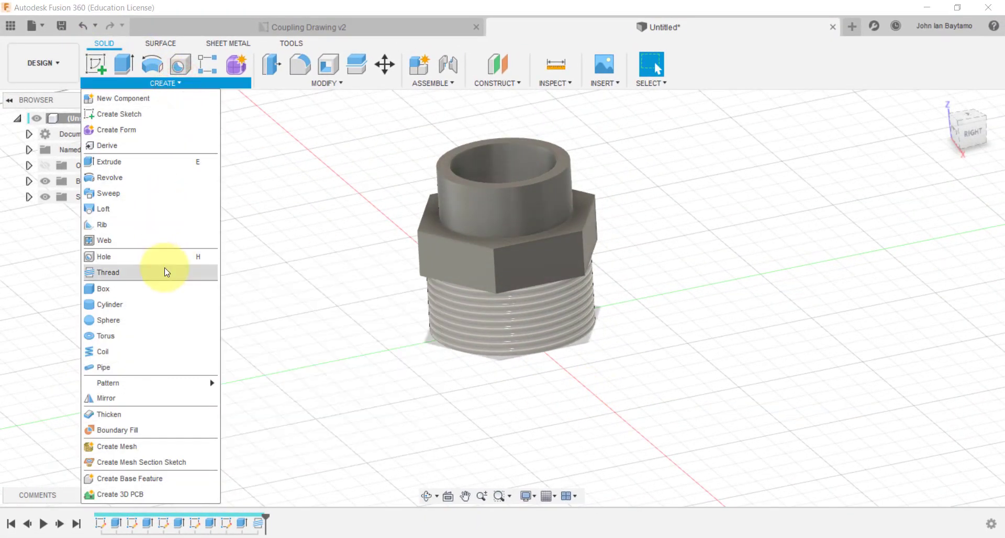
{"action": "left_click", "coordinate": [164, 268]}
{"action": "left_click", "coordinate": [525, 211]}
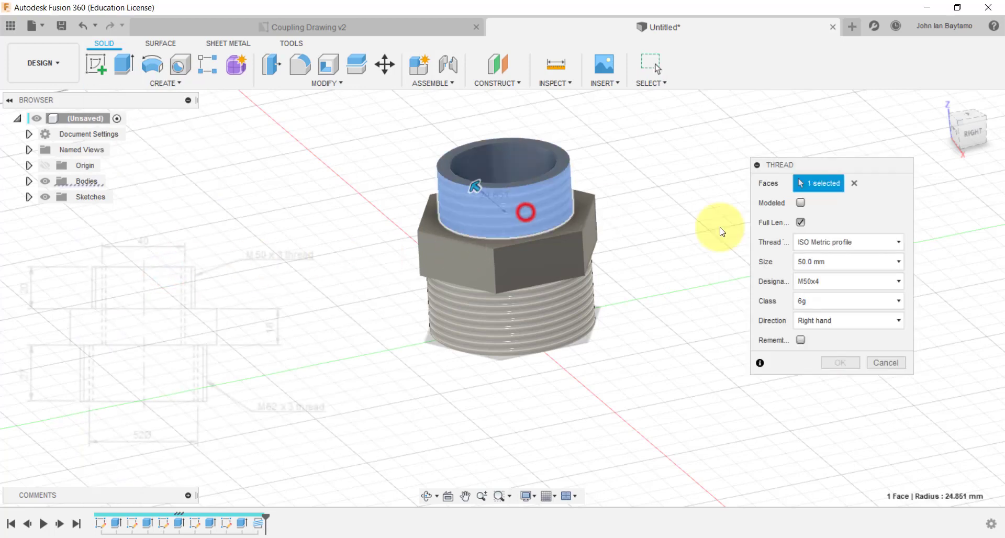
{"action": "left_click", "coordinate": [872, 284]}
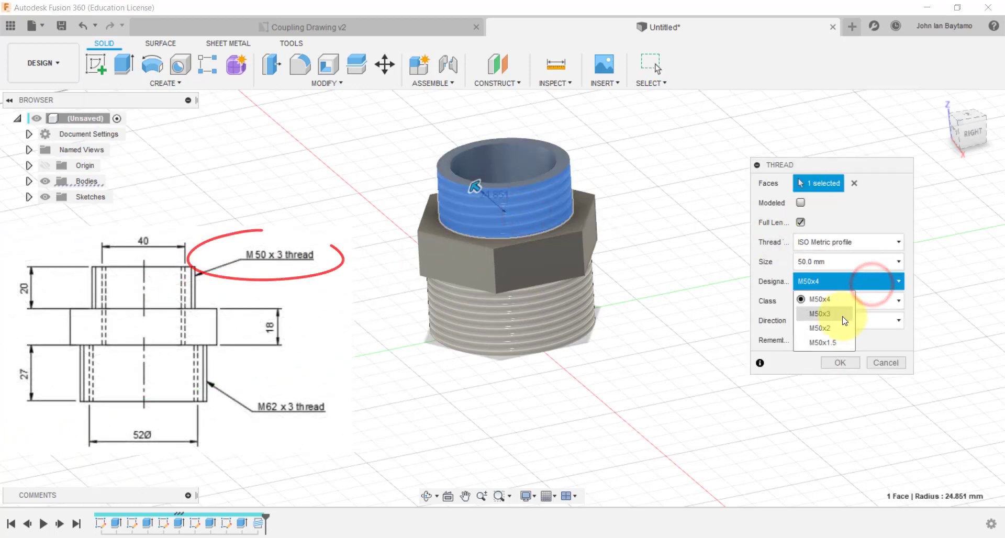
{"action": "left_click", "coordinate": [842, 316]}
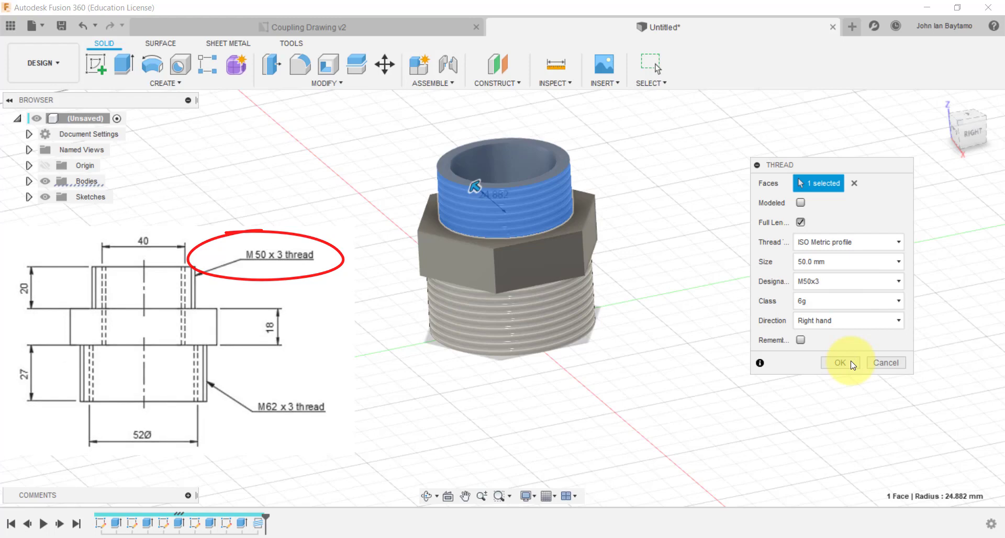
{"action": "left_click", "coordinate": [852, 363]}
- Add an M40x3 internal thread to the upper bore
{"action": "middle_click_drag", "start_coordinate": [684, 298], "coordinate": [465, 208], "text": "shift"}
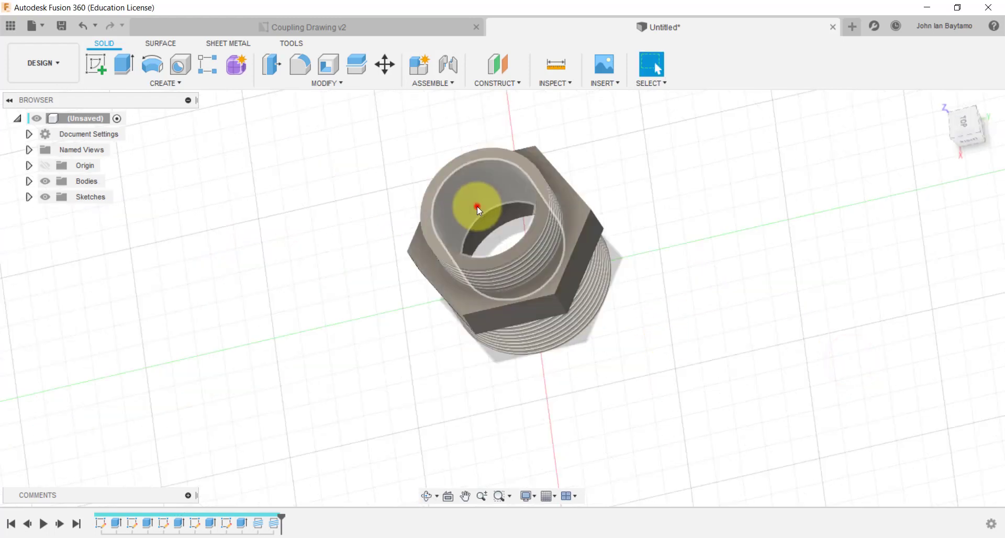
{"action": "left_click", "coordinate": [476, 206]}
{"action": "left_click", "coordinate": [164, 83]}
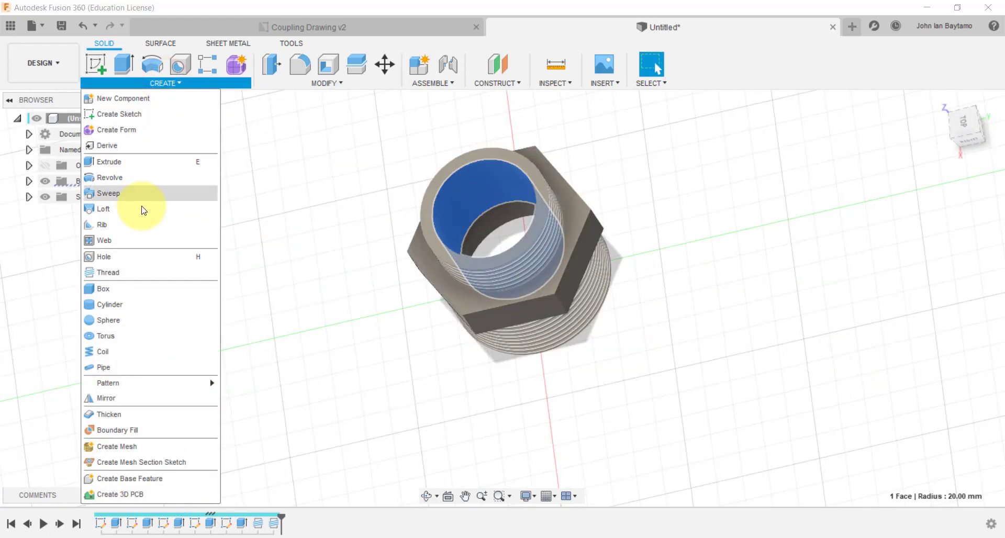
{"action": "left_click", "coordinate": [138, 269]}
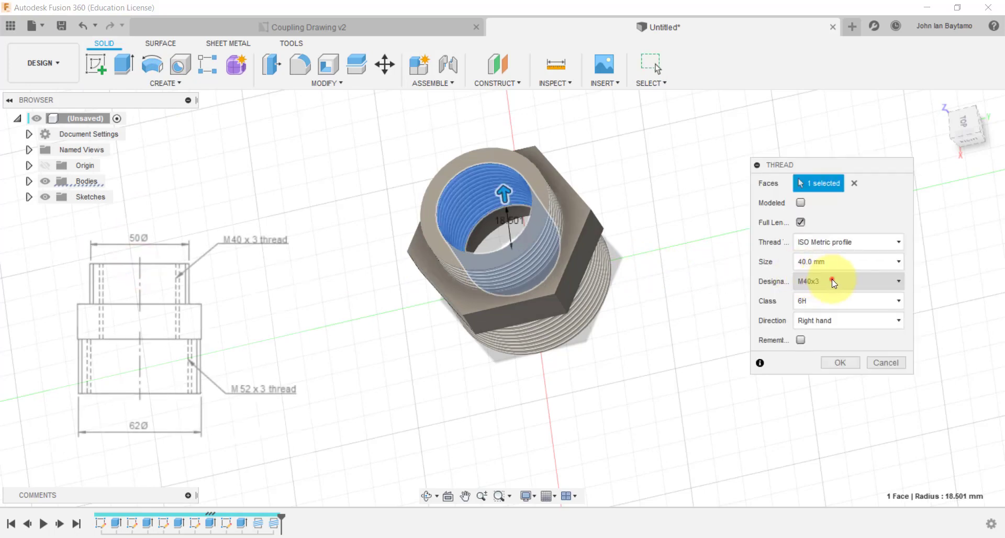
{"action": "left_click", "coordinate": [831, 279]}
{"action": "left_click", "coordinate": [839, 362]}
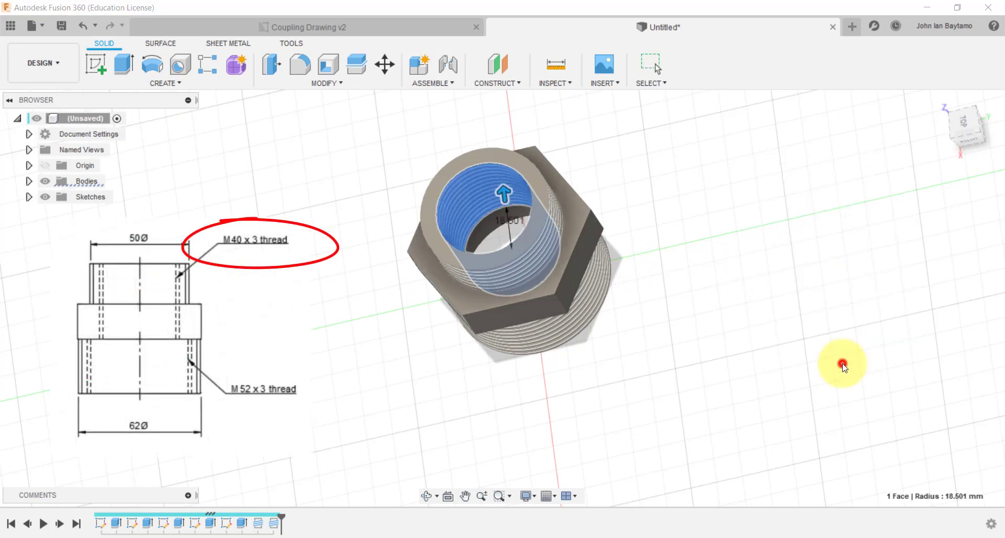
- Add an M52x3 internal thread to the lower bore
{"action": "middle_click_drag", "start_coordinate": [839, 363], "coordinate": [522, 332], "text": "shift"}
{"action": "mouse_move", "coordinate": [605, 336]}
{"action": "middle_mouse_down", "text": "shift"}
{"action": "mouse_move", "coordinate": [610, 209]}
{"action": "mouse_move", "coordinate": [493, 337]}
{"action": "middle_mouse_up", "text": "shift"}
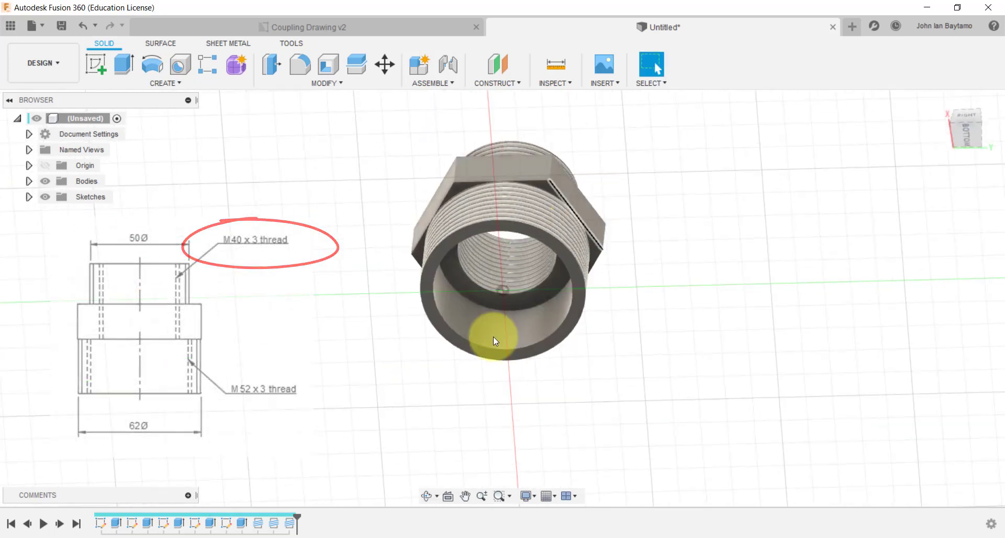
{"action": "left_click", "coordinate": [492, 334]}
{"action": "left_click", "coordinate": [163, 82]}
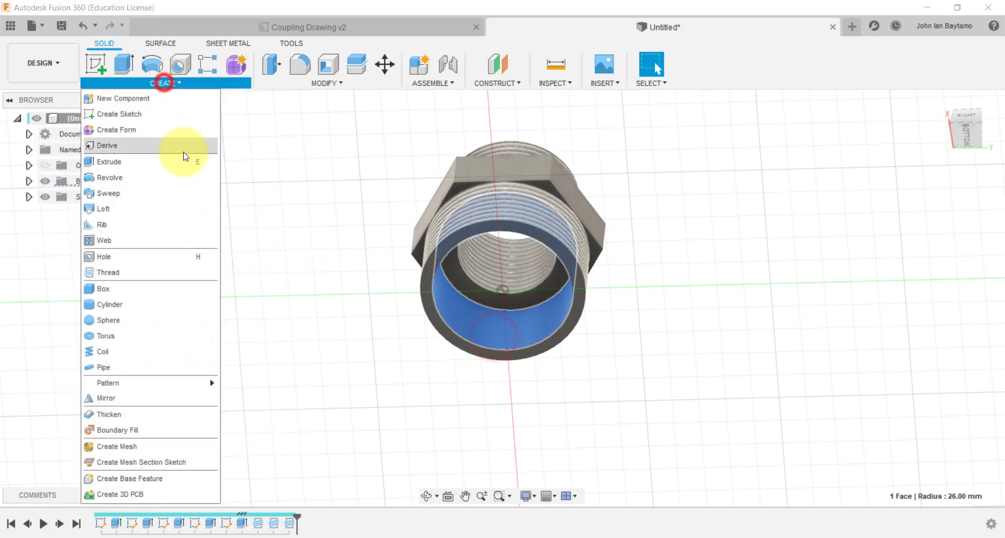
{"action": "left_click", "coordinate": [161, 271]}
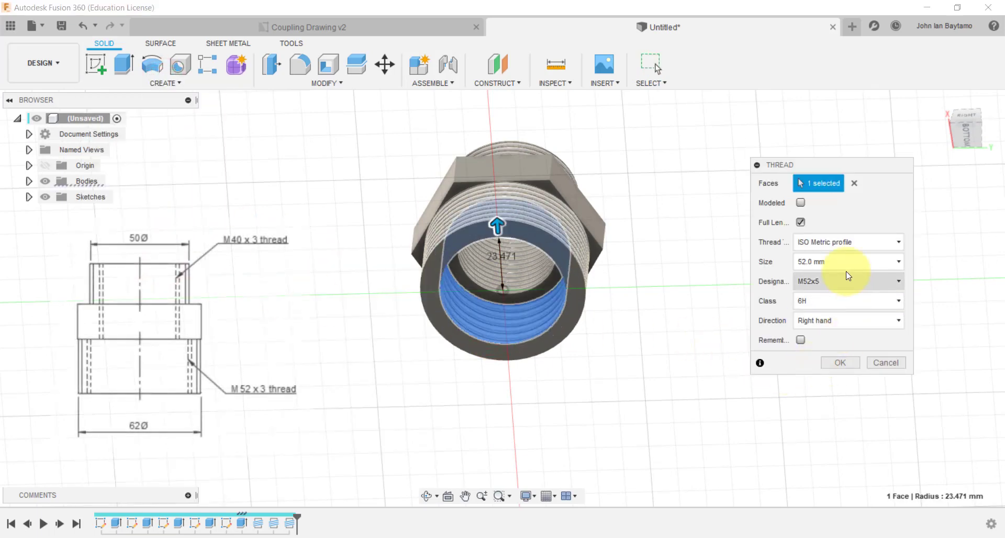
{"action": "left_click", "coordinate": [847, 281]}
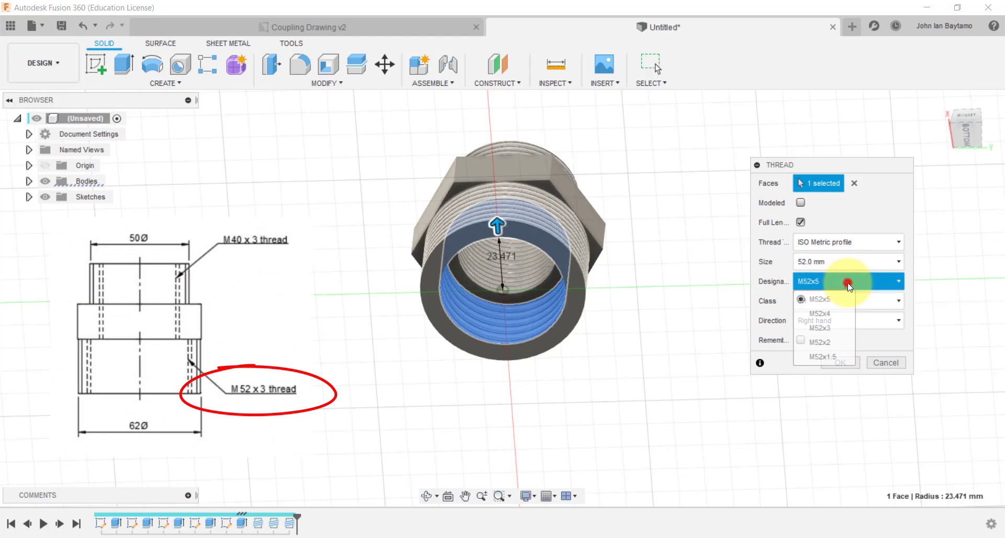
{"action": "left_click", "coordinate": [834, 325]}
{"action": "left_click", "coordinate": [837, 363]}
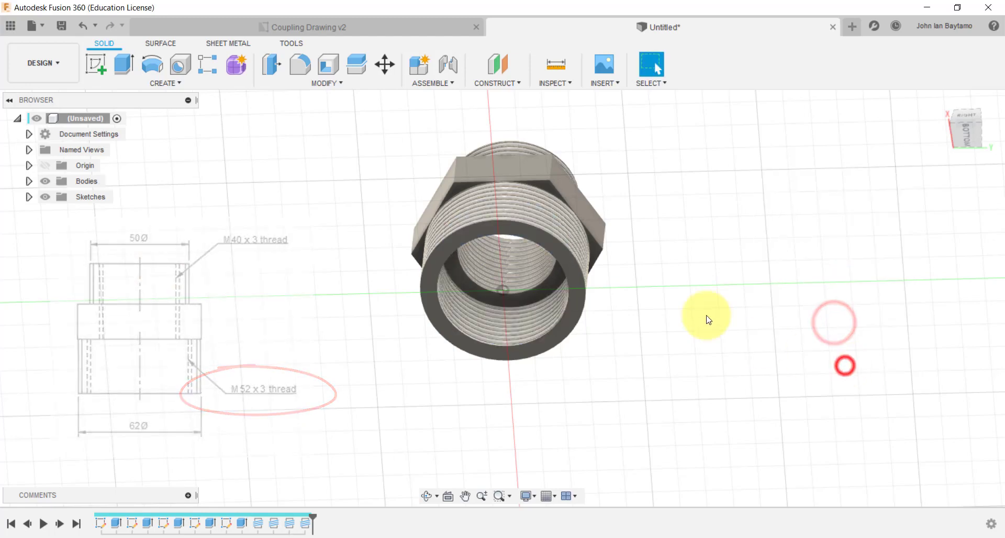
- Orbit the threaded coupling back to an angled view
{"action": "mouse_move", "coordinate": [706, 319]}
{"action": "middle_mouse_down", "text": "shift"}
{"action": "mouse_move", "coordinate": [669, 325]}
{"action": "mouse_move", "coordinate": [626, 376]}
{"action": "middle_mouse_up", "text": "shift"}
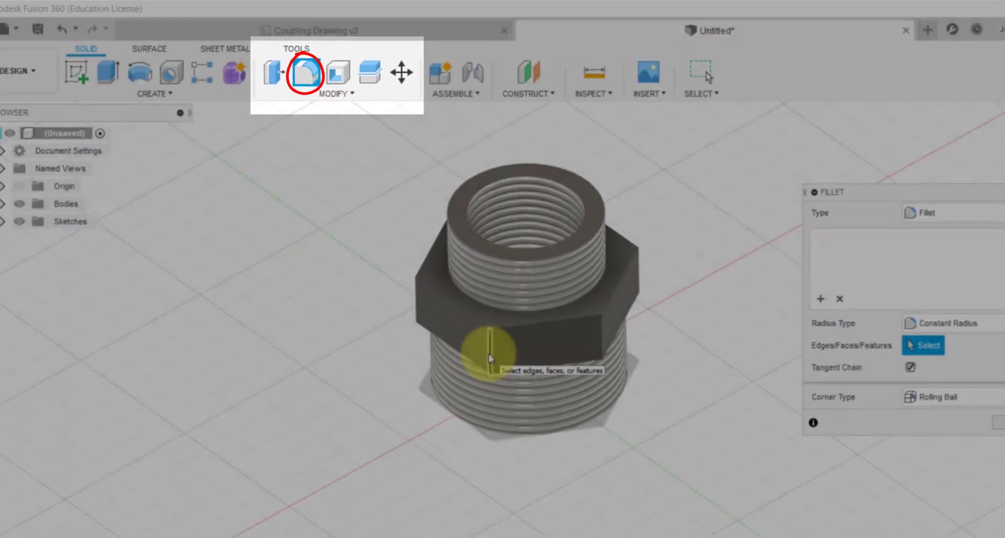
- Pick all six vertical hex-corner edges for the 2 mm fillet
{"action": "left_click", "coordinate": [463, 319]}
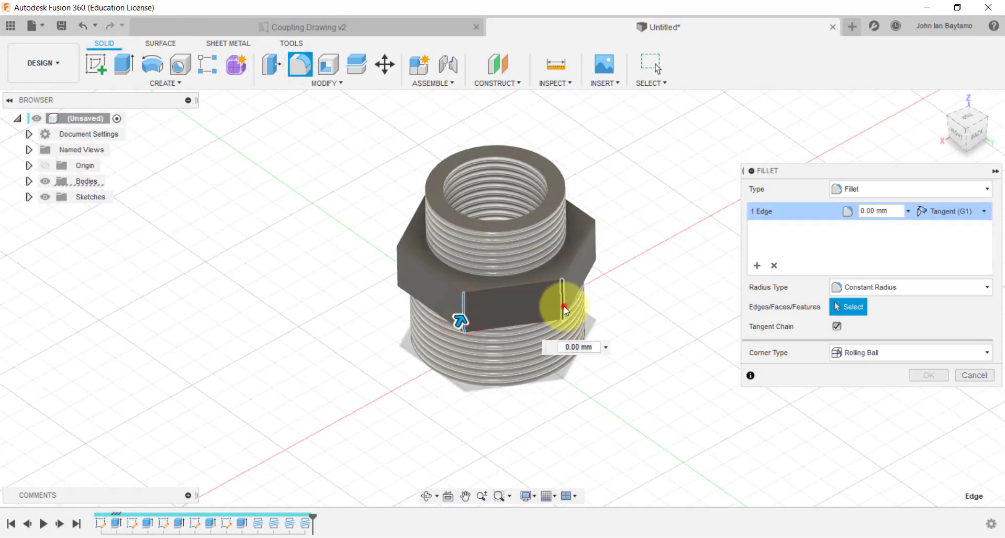
{"action": "left_click", "coordinate": [563, 306]}
{"action": "left_click", "coordinate": [398, 267]}
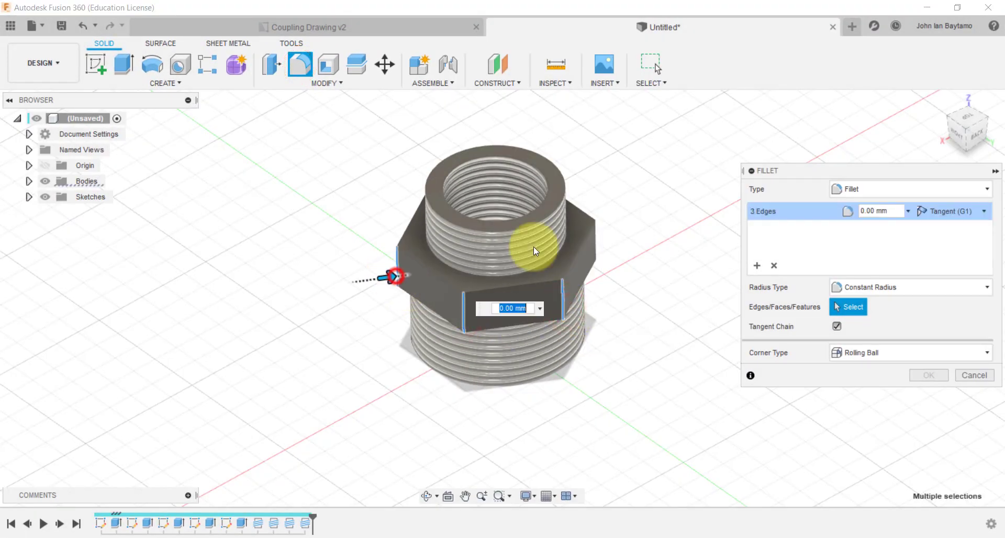
{"action": "left_click", "coordinate": [598, 240]}
{"action": "mouse_move", "coordinate": [640, 265]}
{"action": "middle_mouse_down", "text": "shift"}
{"action": "mouse_move", "coordinate": [647, 295]}
{"action": "mouse_move", "coordinate": [591, 340]}
{"action": "middle_mouse_up", "text": "shift"}
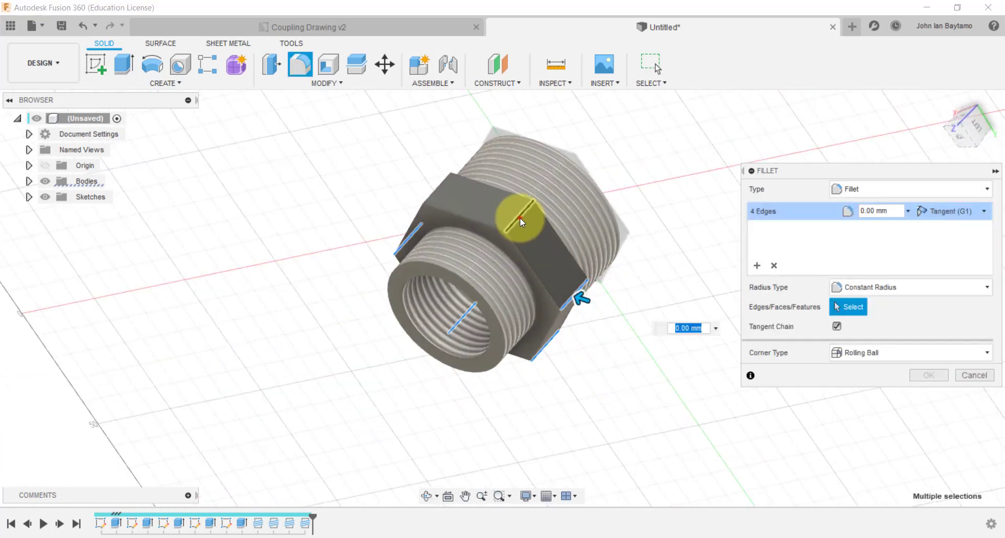
{"action": "left_click", "coordinate": [520, 218]}
{"action": "left_click", "coordinate": [436, 190]}
{"action": "mouse_move", "coordinate": [596, 328]}
{"action": "middle_mouse_down", "text": "shift"}
{"action": "mouse_move", "coordinate": [620, 278]}
{"action": "mouse_move", "coordinate": [615, 202]}
{"action": "mouse_move", "coordinate": [635, 192]}
{"action": "mouse_move", "coordinate": [651, 206]}
{"action": "middle_mouse_up", "text": "shift"}
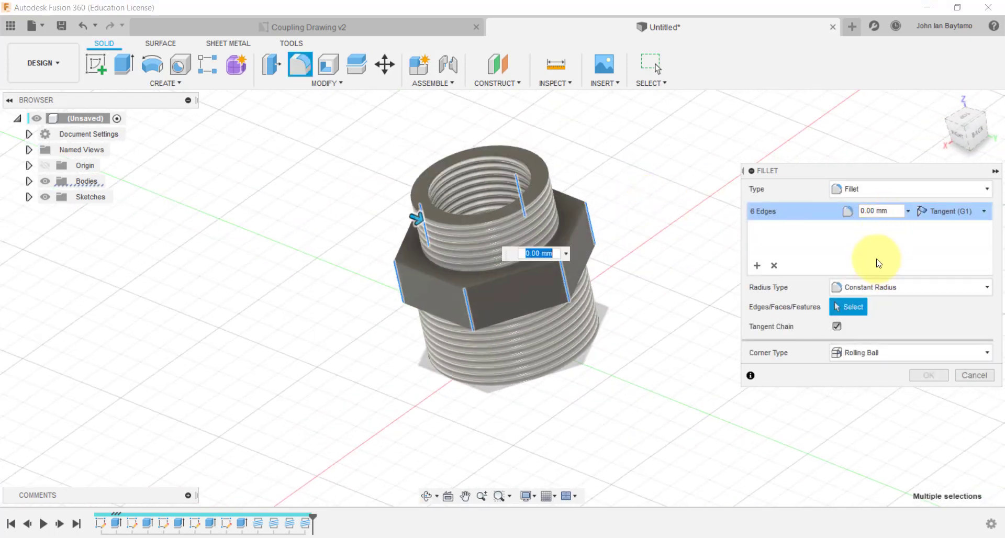
{"action": "left_click", "coordinate": [894, 208]}
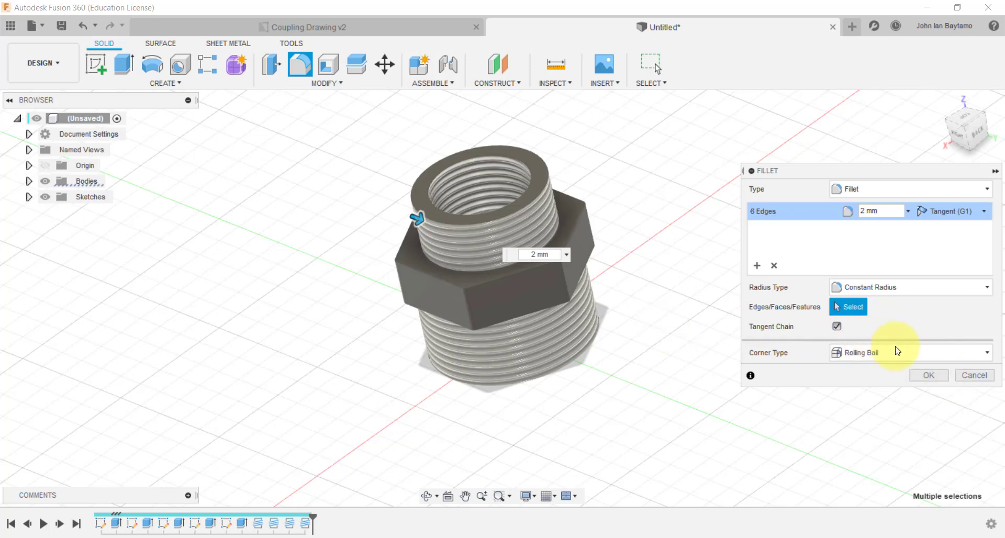
{"action": "left_click", "coordinate": [938, 380]}
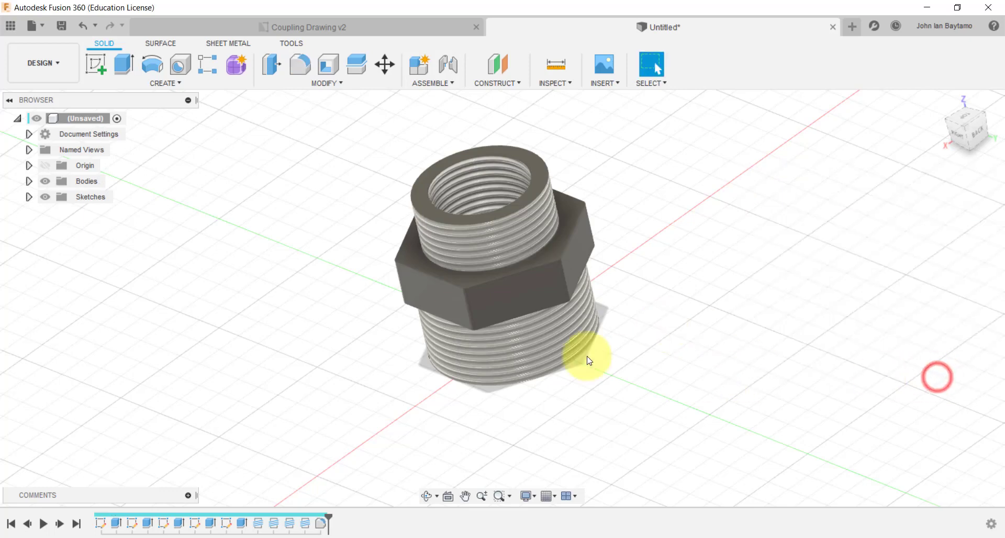
{"action": "middle_click_drag", "start_coordinate": [490, 303], "coordinate": [513, 305], "text": "shift"}
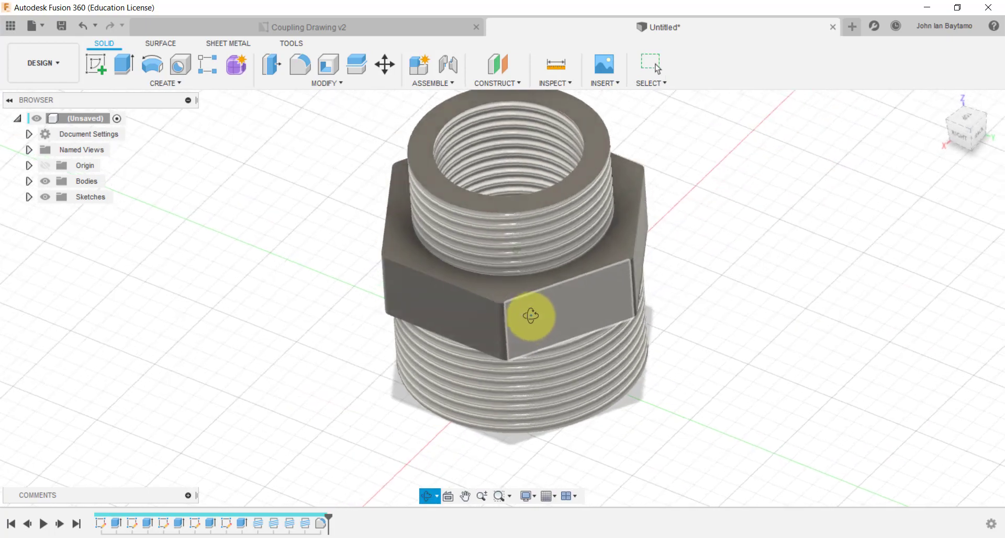
{"action": "scroll", "coordinate": [491, 293], "scroll_direction": "up", "scroll_amount": 5}
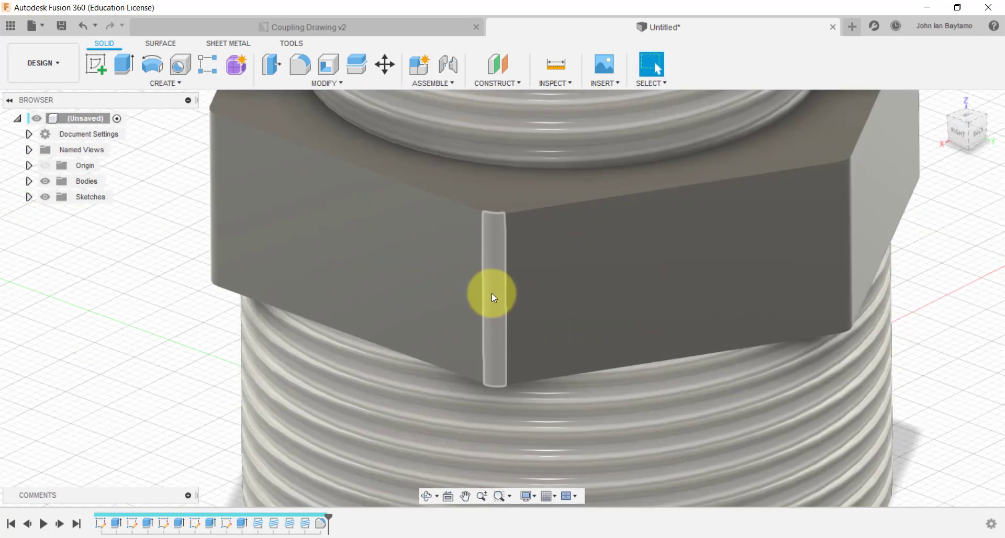
{"action": "scroll", "coordinate": [516, 292], "scroll_direction": "up", "scroll_amount": 2}
{"action": "left_click", "coordinate": [828, 282]}
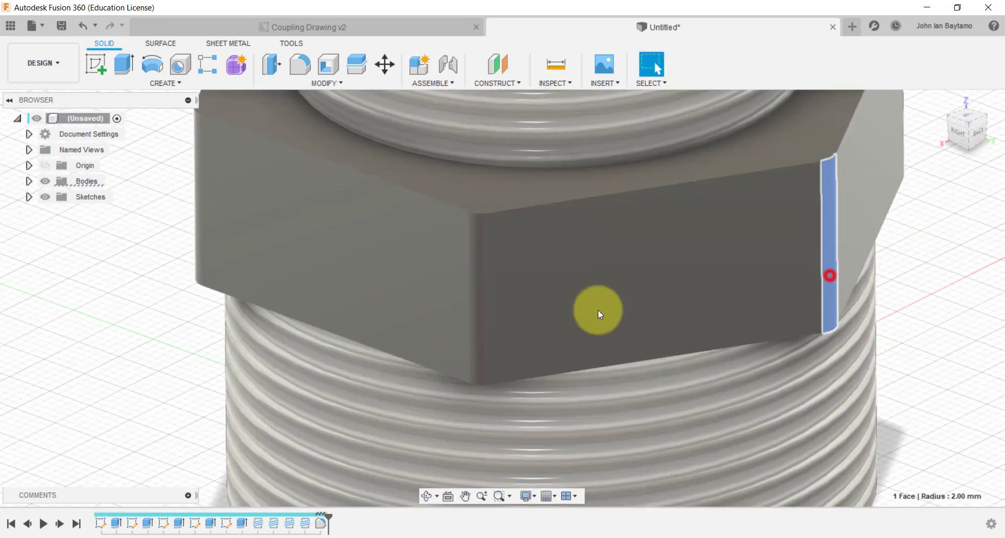
{"action": "left_click", "coordinate": [475, 312]}
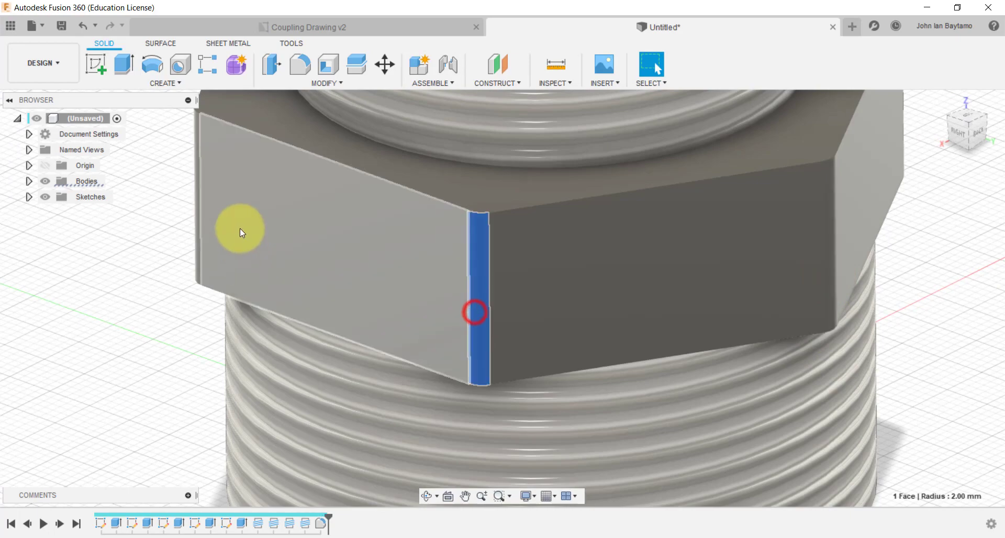
{"action": "left_click", "coordinate": [196, 189]}
{"action": "scroll", "coordinate": [549, 262], "scroll_direction": "down", "scroll_amount": 5}
{"action": "scroll", "coordinate": [602, 268], "scroll_direction": "down", "scroll_amount": 3}
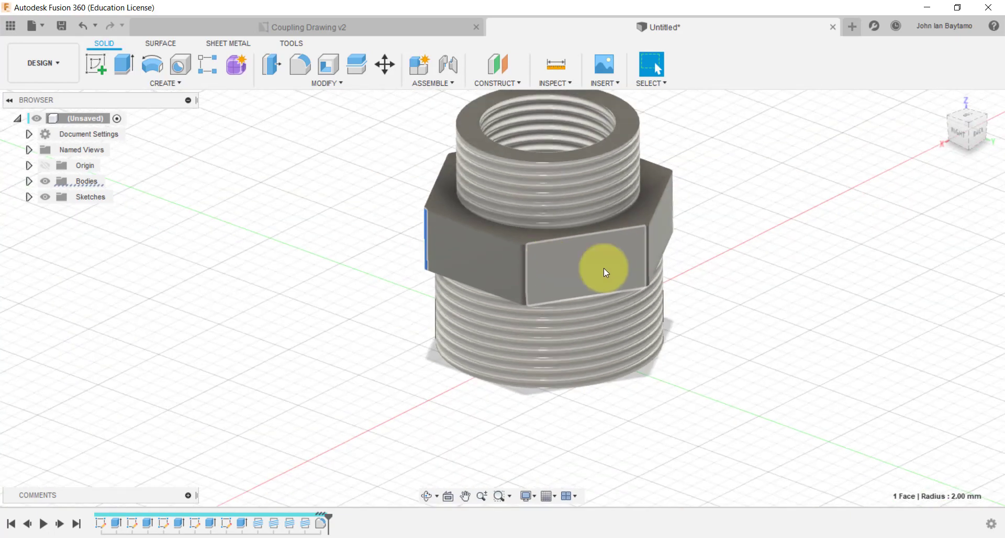
{"action": "left_click", "coordinate": [968, 131]}
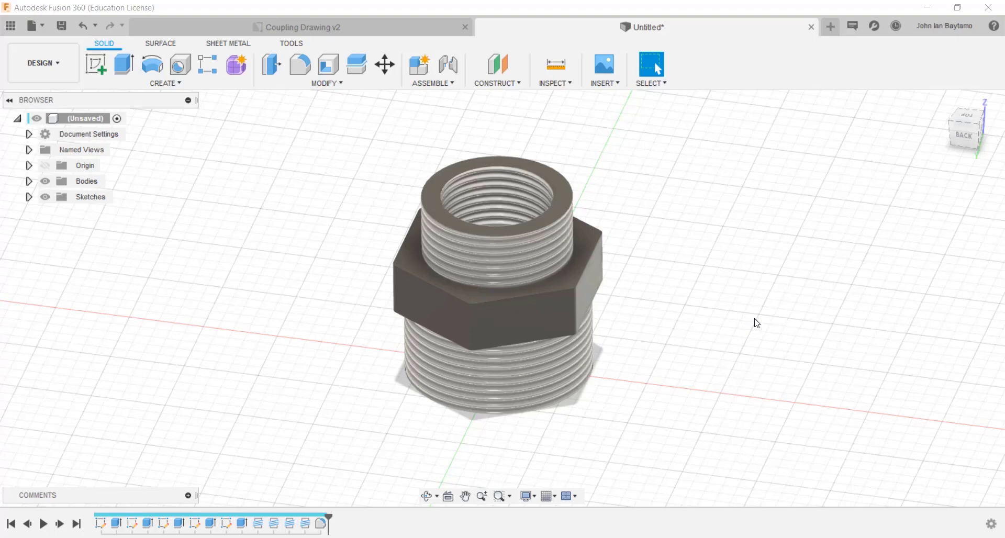
- Select the whole coupling body and open its Appearance panel with A
{"action": "left_click_drag", "start_coordinate": [319, 144], "coordinate": [668, 456]}
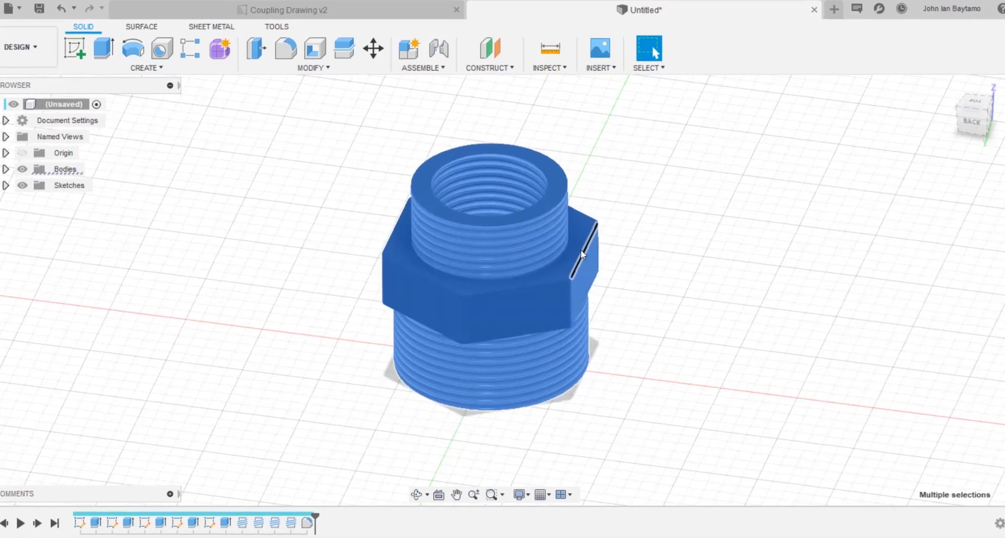
{"action": "right_click", "coordinate": [581, 254]}
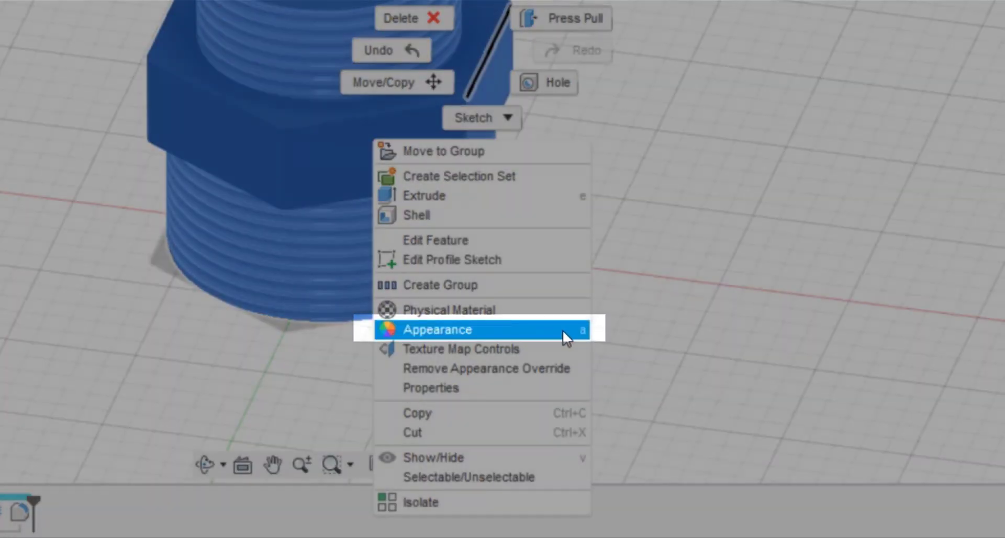
{"action": "left_click", "coordinate": [563, 331]}
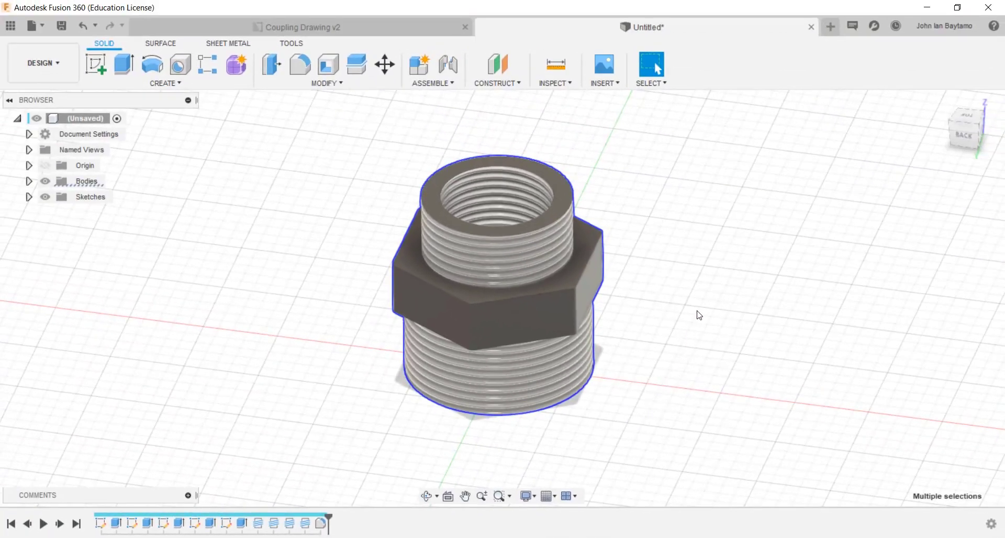
{"action": "key", "text": "a"}
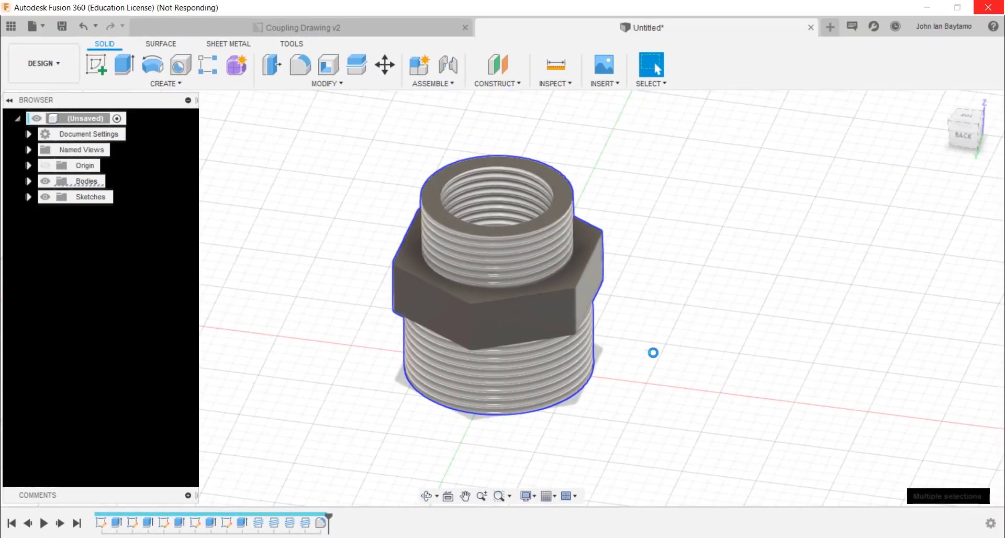
- Scroll the appearance Library down to the Metal folder
{"action": "scroll", "coordinate": [829, 417], "scroll_direction": "down", "scroll_amount": 2}
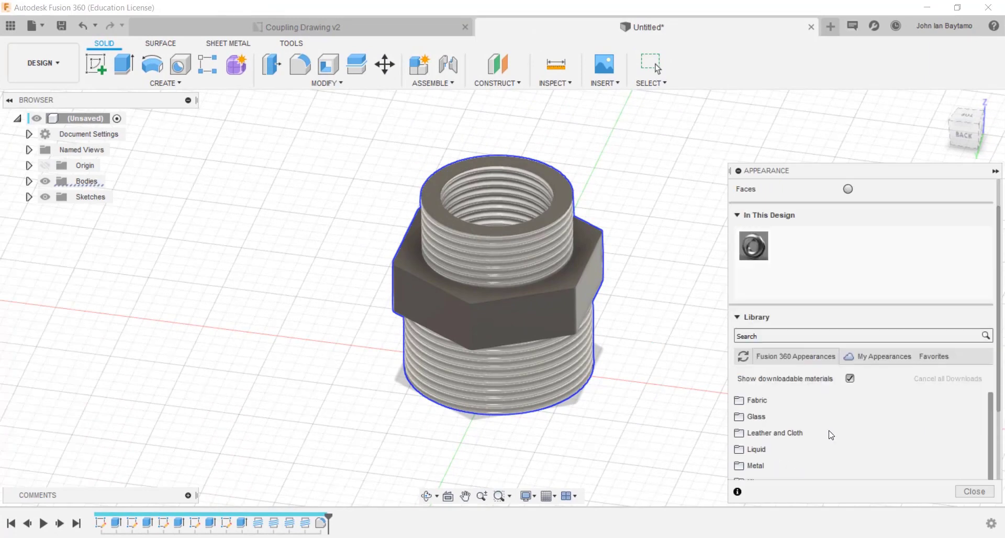
{"action": "scroll", "coordinate": [829, 430], "scroll_direction": "down", "scroll_amount": 2}
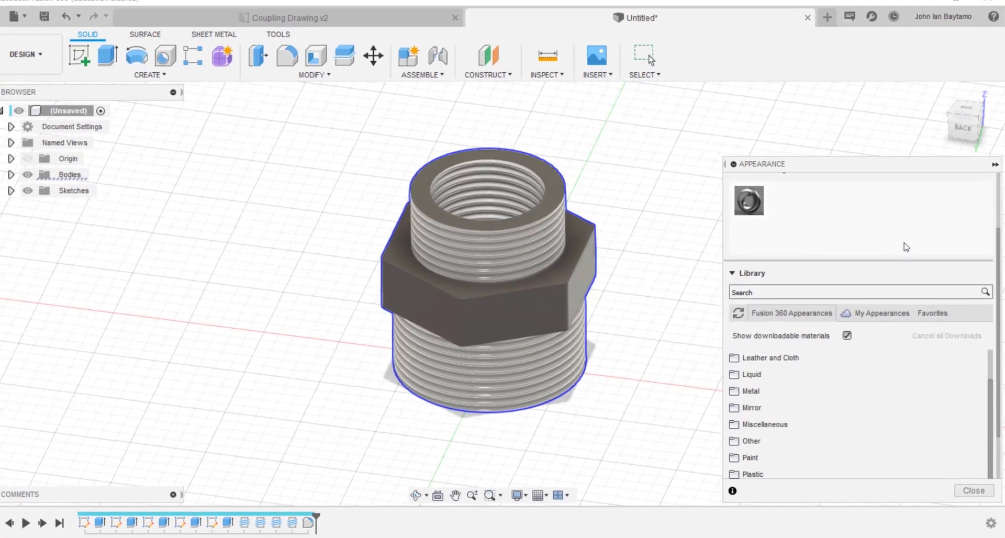
{"action": "scroll", "coordinate": [897, 219], "scroll_direction": "down", "scroll_amount": 2}
{"action": "scroll", "coordinate": [853, 328], "scroll_direction": "up", "scroll_amount": 3}
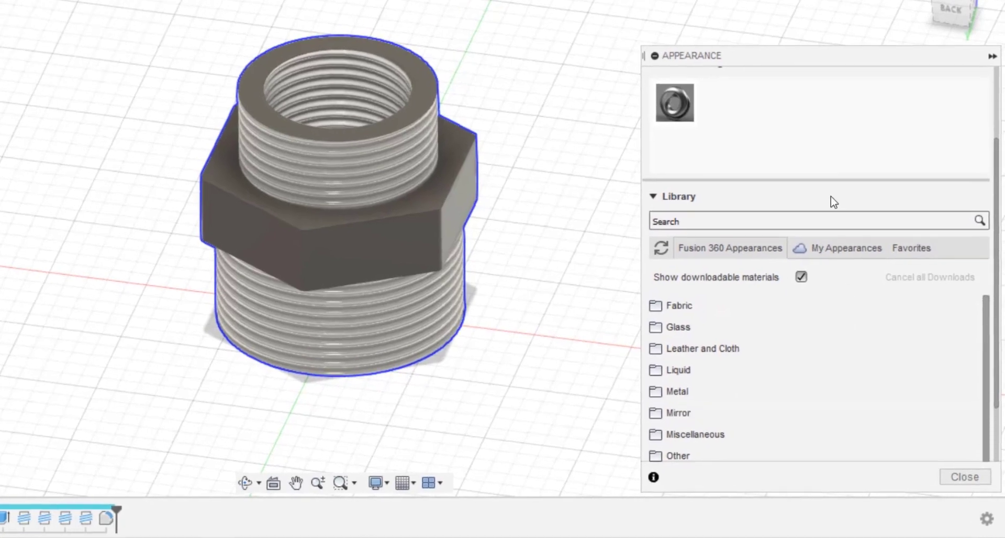
{"action": "scroll", "coordinate": [773, 167], "scroll_direction": "up", "scroll_amount": 2}
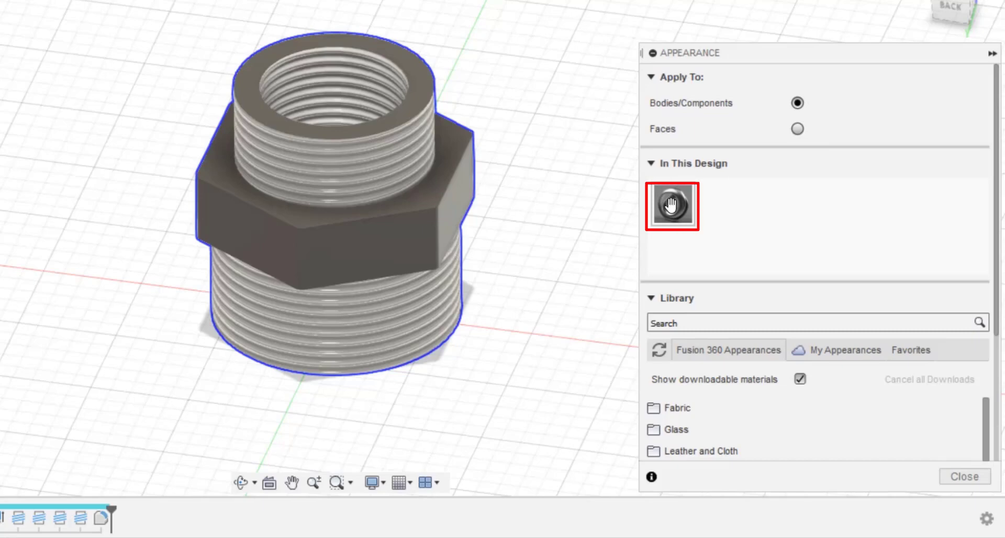
{"action": "scroll", "coordinate": [911, 403], "scroll_direction": "down", "scroll_amount": 3}
{"action": "scroll", "coordinate": [816, 190], "scroll_direction": "down", "scroll_amount": 2}
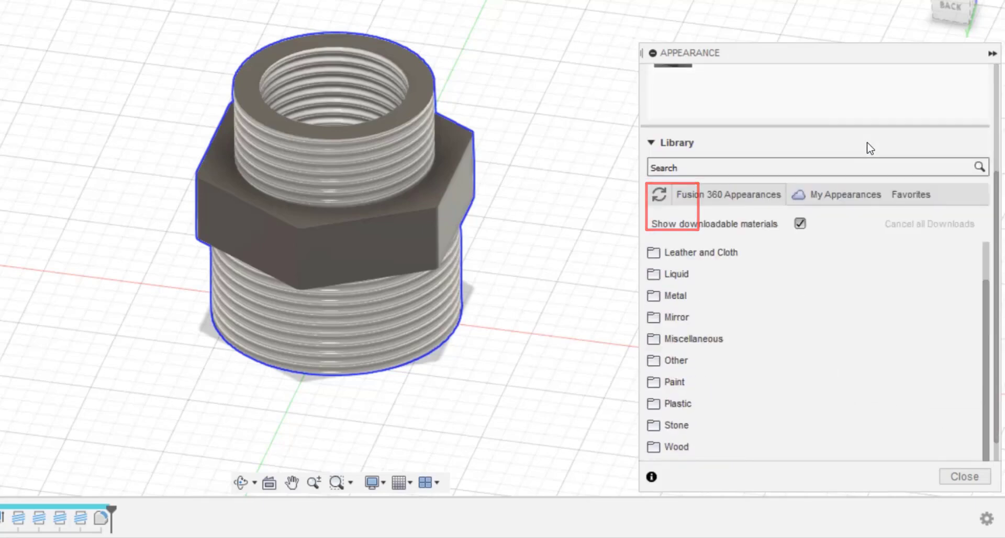
{"action": "scroll", "coordinate": [881, 294], "scroll_direction": "down", "scroll_amount": 1}
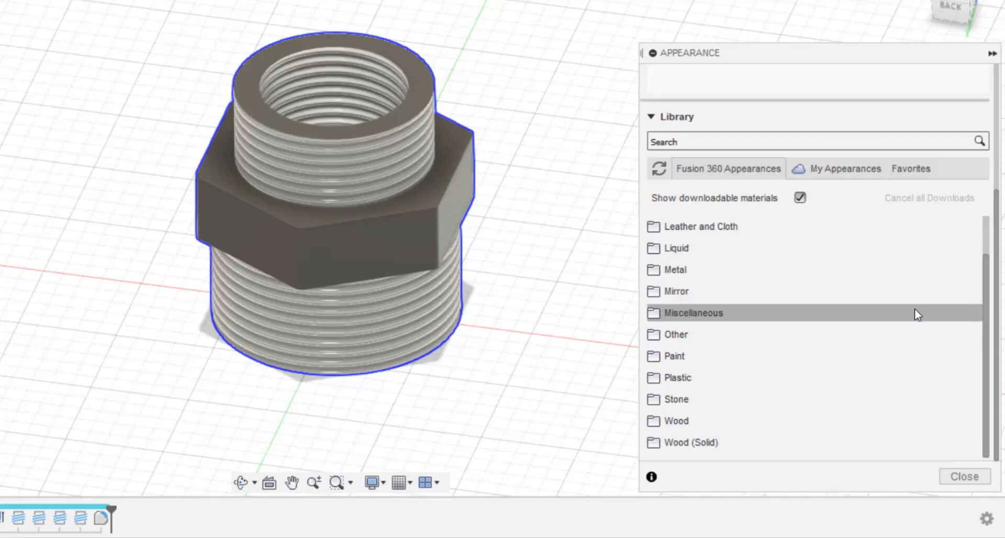
- Apply Brass - Polished from the Metal > Brass library folder to the coupling body
{"action": "left_click", "coordinate": [653, 273]}
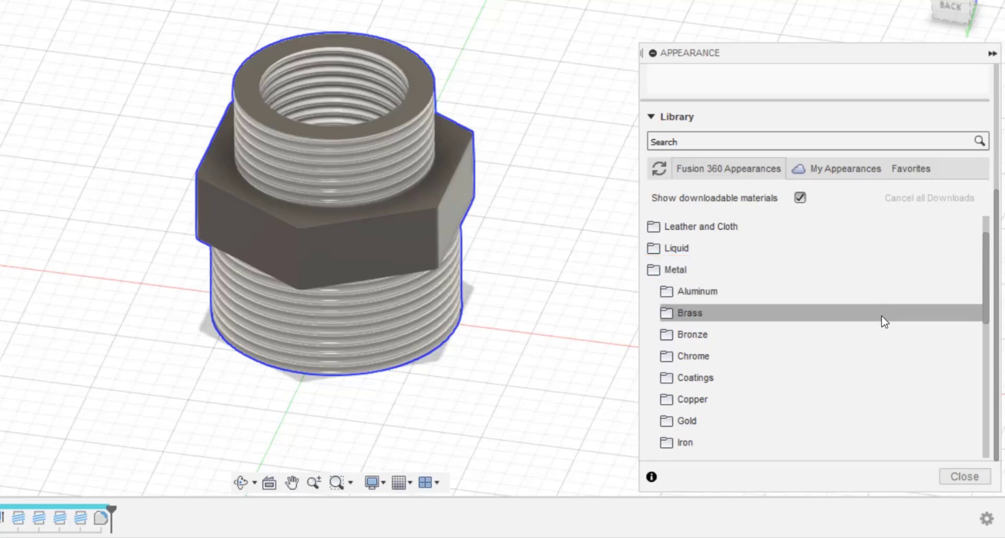
{"action": "left_click", "coordinate": [681, 312]}
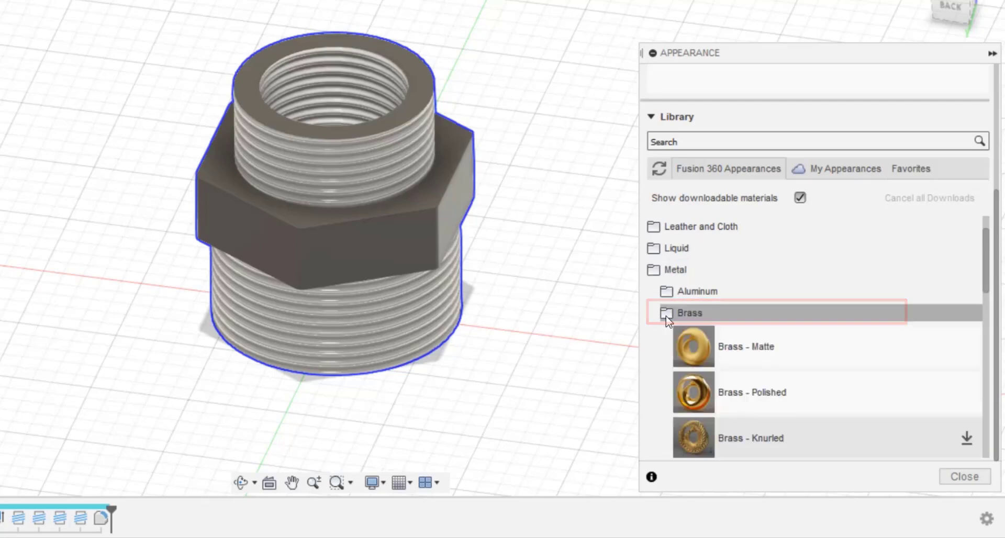
{"action": "scroll", "coordinate": [867, 269], "scroll_direction": "down", "scroll_amount": 3}
{"action": "scroll", "coordinate": [869, 274], "scroll_direction": "down", "scroll_amount": 2}
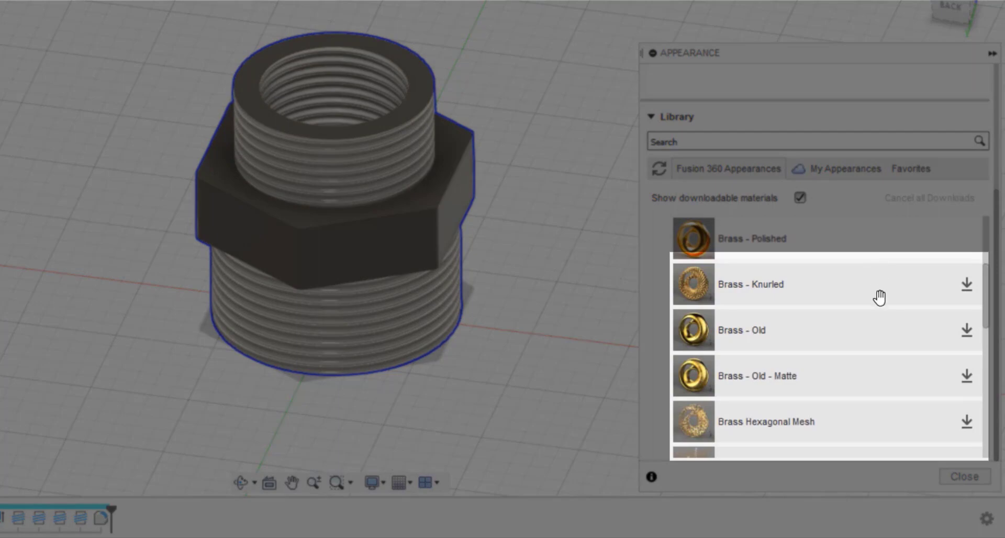
{"action": "scroll", "coordinate": [871, 324], "scroll_direction": "up", "scroll_amount": 2}
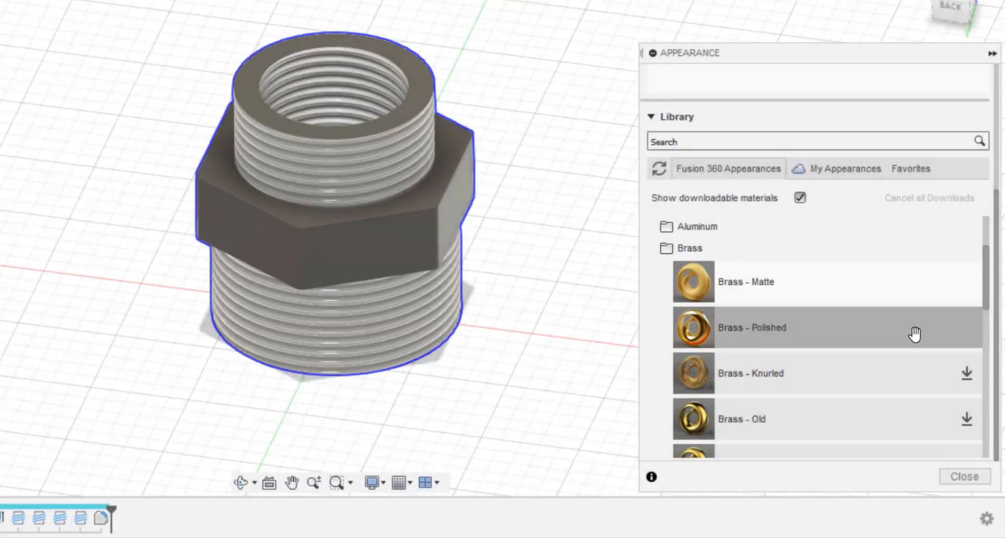
{"action": "scroll", "coordinate": [913, 330], "scroll_direction": "down", "scroll_amount": 2}
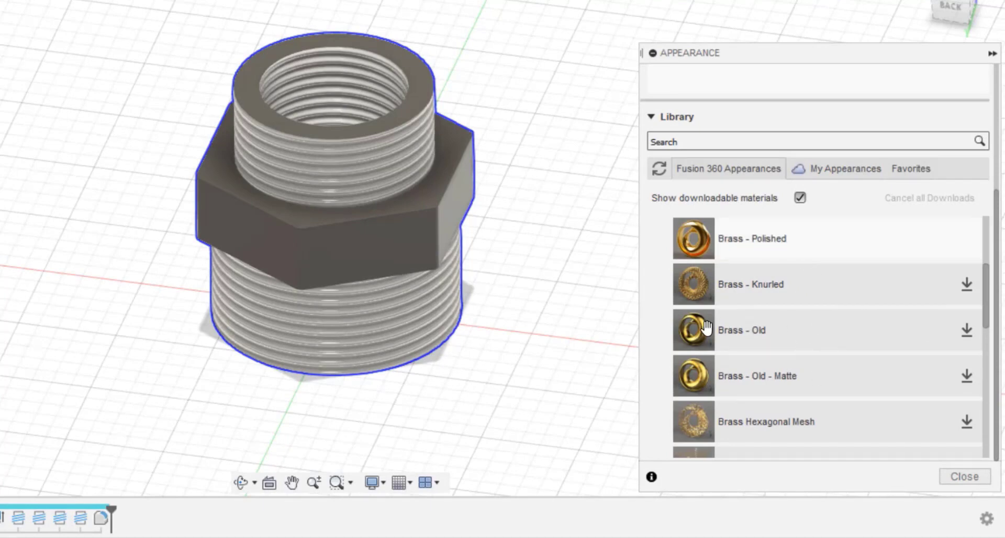
{"action": "scroll", "coordinate": [824, 343], "scroll_direction": "up", "scroll_amount": 2}
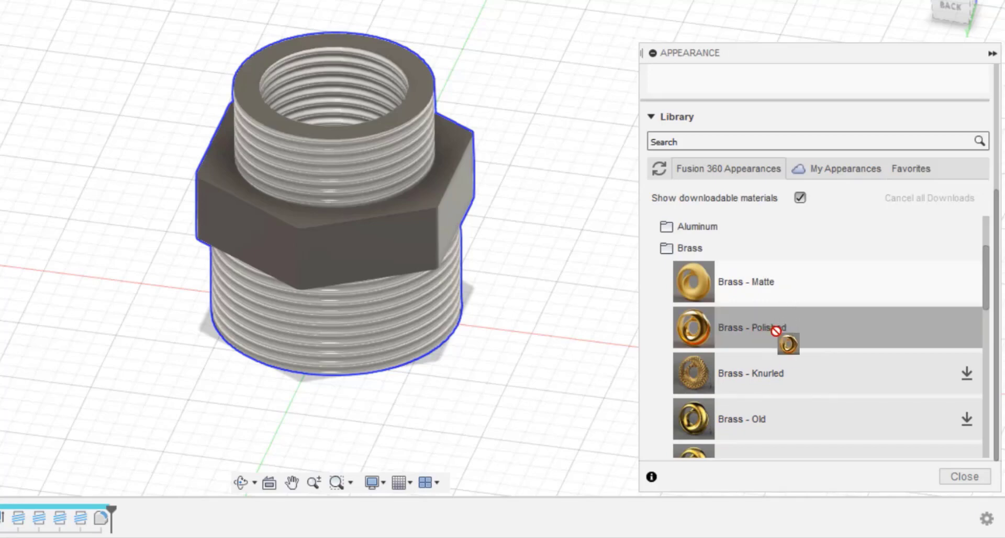
{"action": "mouse_move", "coordinate": [763, 331]}
{"action": "left_mouse_down"}
{"action": "mouse_move", "coordinate": [728, 330]}
{"action": "mouse_move", "coordinate": [416, 182]}
{"action": "left_mouse_up"}
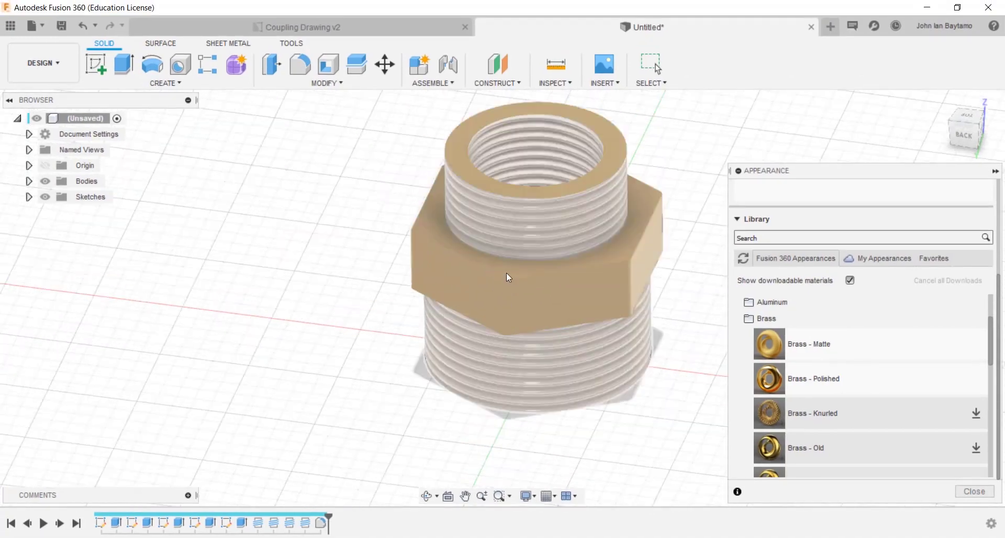
- Save the brass coupling design as 'Metal Coupling' and confirm the version description
{"action": "scroll", "coordinate": [614, 358], "scroll_direction": "up", "scroll_amount": 3}
{"action": "scroll", "coordinate": [476, 286], "scroll_direction": "down", "scroll_amount": 5}
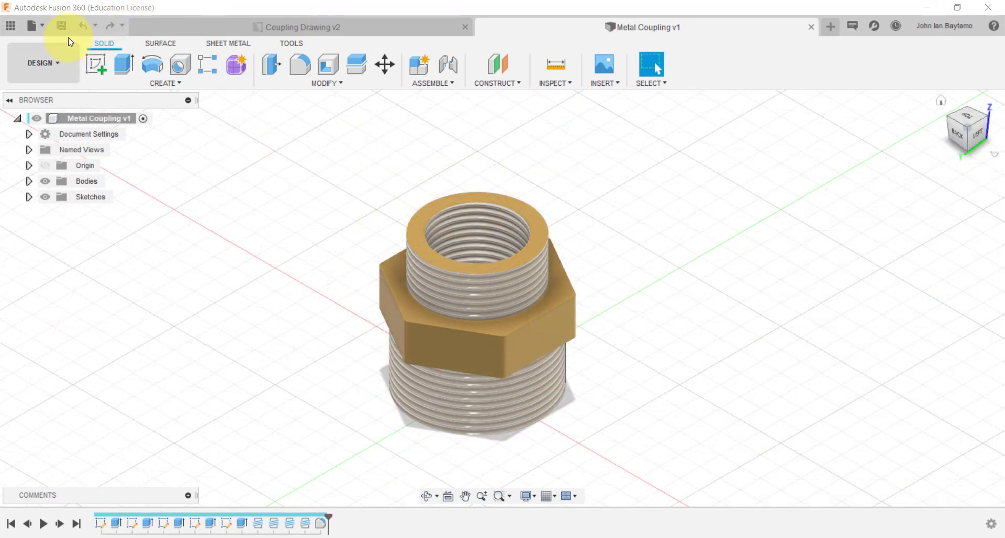
{"action": "left_click", "coordinate": [32, 28]}
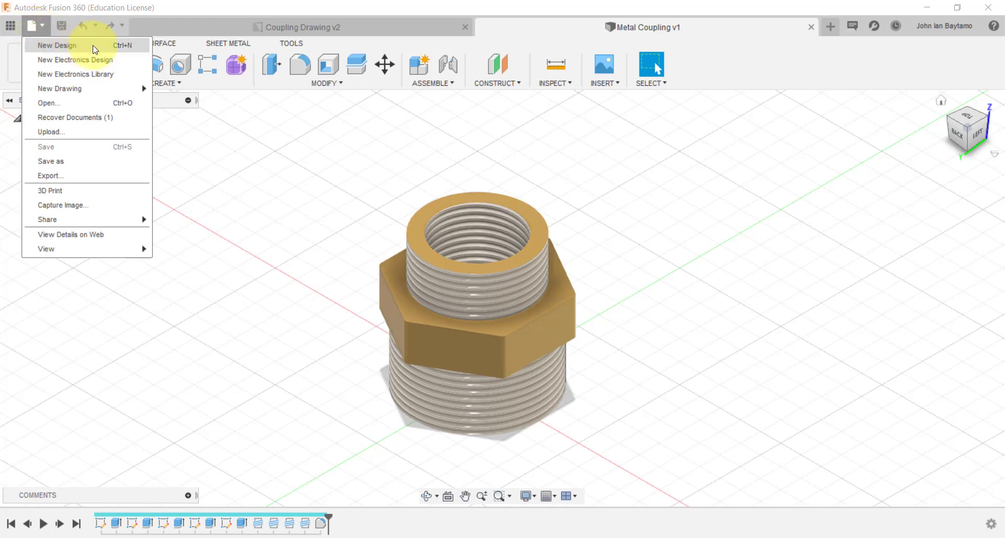
{"action": "left_click", "coordinate": [124, 162]}
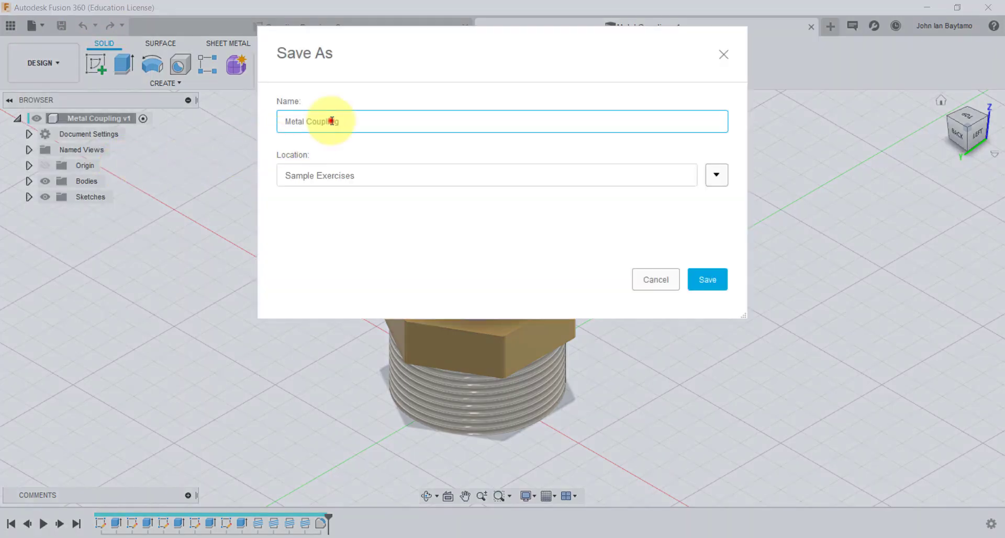
{"action": "left_click", "coordinate": [328, 120]}
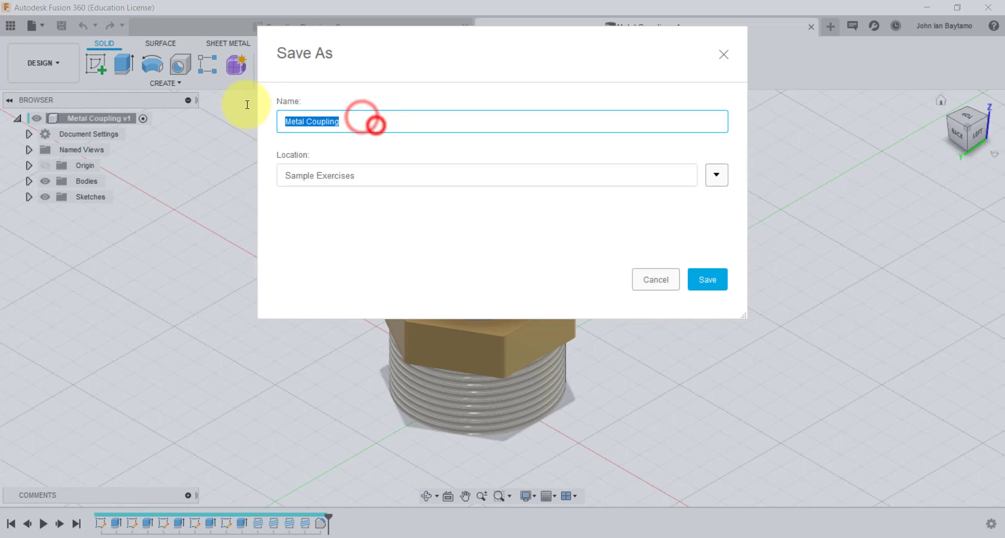
{"action": "left_click", "coordinate": [432, 230]}
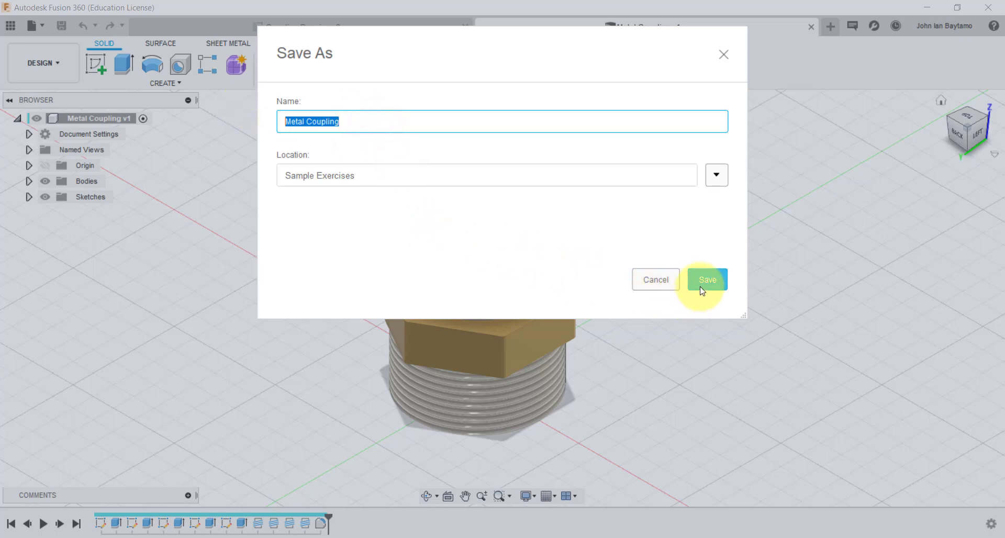
{"action": "left_click", "coordinate": [722, 279]}
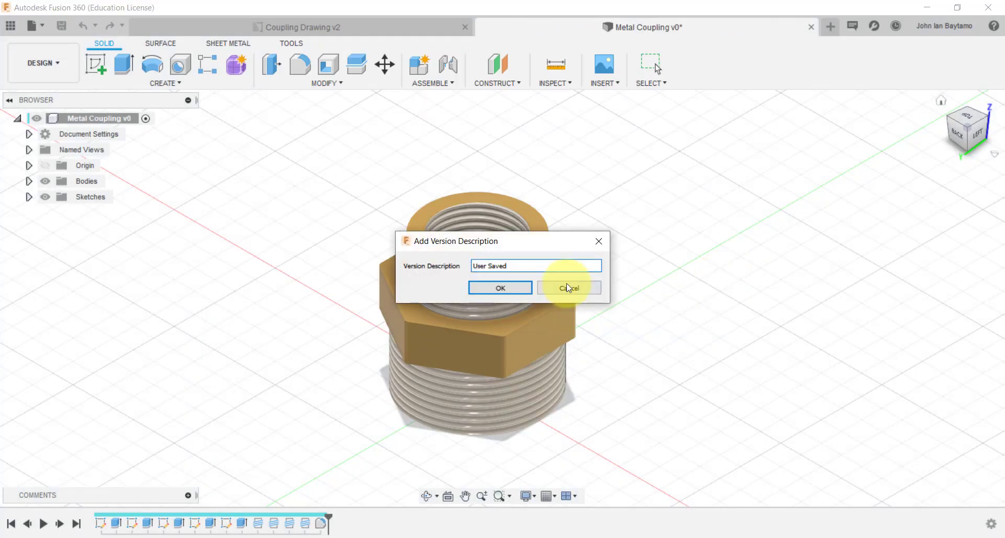
{"action": "left_click", "coordinate": [501, 296]}
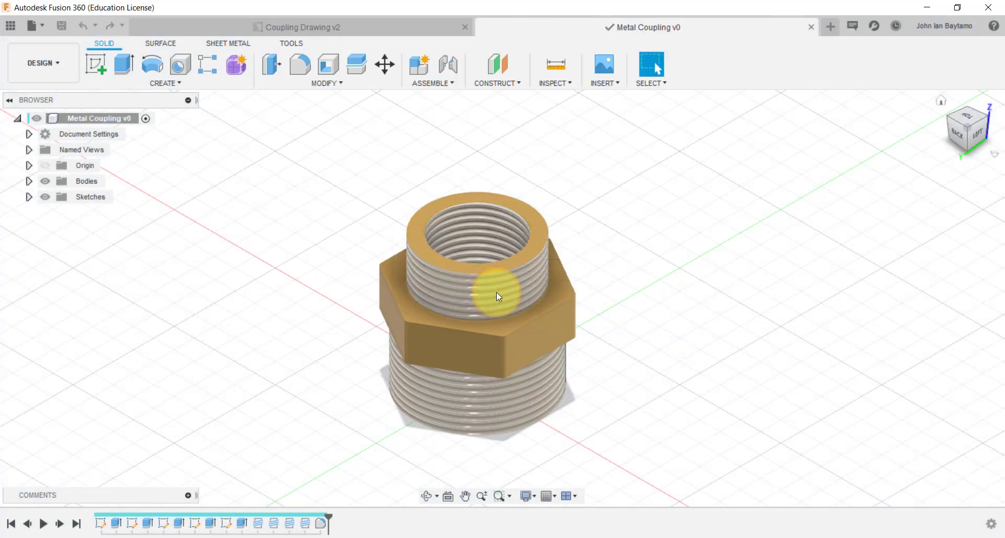